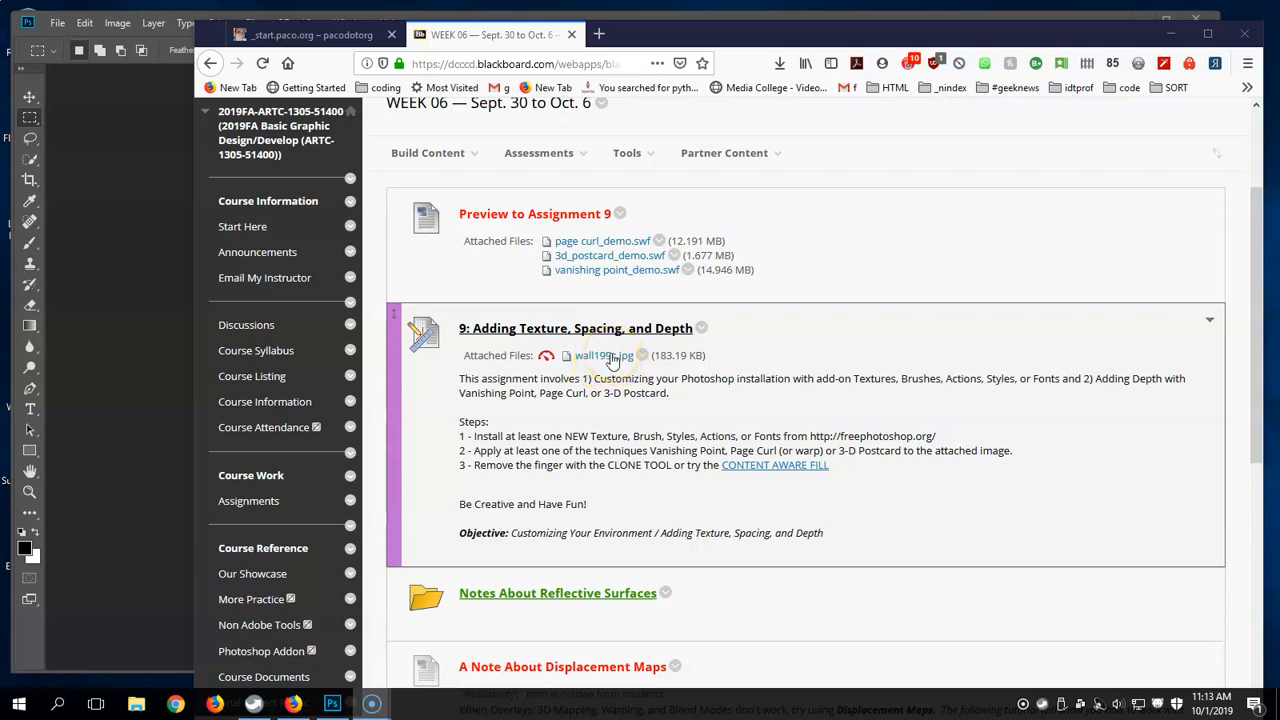
# Save the attached wall199c.jpg from Assignment 9 to the Desktop.
pyautogui.rightClick(613, 360)
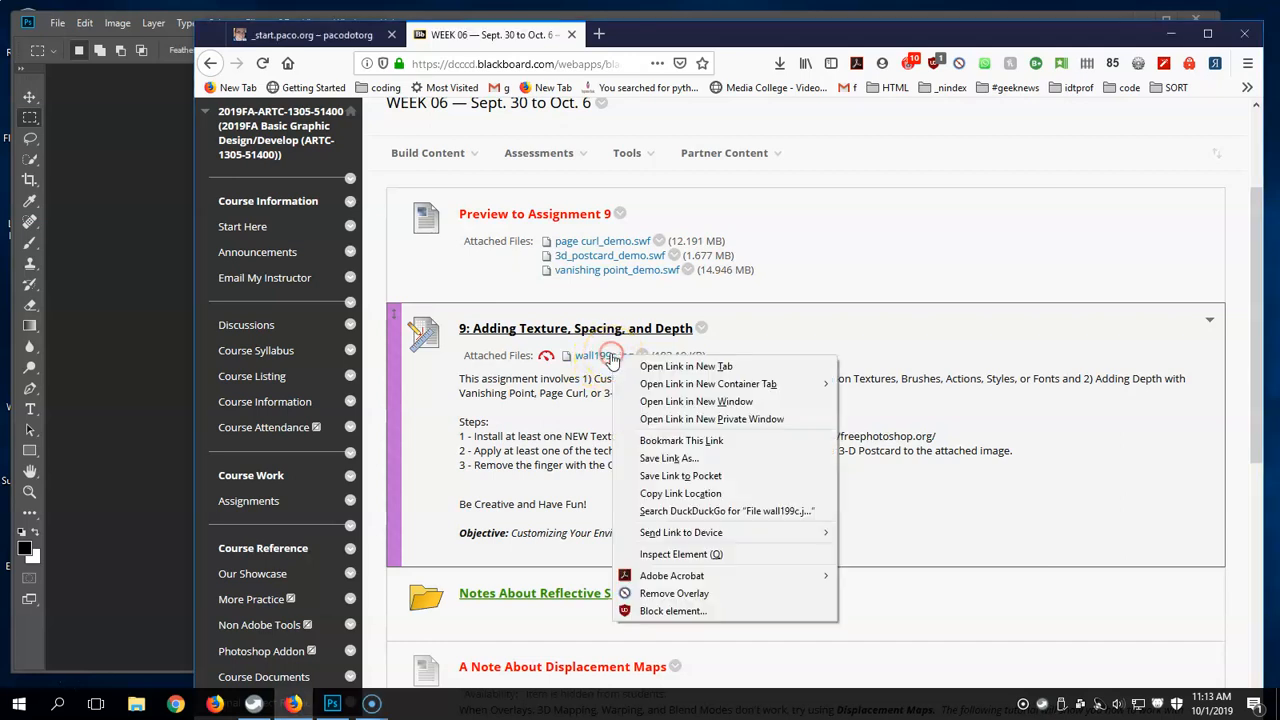
pyautogui.click(688, 459)
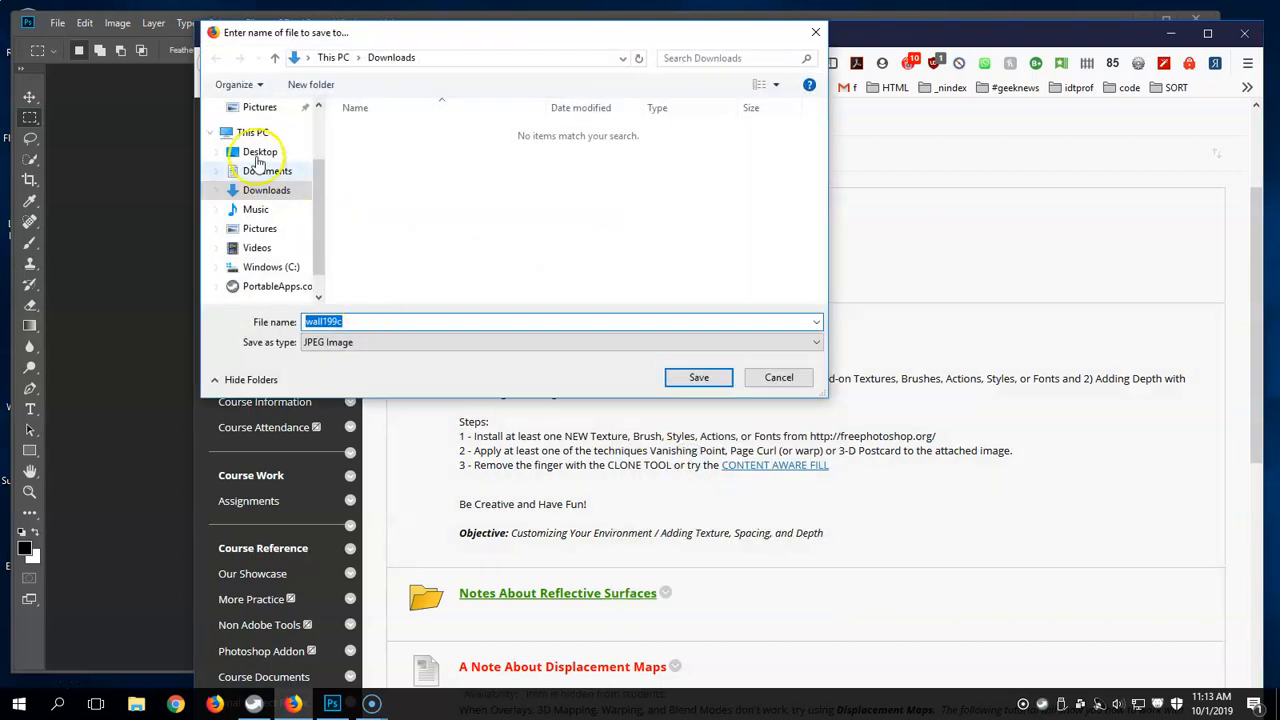
pyautogui.click(259, 153)
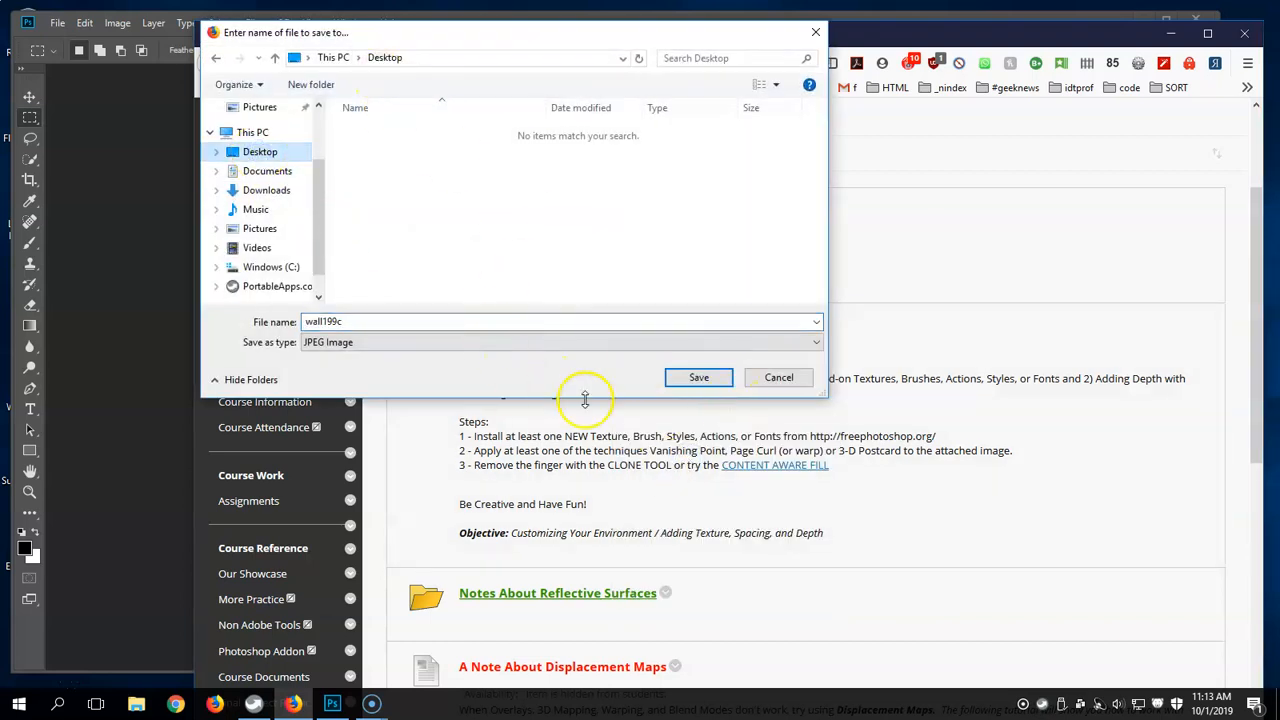
pyautogui.click(700, 379)
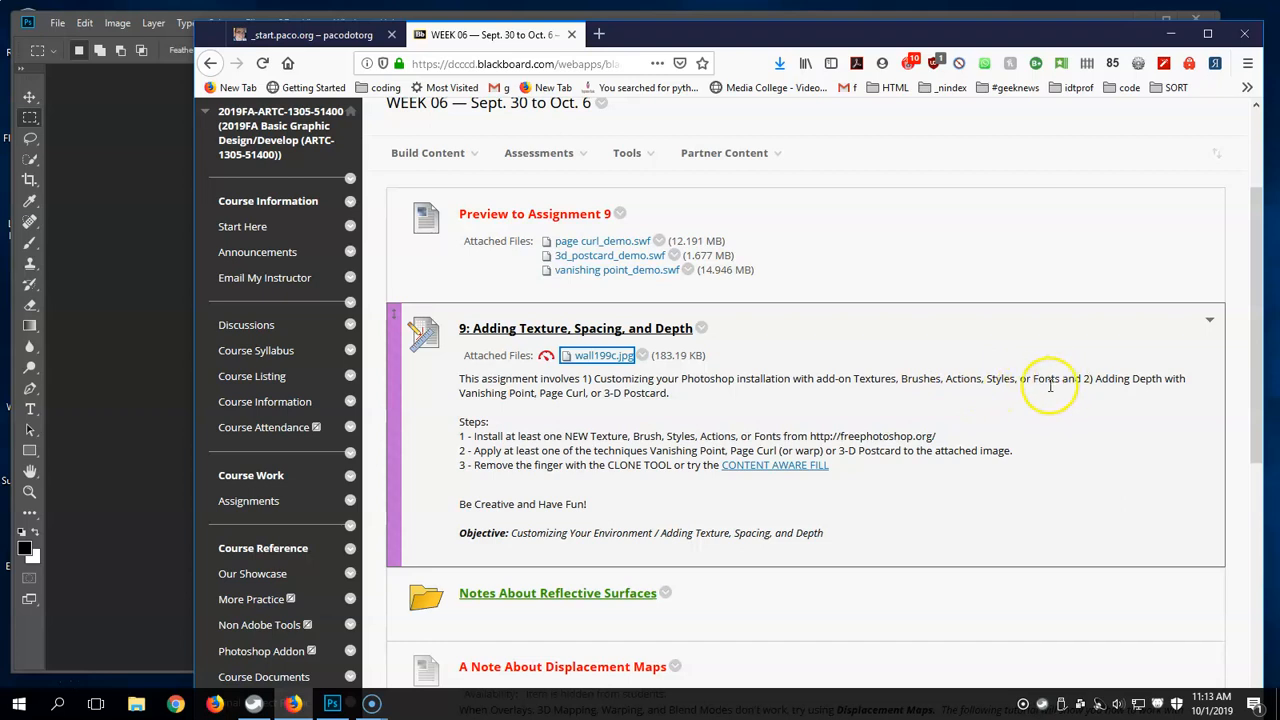
pyautogui.moveTo(1058, 380)
pyautogui.mouseDown()
pyautogui.moveTo(672, 395)
pyautogui.moveTo(810, 378)
pyautogui.mouseUp()
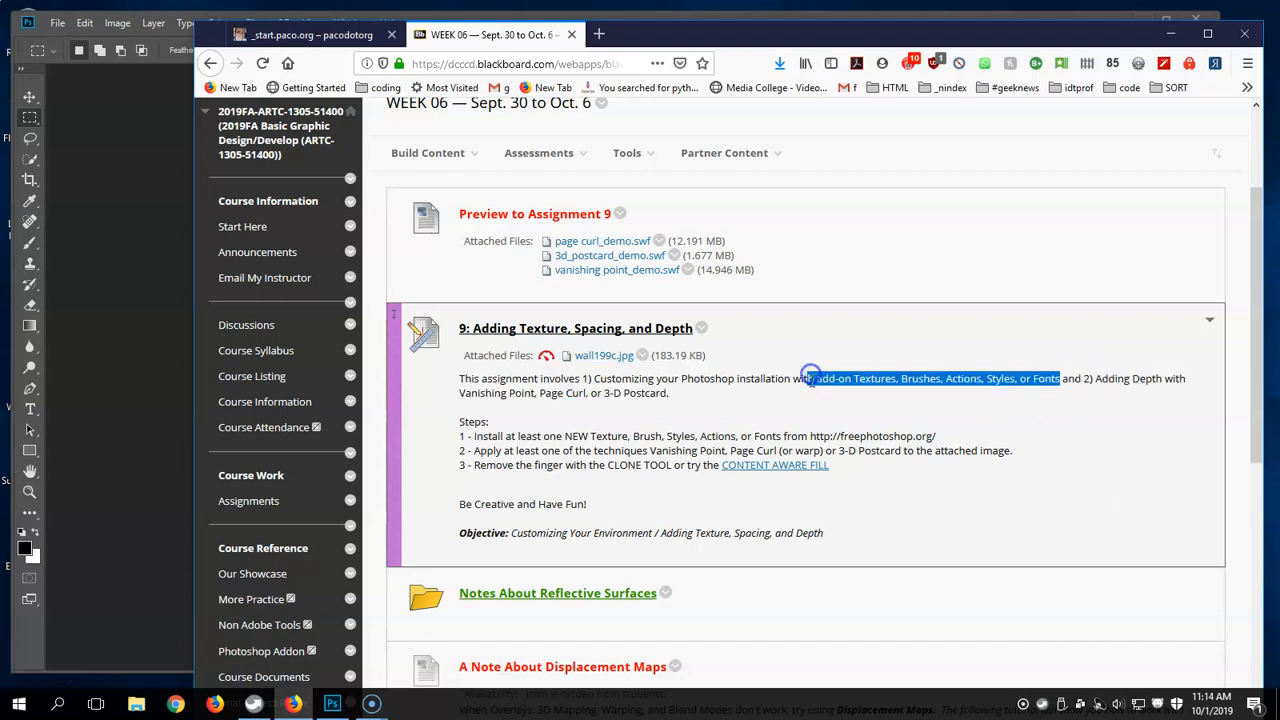
pyautogui.click(909, 385)
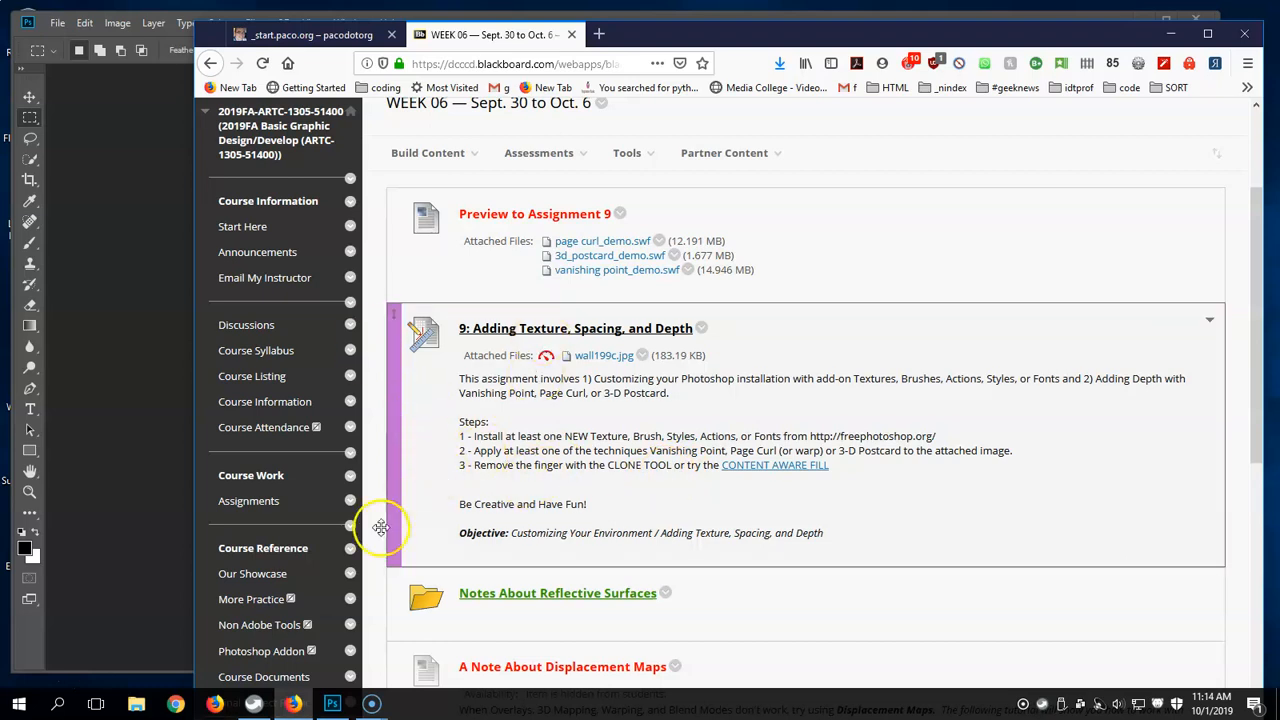
# Switch to Photoshop and open wall199c.jpg from the Desktop.
pyautogui.click(338, 705)
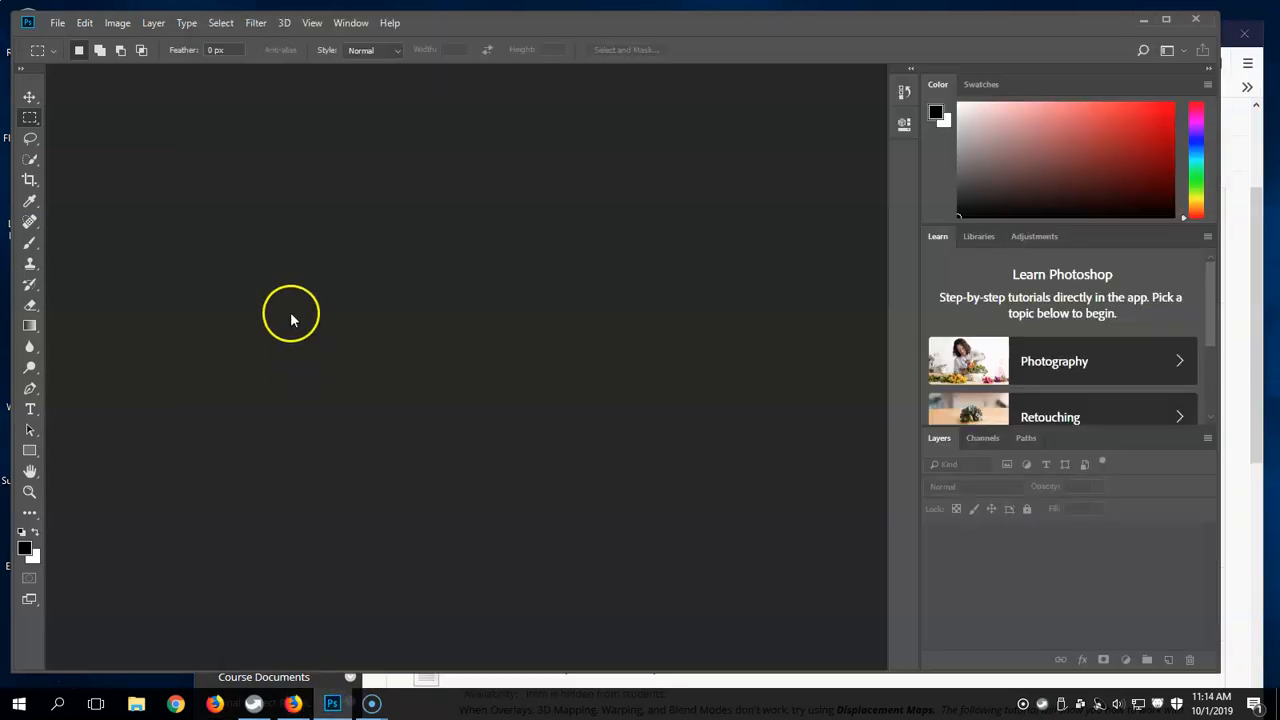
pyautogui.click(58, 28)
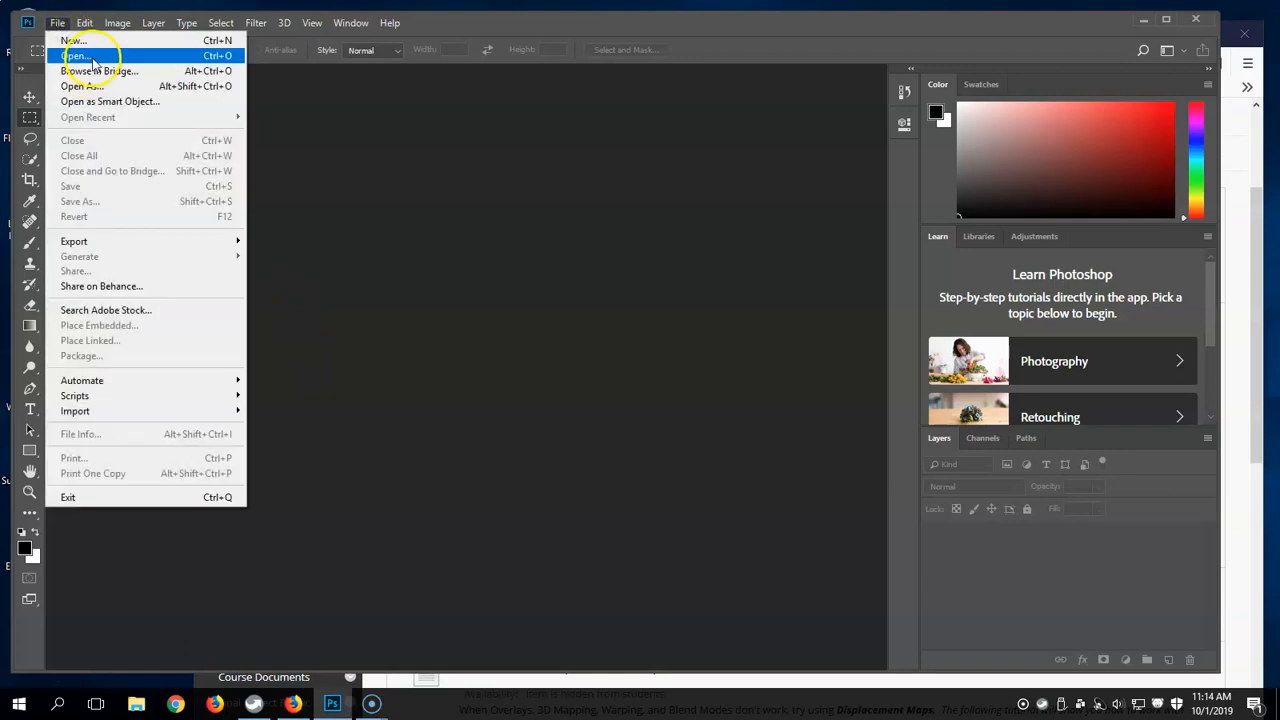
pyautogui.click(92, 57)
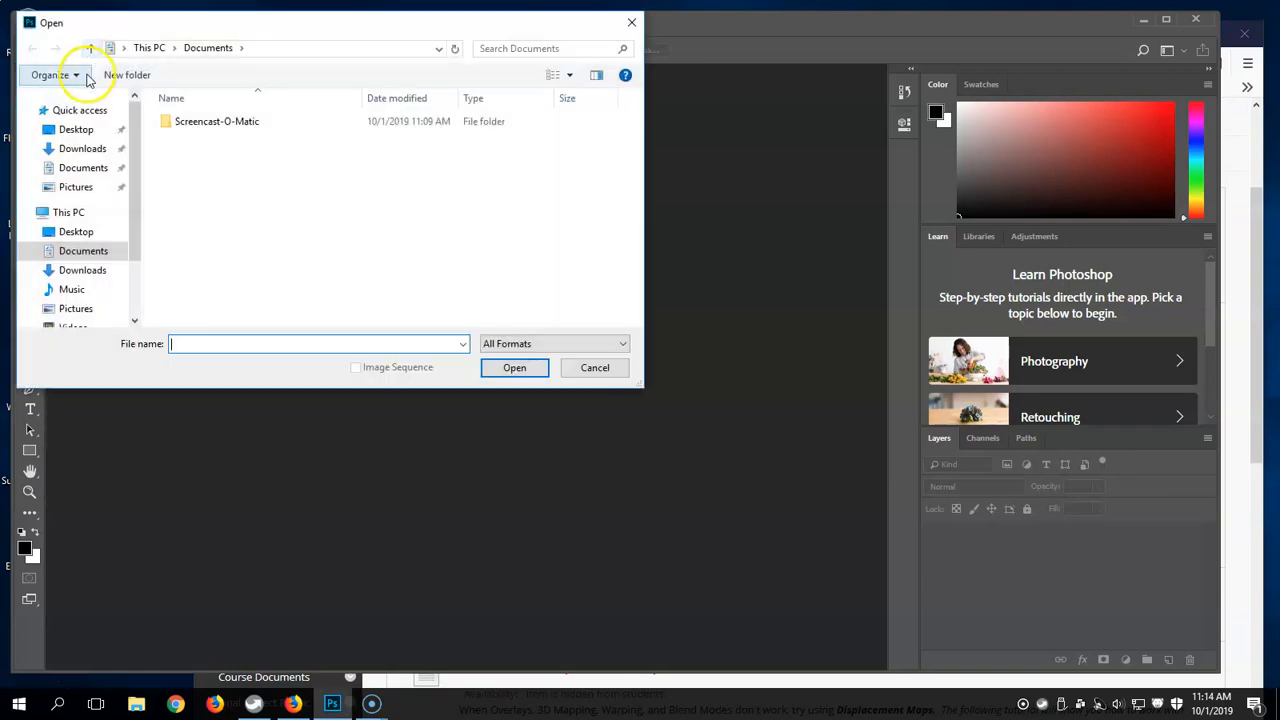
pyautogui.click(80, 133)
pyautogui.click(293, 145)
pyautogui.click(510, 368)
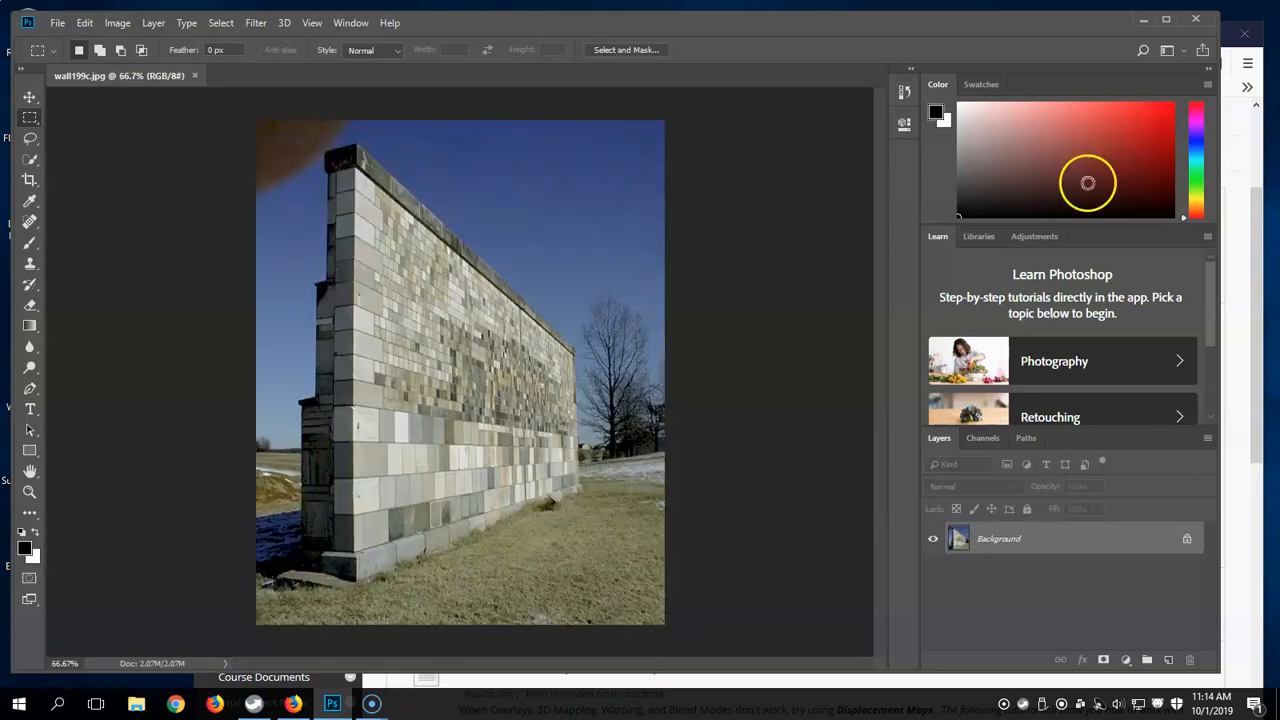
# Collapse the expanded panels to icons, dismiss the Learn panel tip, and enlarge the wall image to 74%.
pyautogui.click(1211, 70)
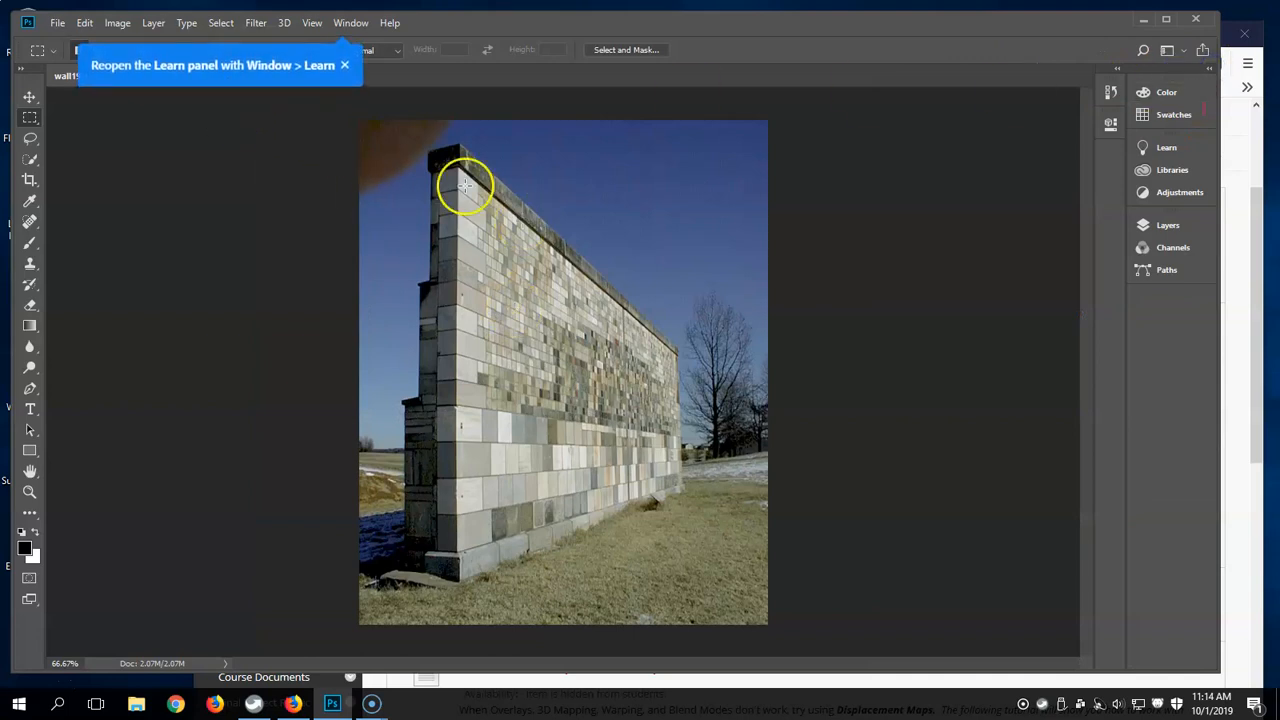
pyautogui.click(342, 68)
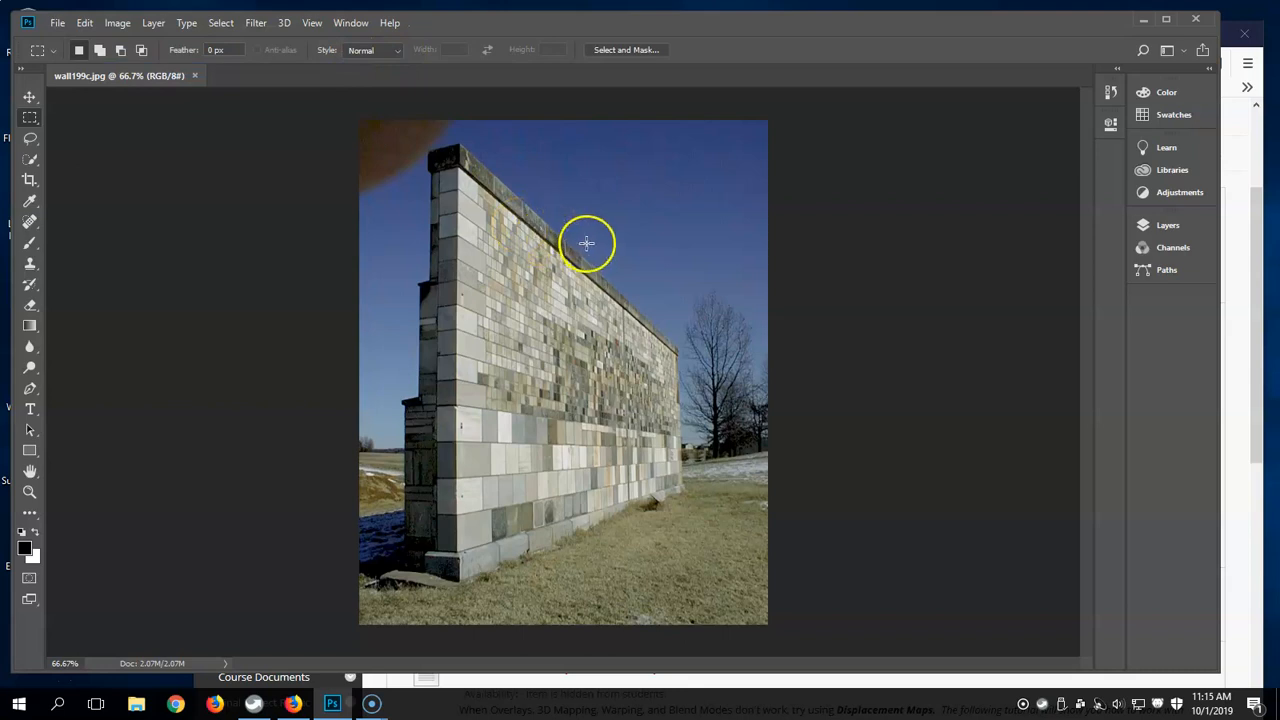
pyautogui.scroll(1, 586, 242)
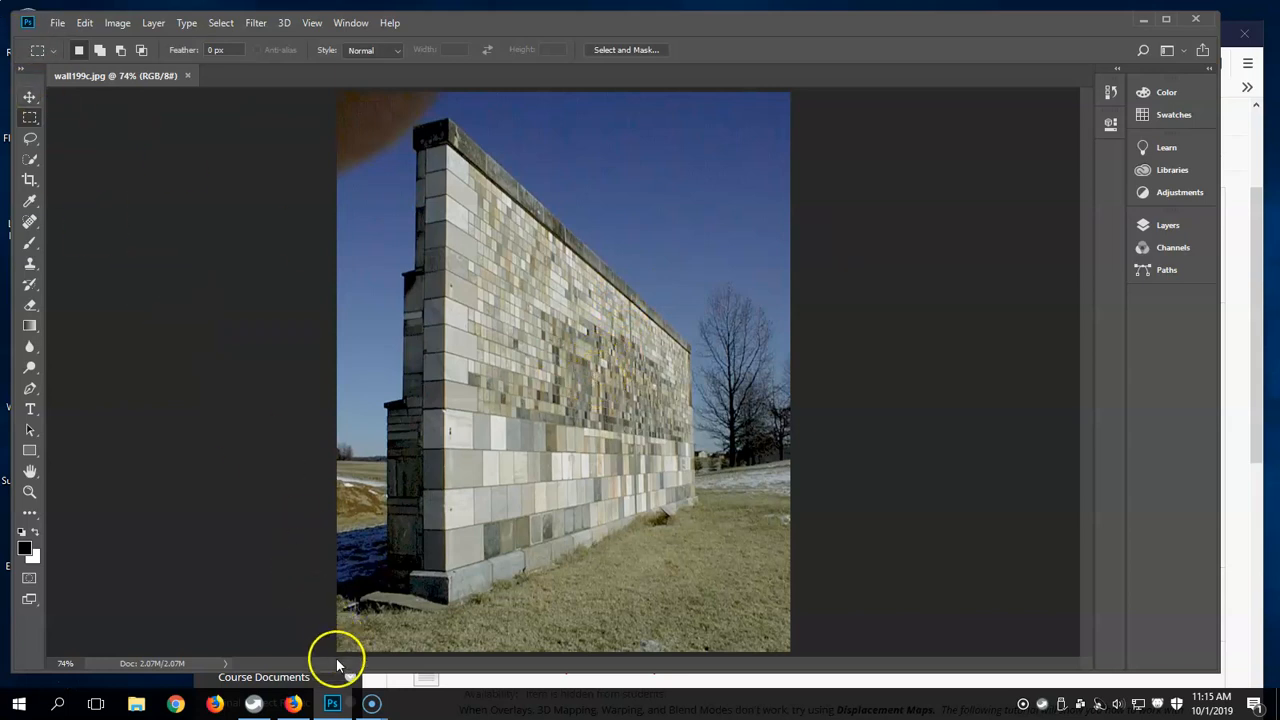
# Switch to Firefox, search for "font squirrel" in a new tab, and open the Font Squirrel website.
pyautogui.click(293, 705)
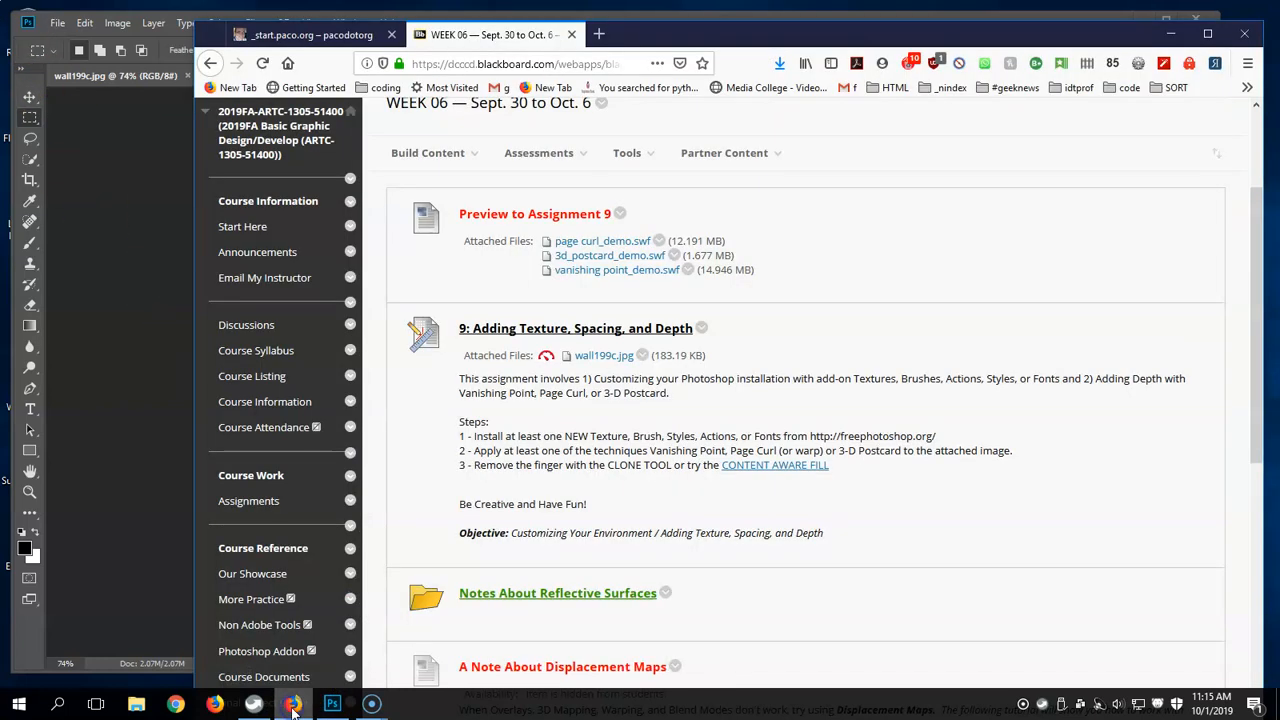
pyautogui.click(605, 34)
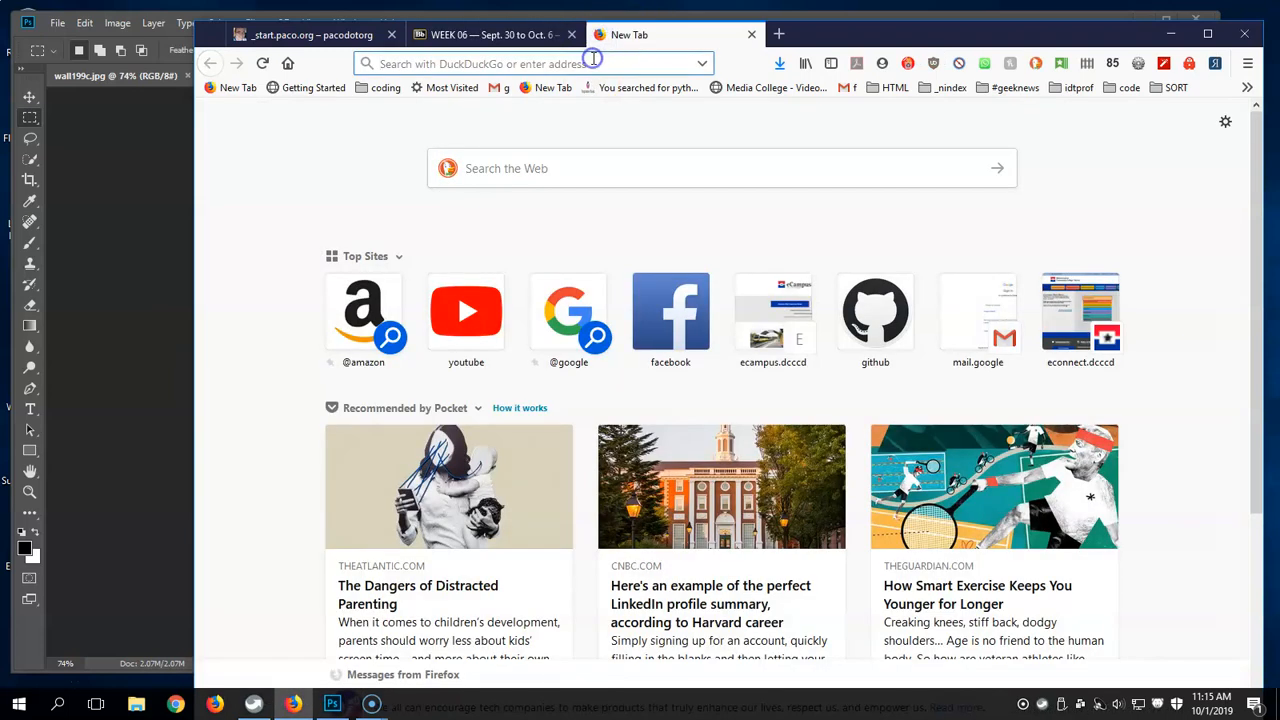
pyautogui.write('font')
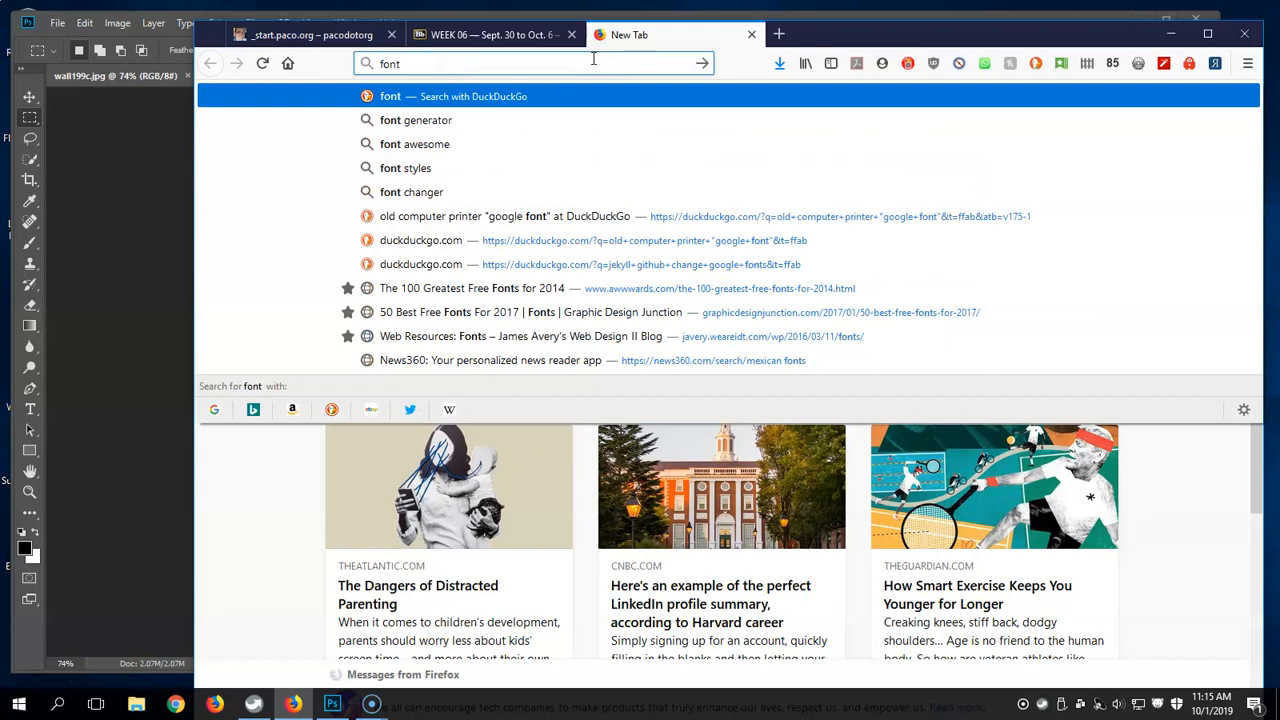
pyautogui.write(' squir')
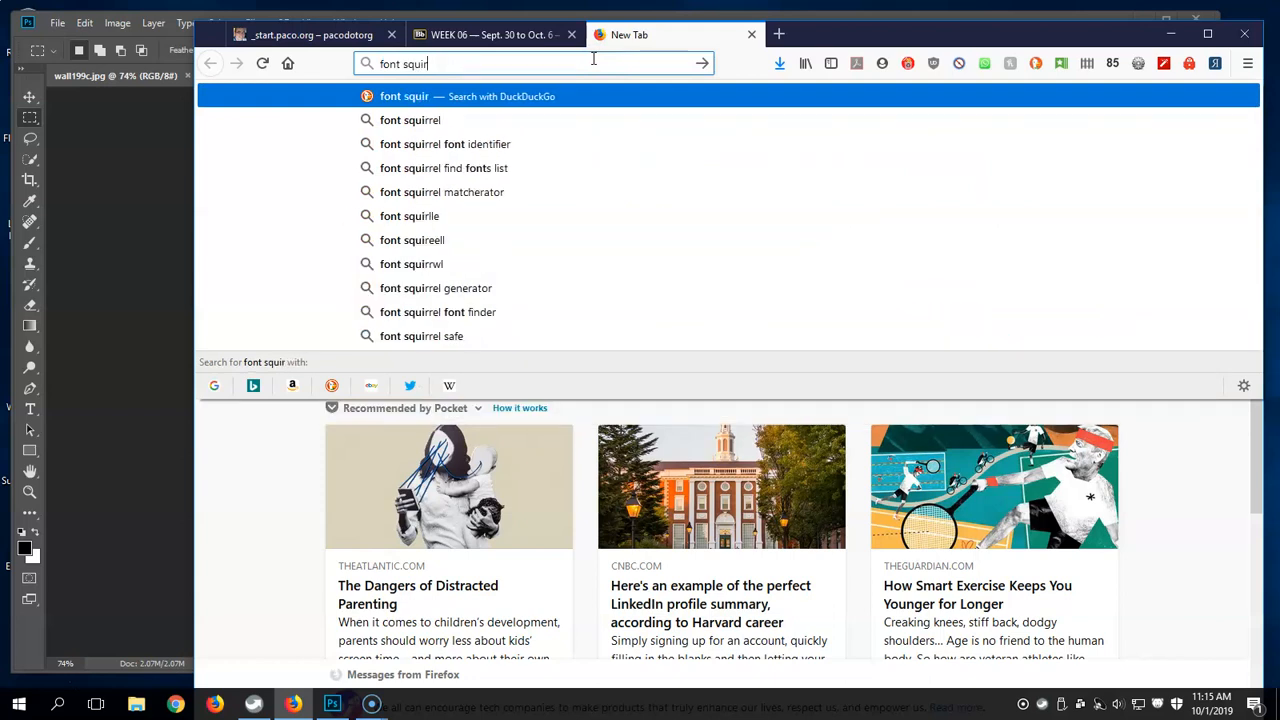
pyautogui.write('rel')
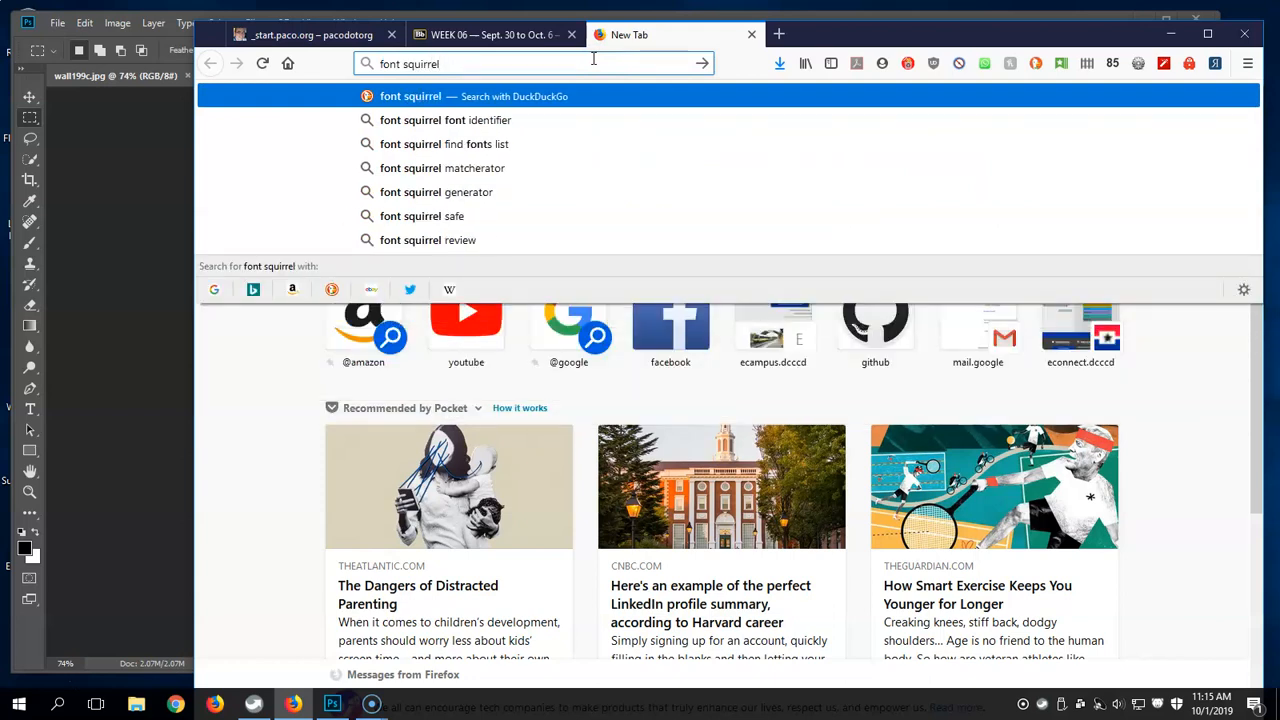
pyautogui.press('Return')
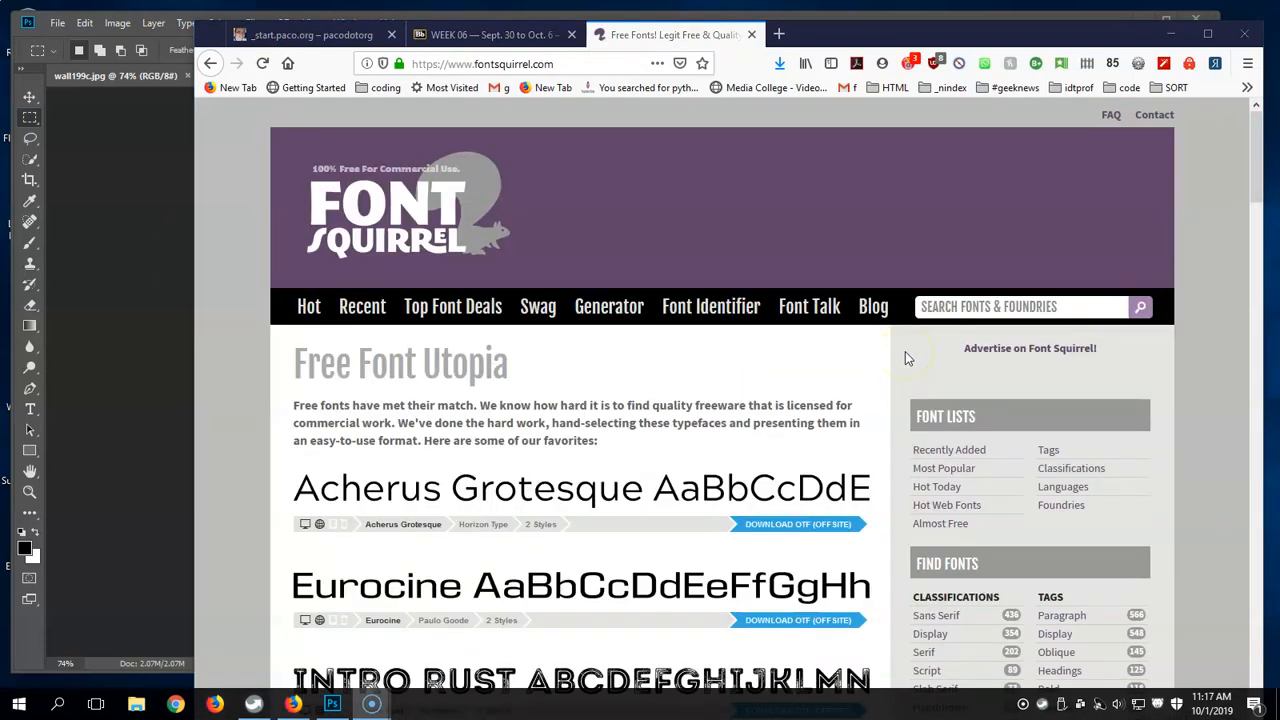
# Look through Font Squirrel's list of free fonts for one to download.
pyautogui.scroll(-3, 820, 420)
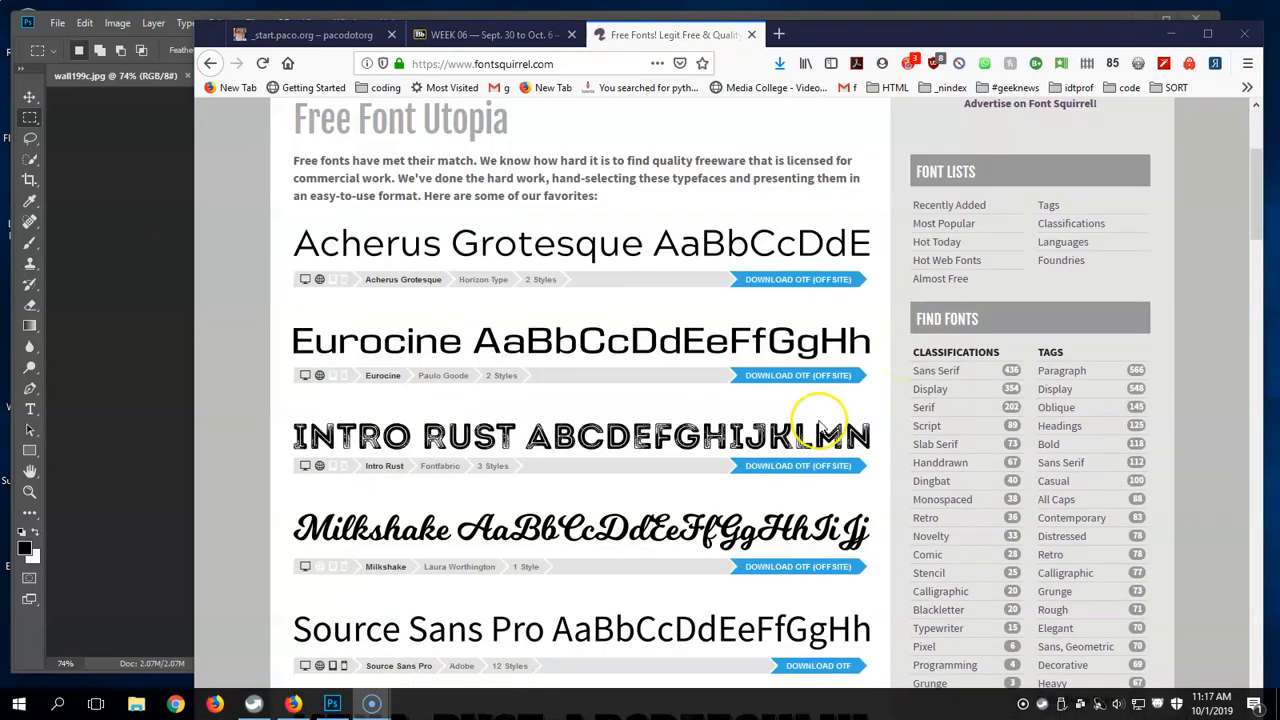
pyautogui.scroll(-6, 820, 430)
pyautogui.scroll(-7, 820, 430)
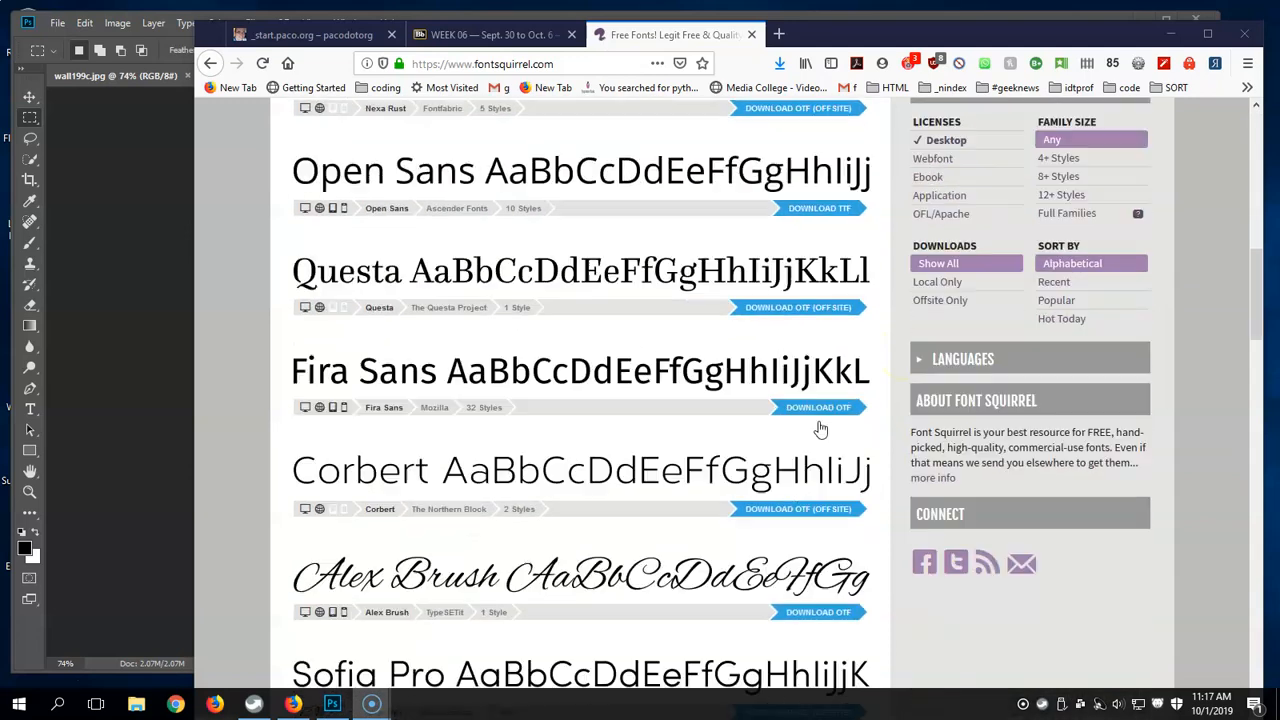
pyautogui.scroll(-20, 820, 430)
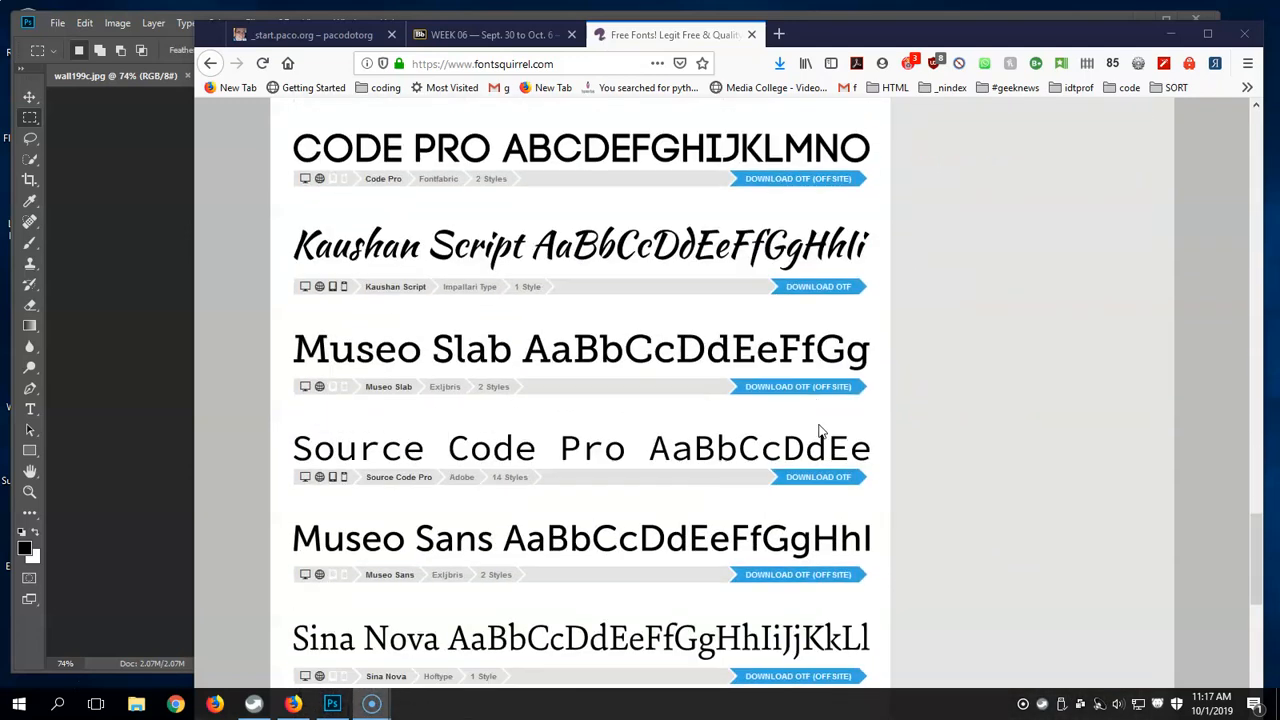
pyautogui.scroll(-6, 820, 431)
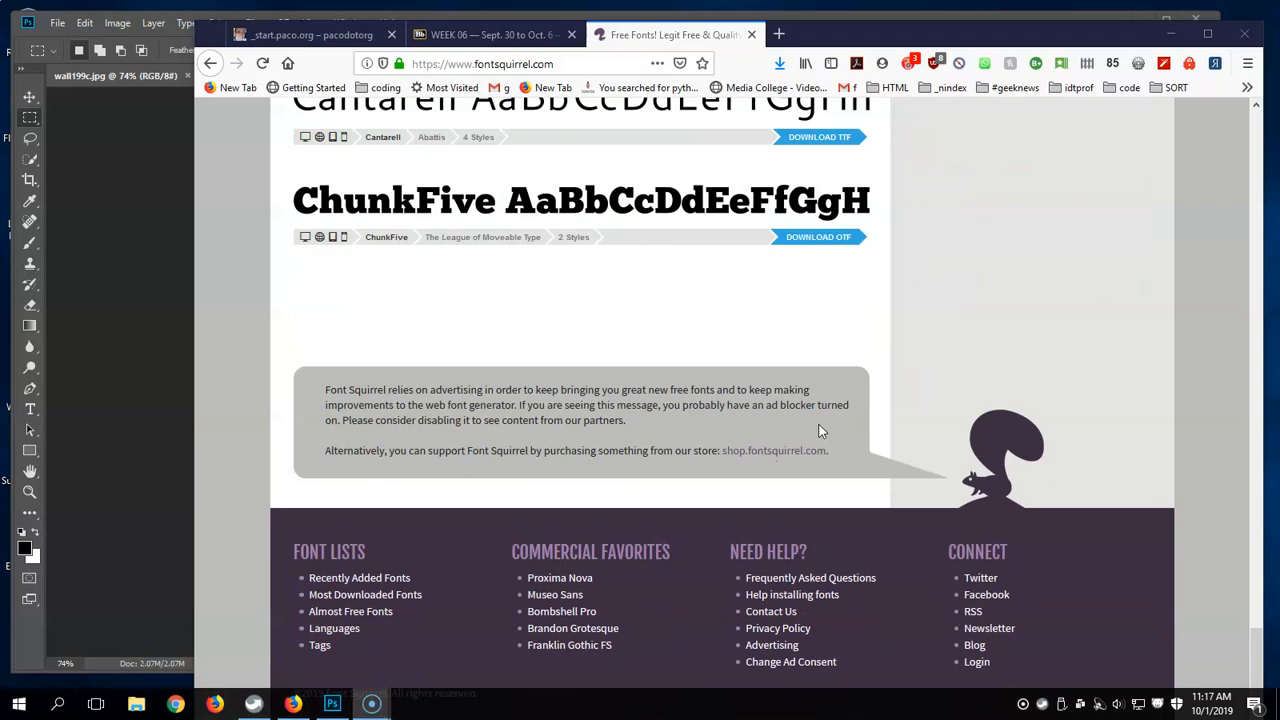
pyautogui.scroll(2, 820, 431)
pyautogui.scroll(1, 820, 431)
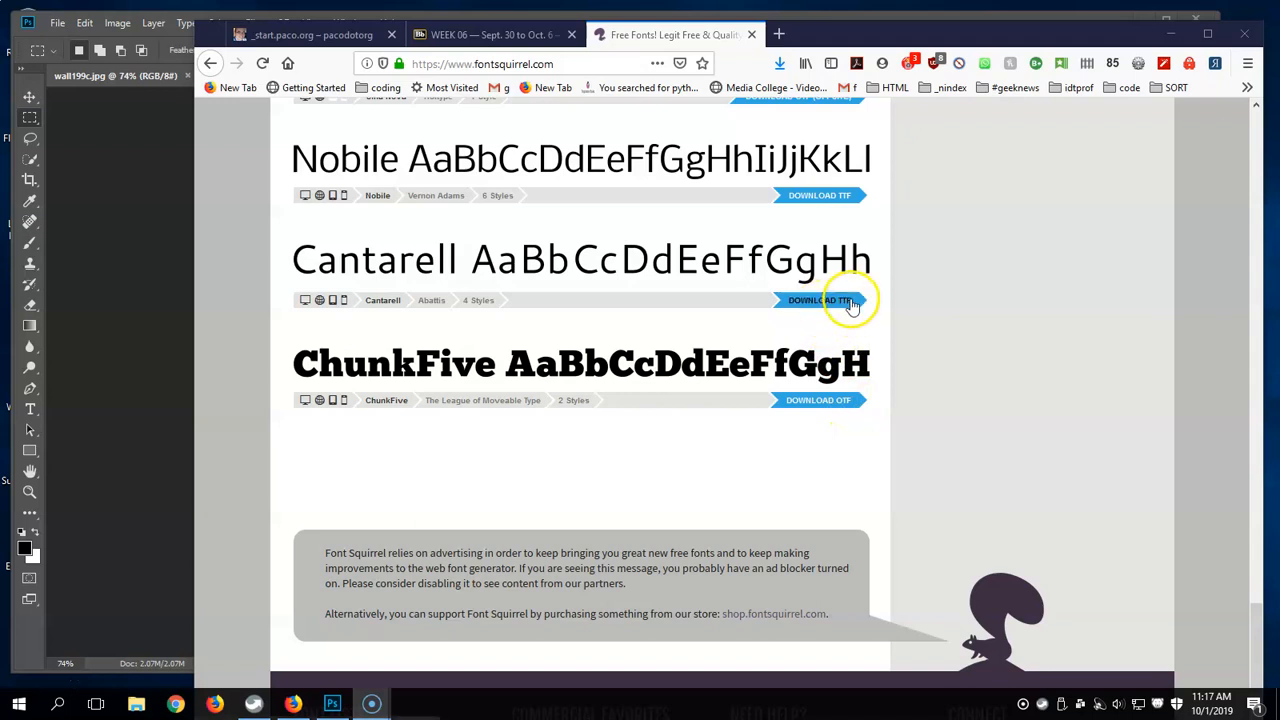
pyautogui.scroll(2, 853, 203)
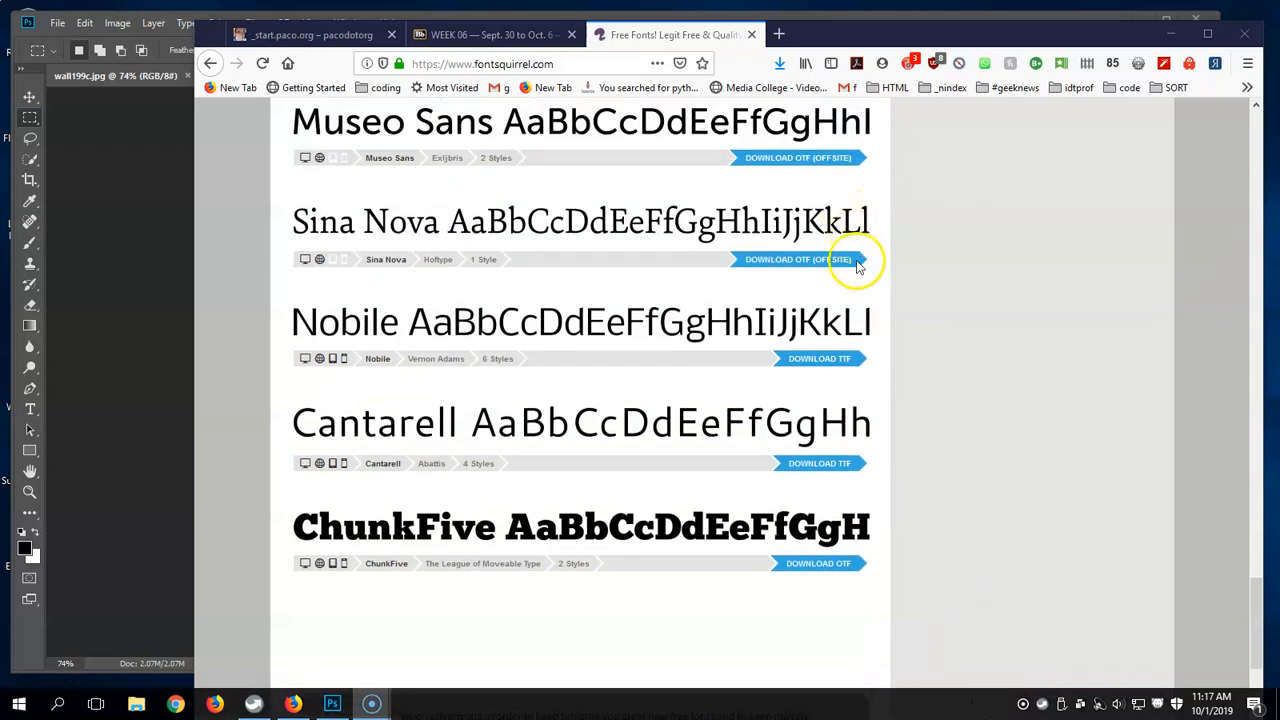
pyautogui.scroll(-2, 840, 400)
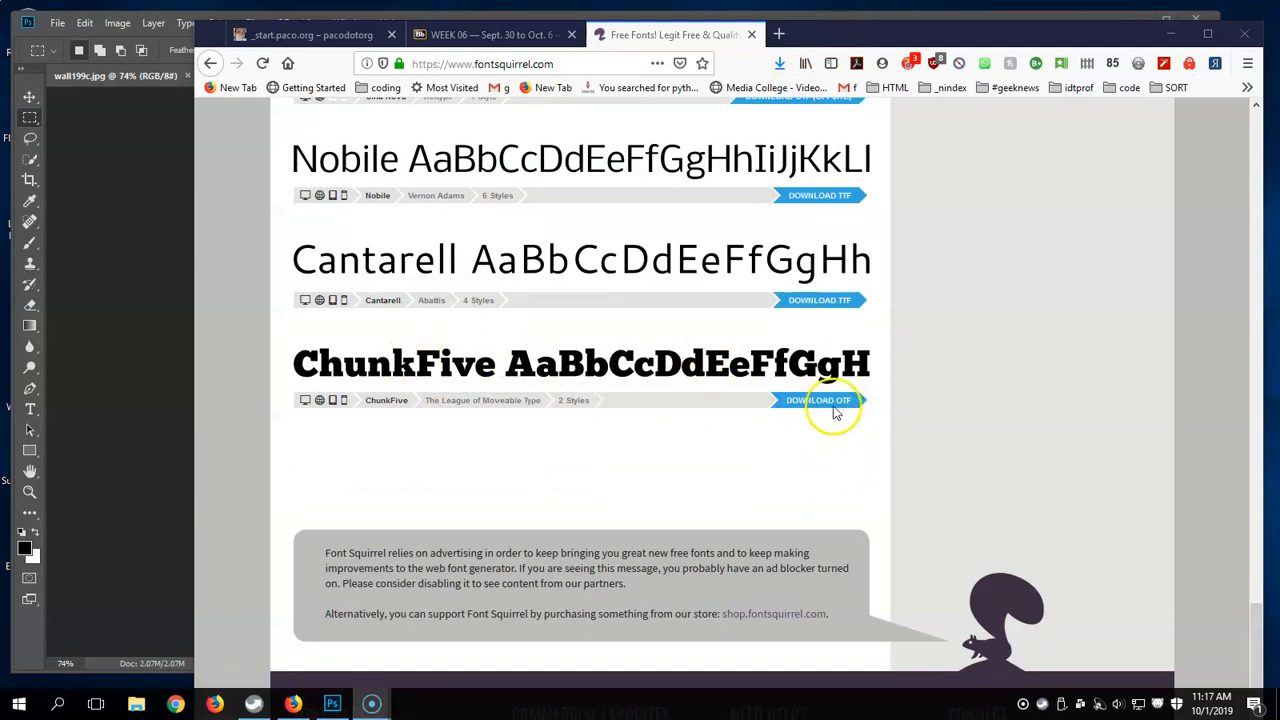
# Download the ChunkFive OTF font and save chunkfive.zip to the Desktop.
pyautogui.click(825, 401)
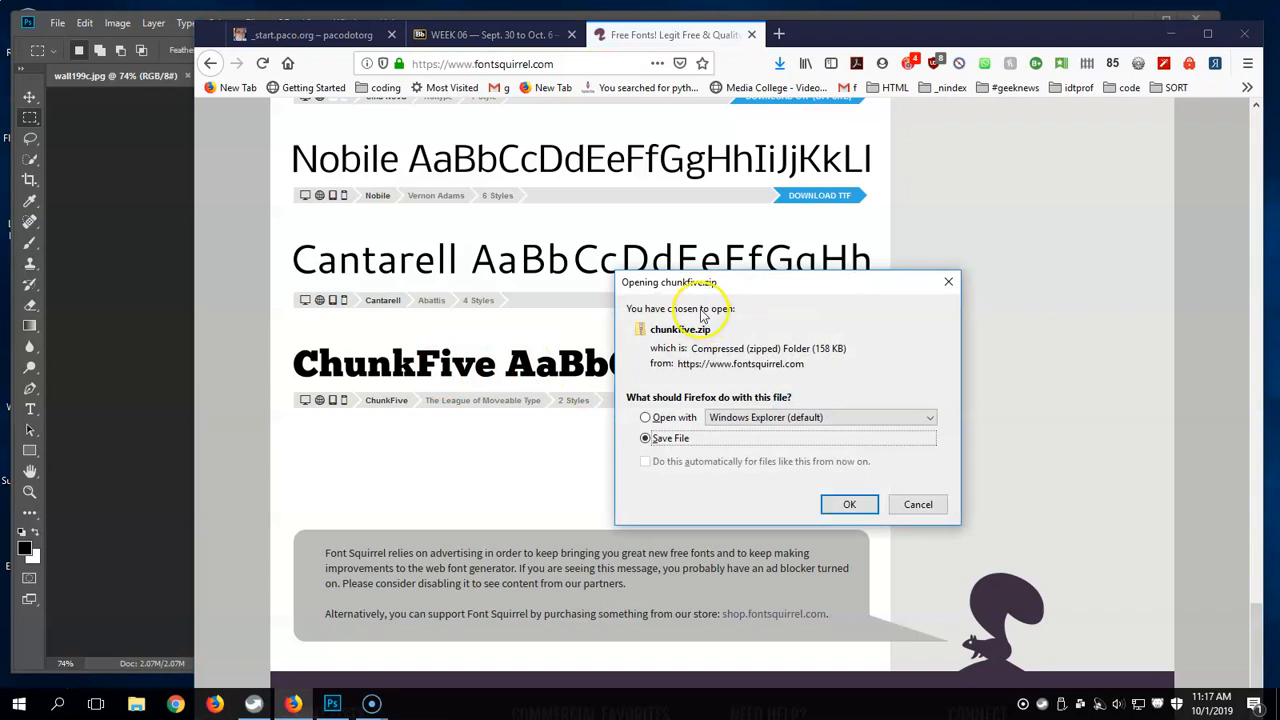
pyautogui.click(846, 504)
pyautogui.click(255, 139)
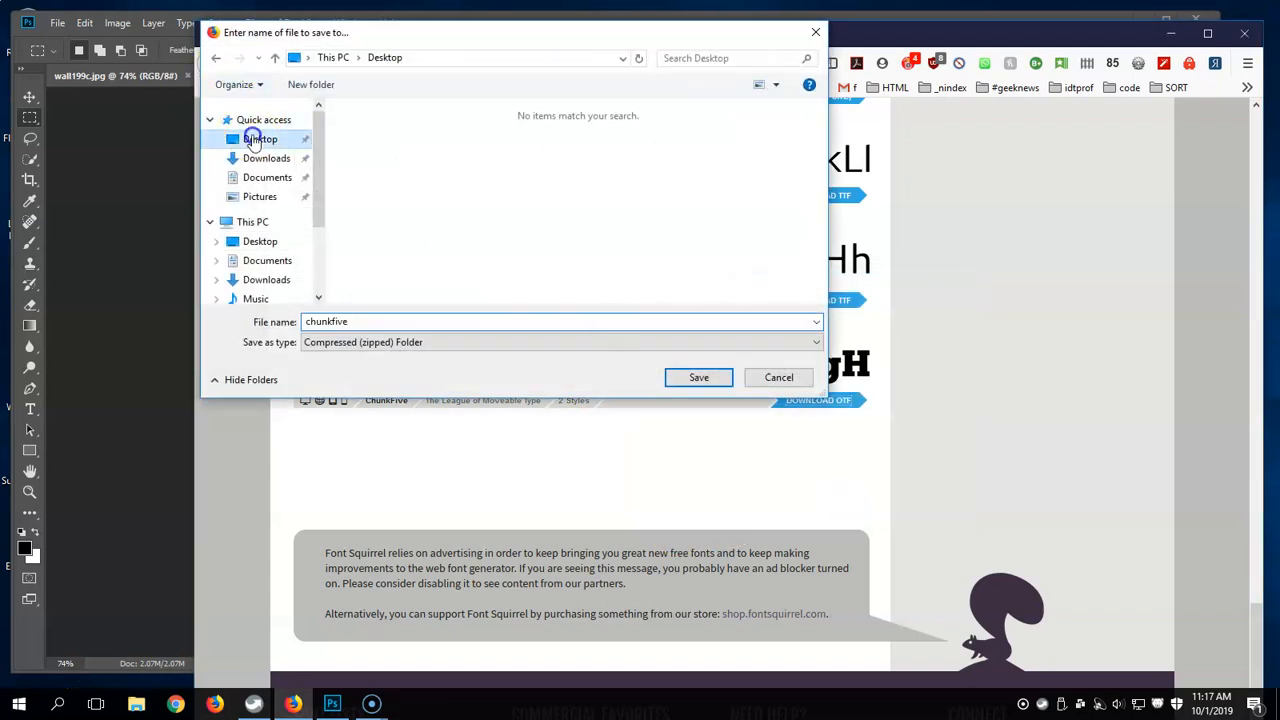
pyautogui.click(709, 377)
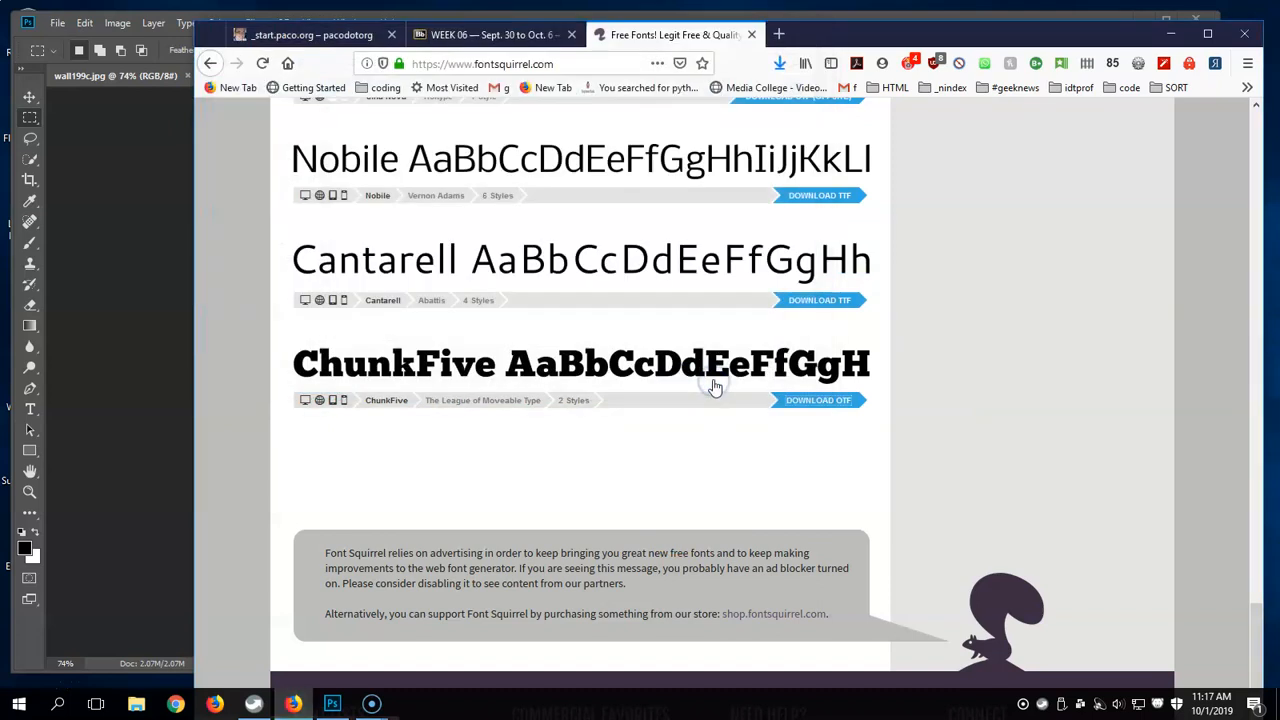
# Minimize Firefox and Photoshop, and extract the chunkfive zip on the desktop into a chunkfive folder there.
pyautogui.click(1177, 36)
pyautogui.click(1142, 21)
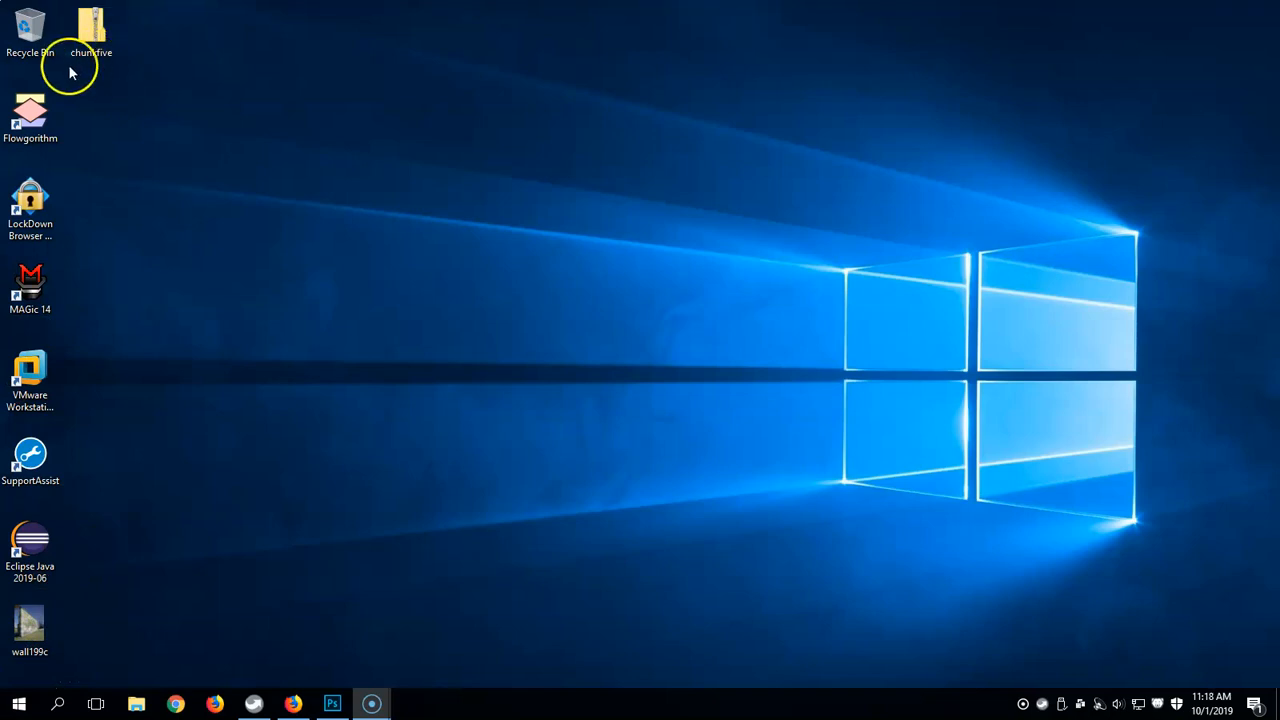
pyautogui.click(92, 40)
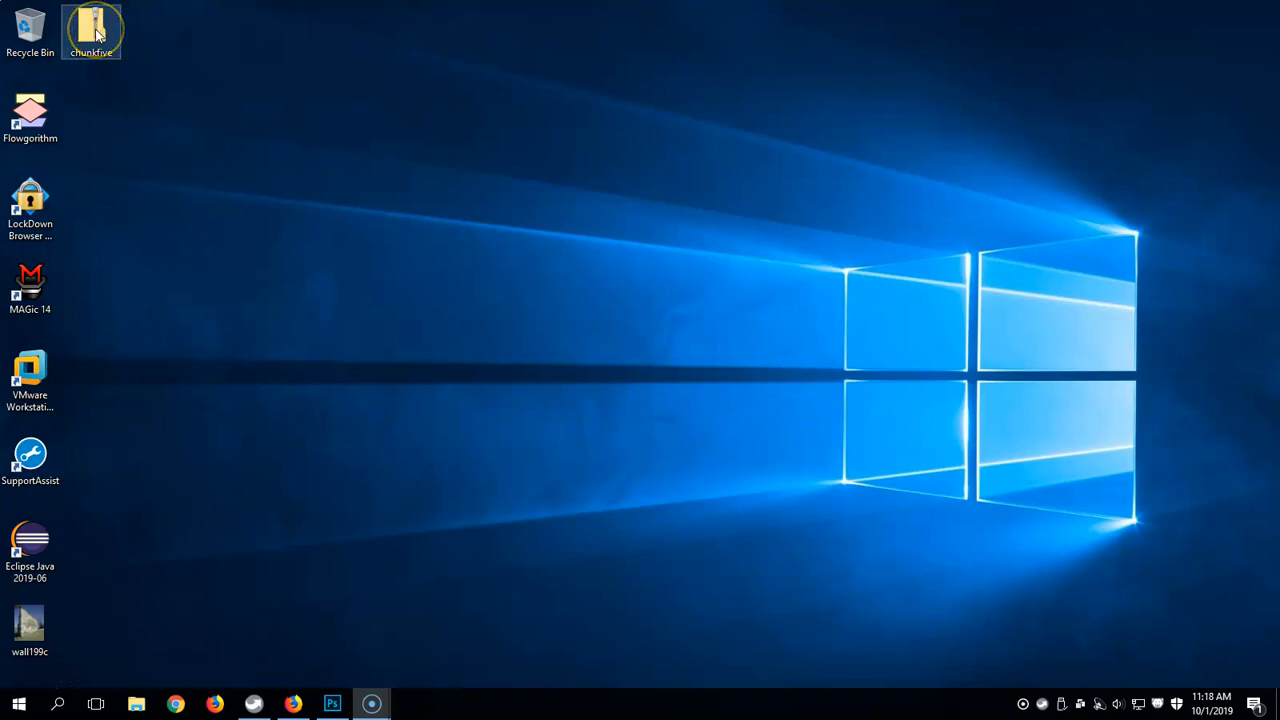
pyautogui.rightClick(96, 33)
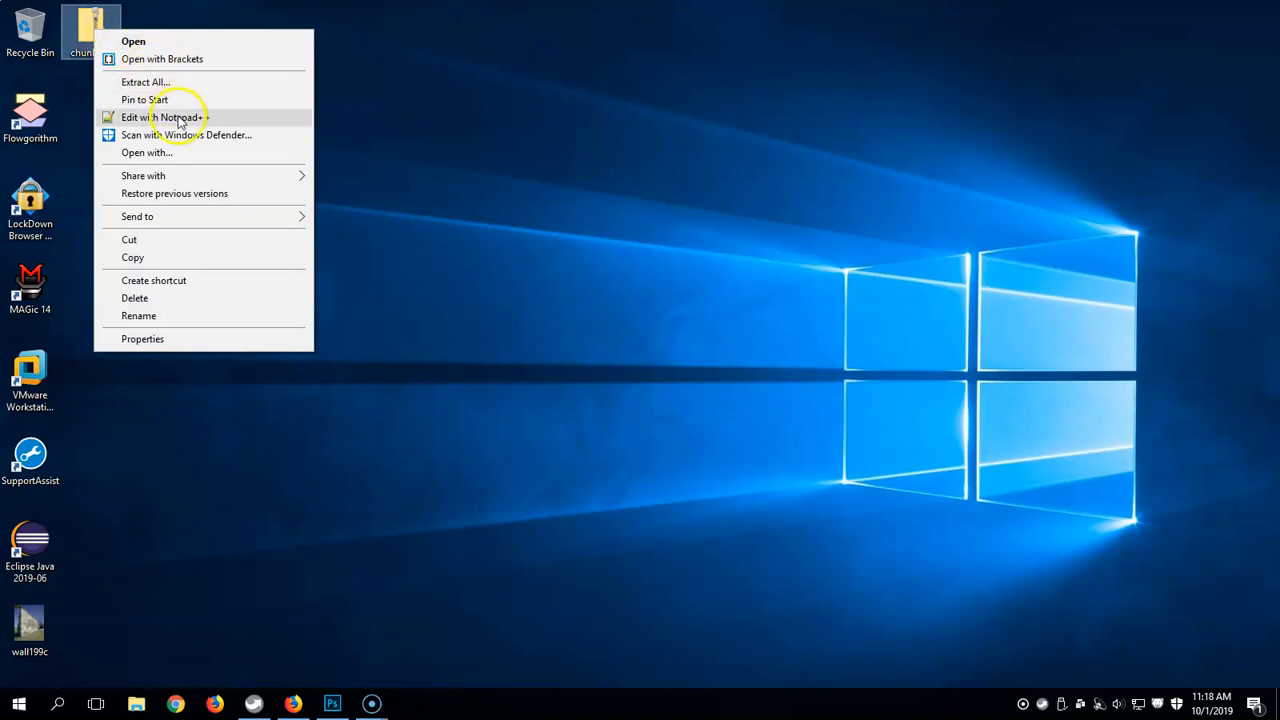
pyautogui.click(175, 82)
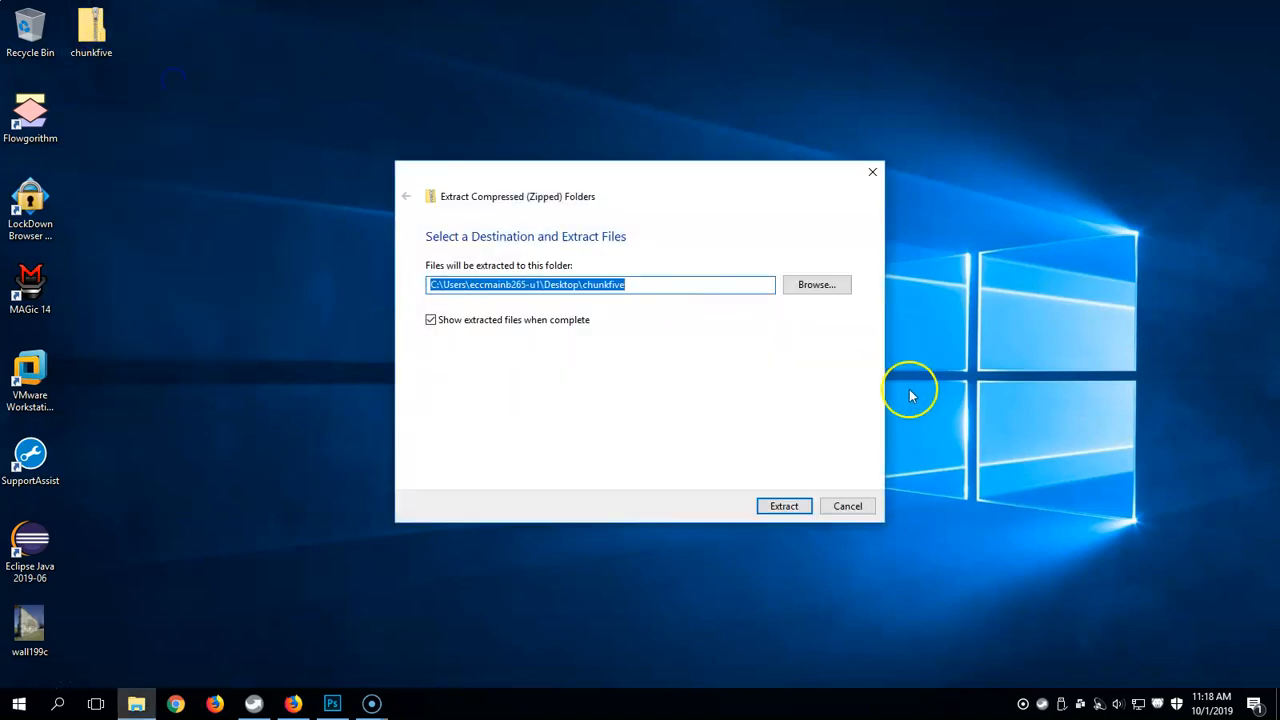
pyautogui.click(783, 505)
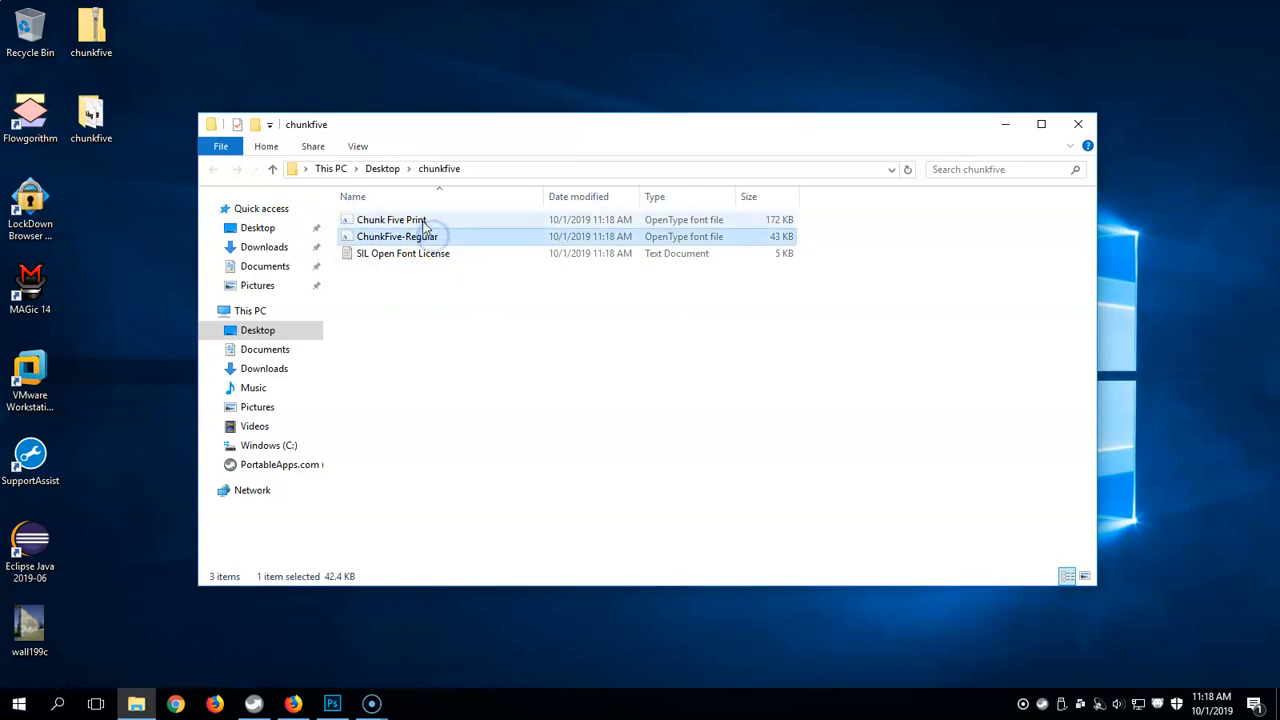
# Install both the Chunk Five Print and ChunkFive-Regular fonts from the extracted chunkfive folder.
pyautogui.click(423, 217)
pyautogui.keyDown('ctrl'); pyautogui.click(430, 240); pyautogui.keyUp('ctrl')
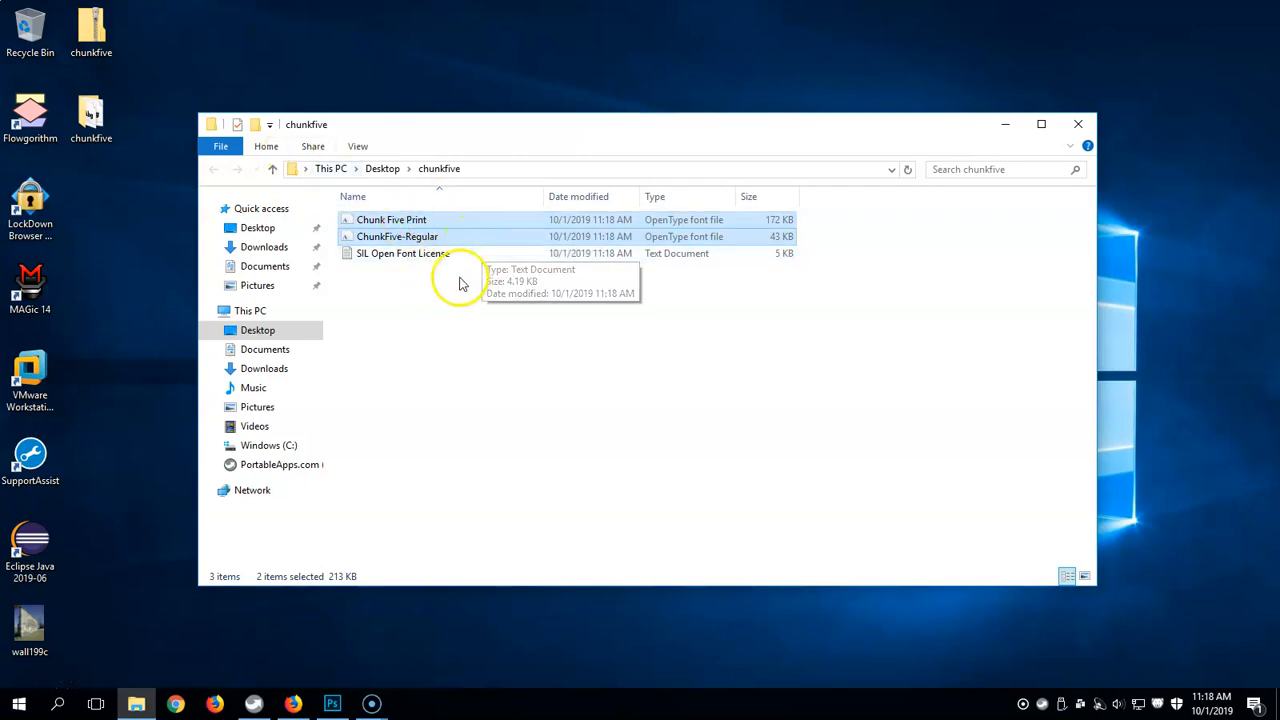
pyautogui.rightClick(443, 238)
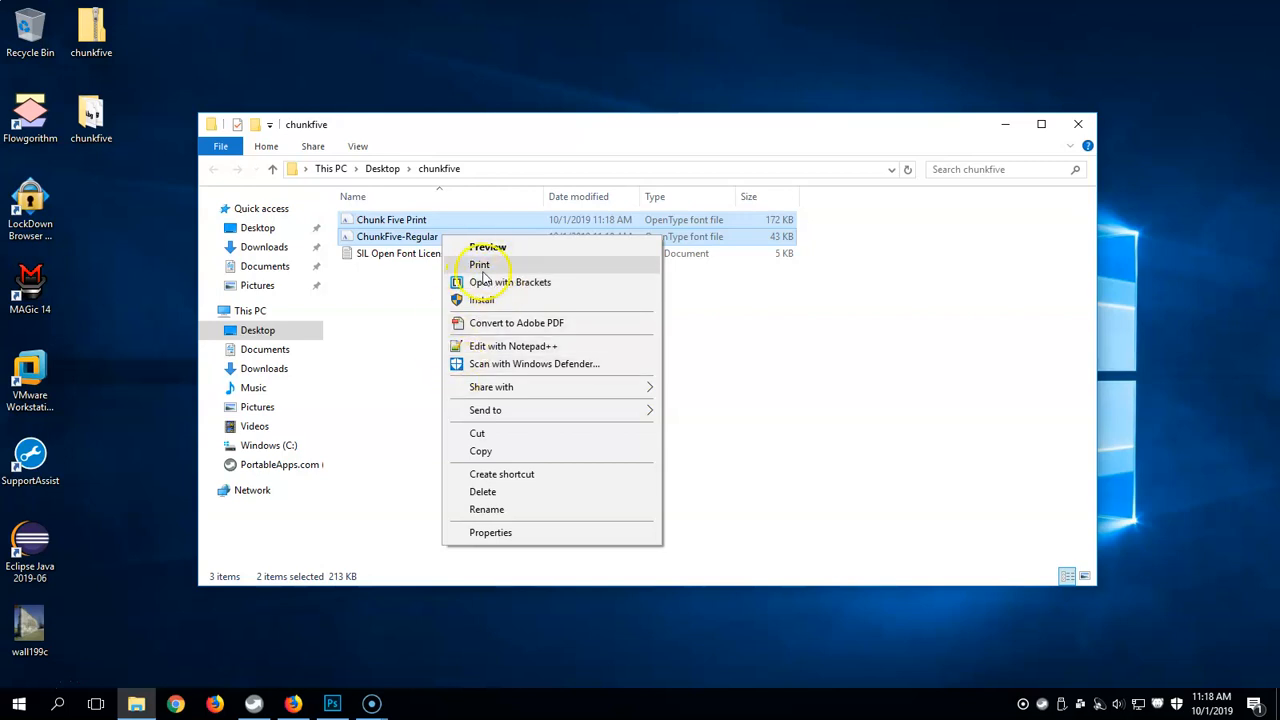
pyautogui.click(420, 343)
pyautogui.rightClick(425, 235)
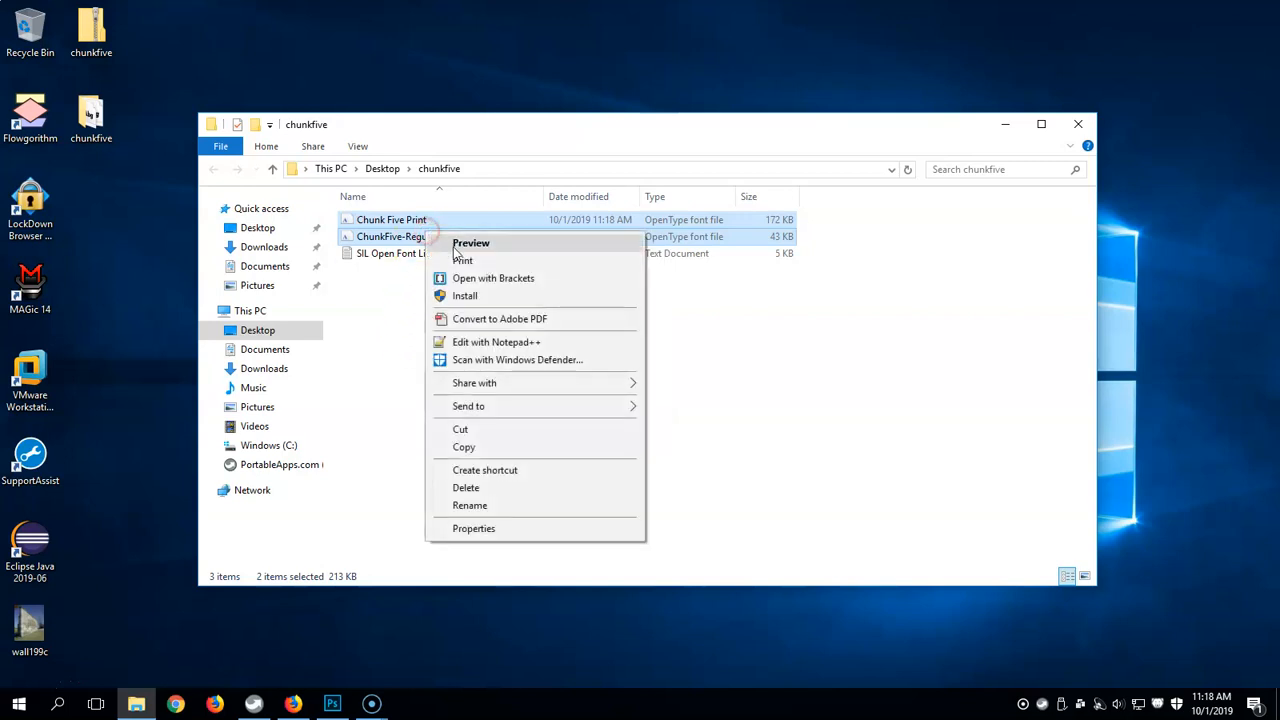
pyautogui.click(465, 296)
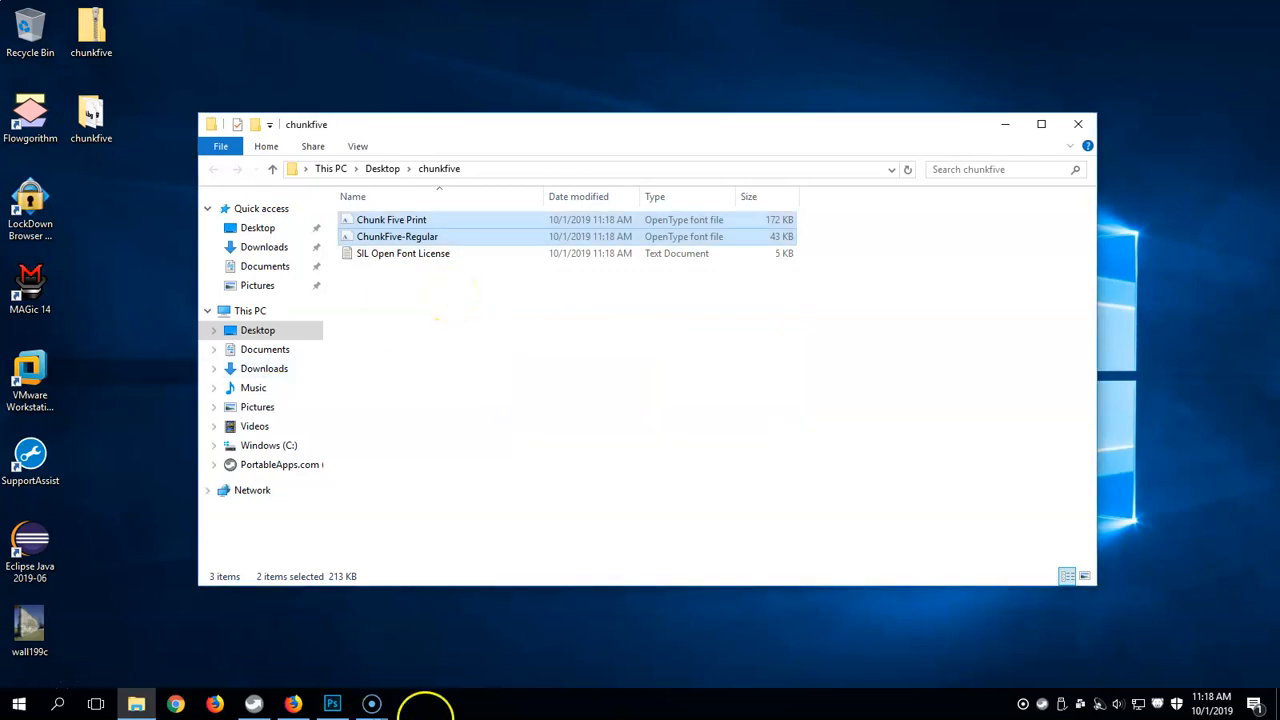
# Switch to Photoshop and add the two-line text "EL CENTRO" / "COLLEGE" over the wall at 72 pt.
pyautogui.click(336, 705)
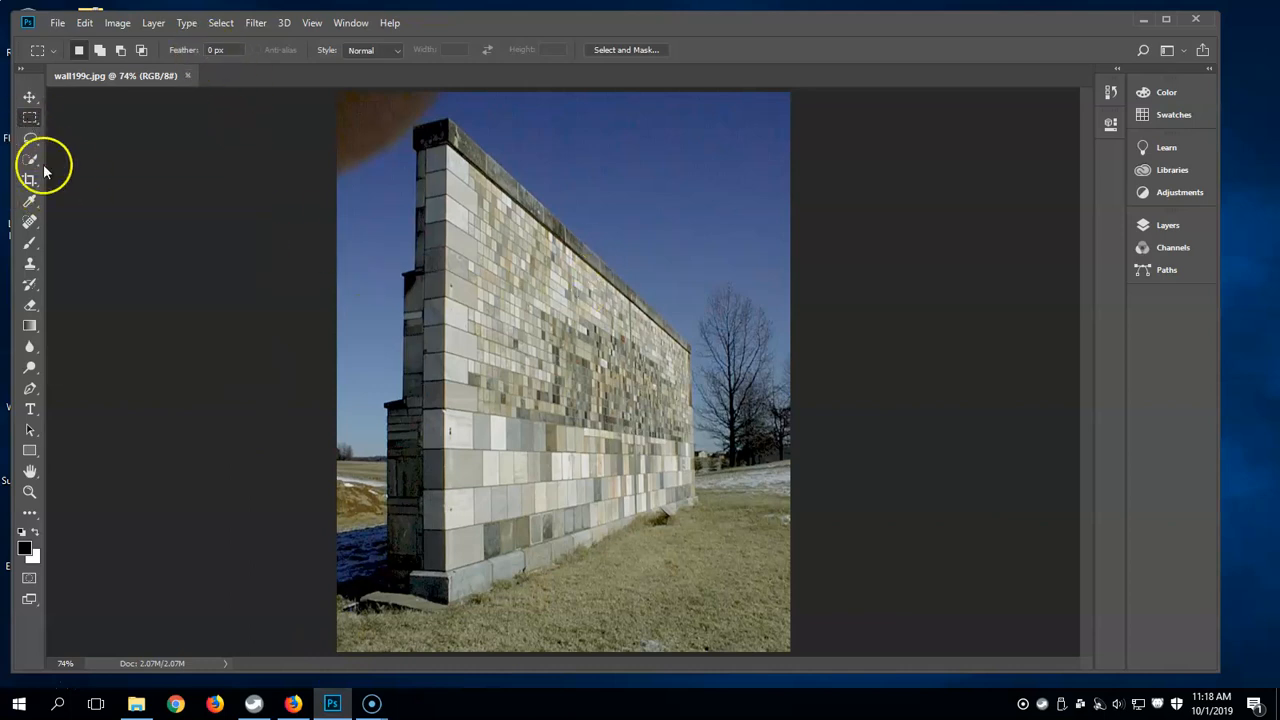
pyautogui.click(33, 414)
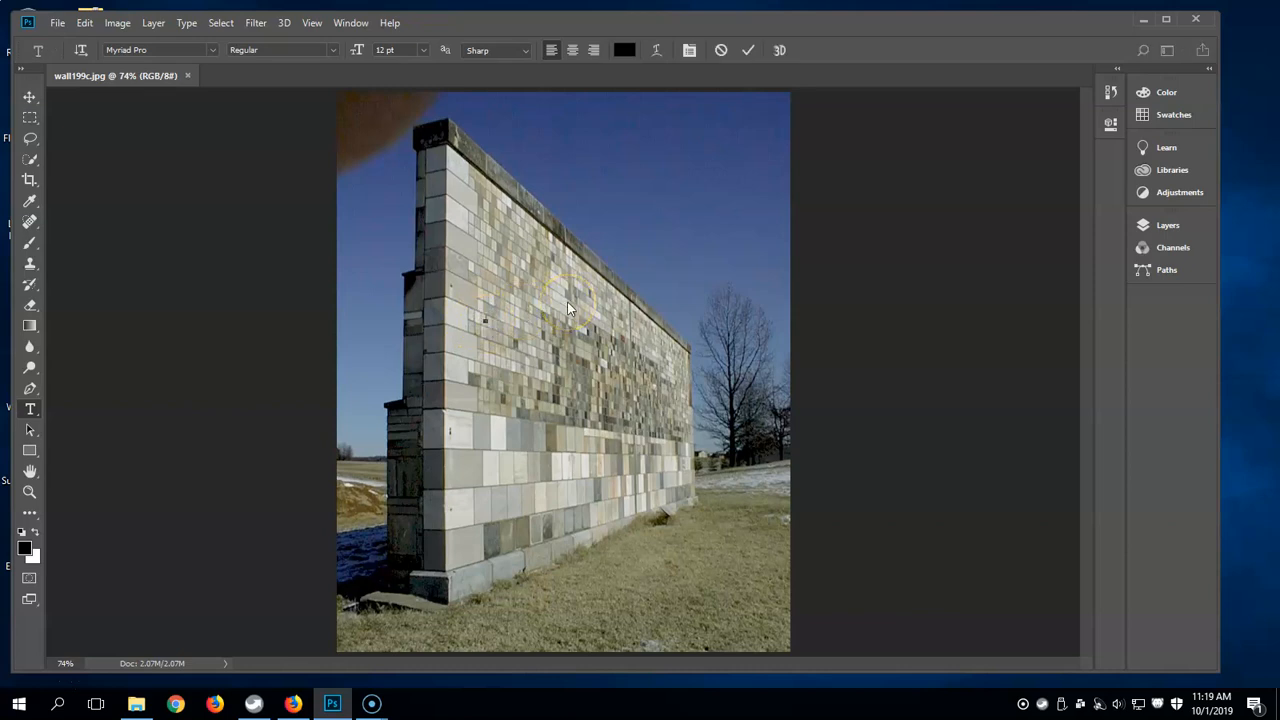
pyautogui.write('L CENTRO')
pyautogui.press('Return')
pyautogui.write('COLLEGE')
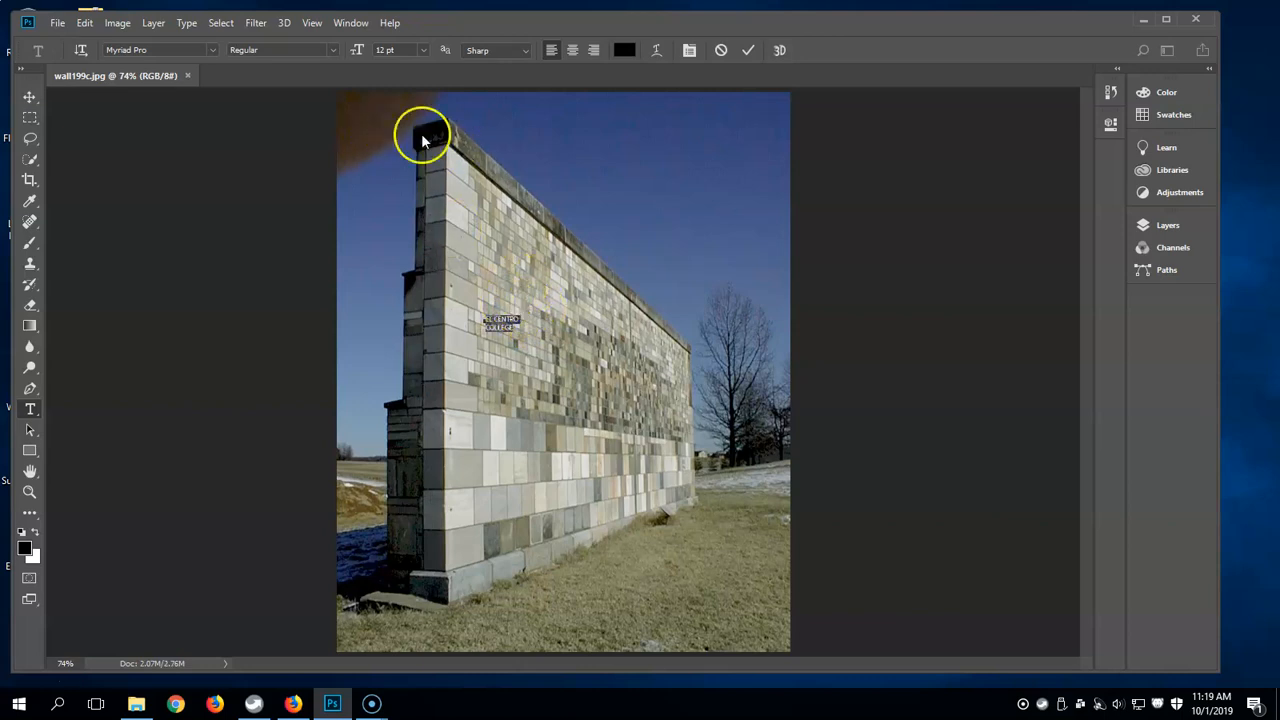
pyautogui.click(423, 49)
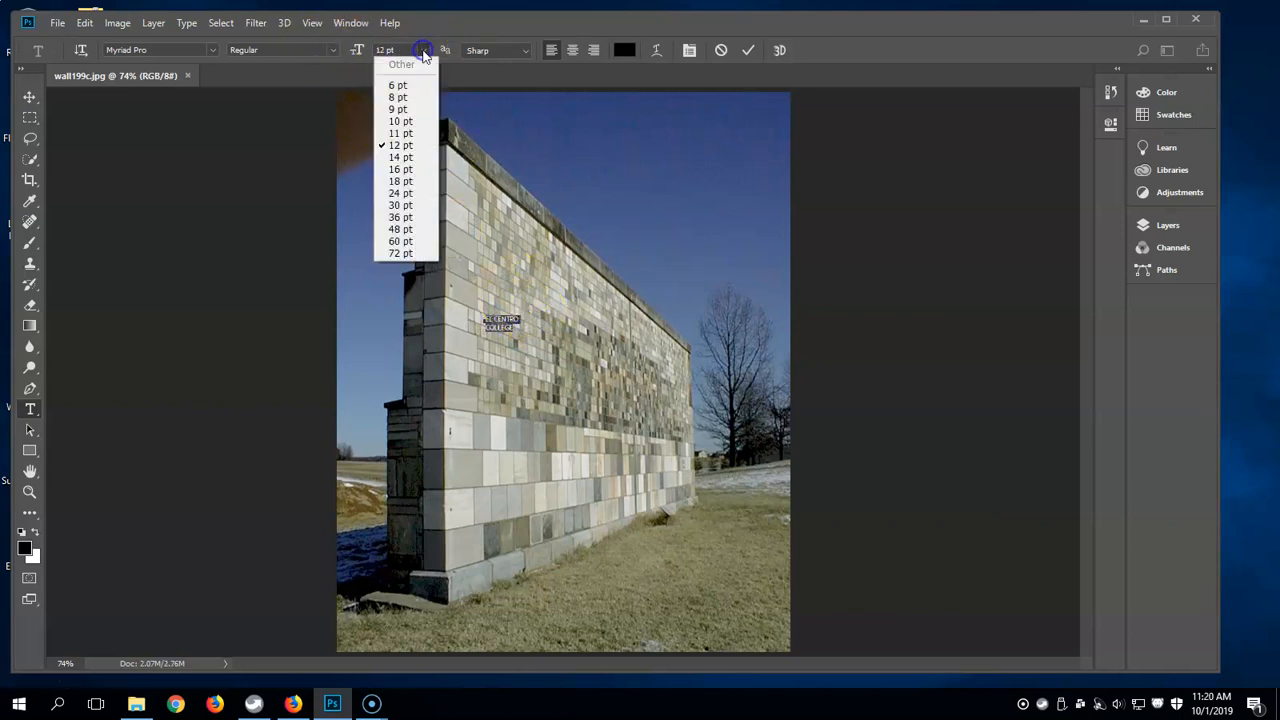
pyautogui.click(405, 253)
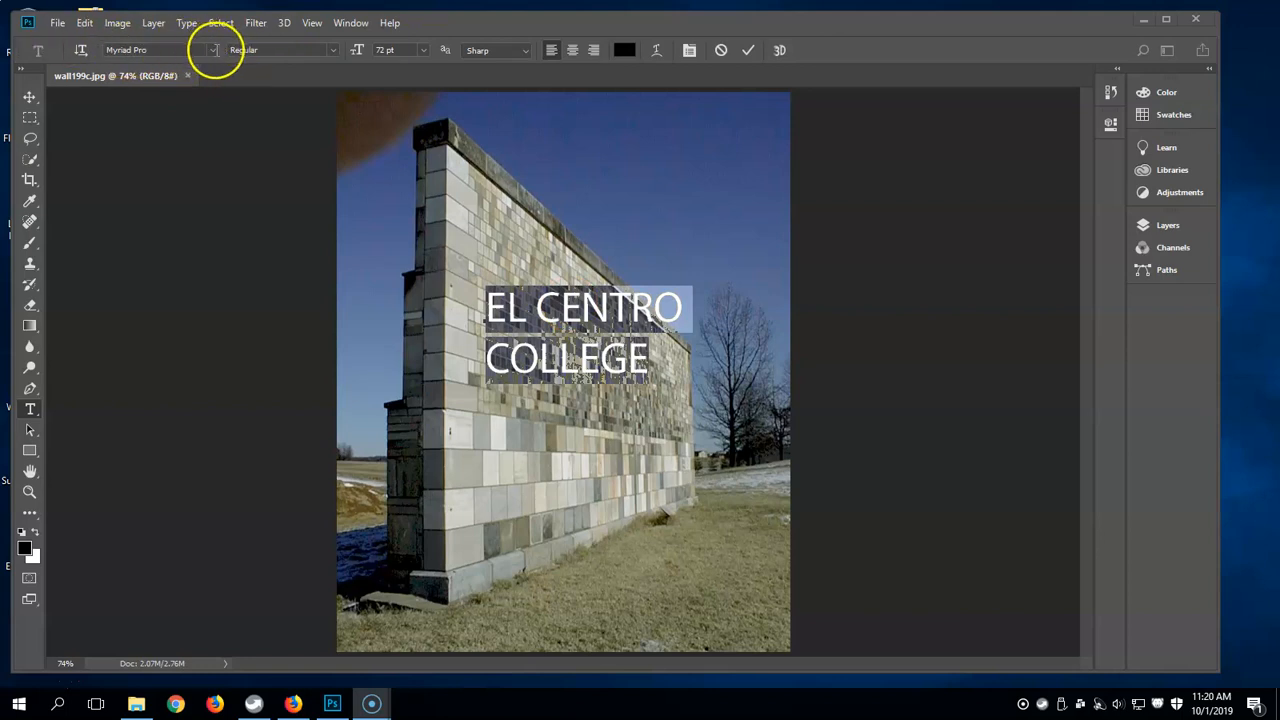
# Change the text's font to ChunkFive Print and move the text down over the lower part of the wall.
pyautogui.click(214, 51)
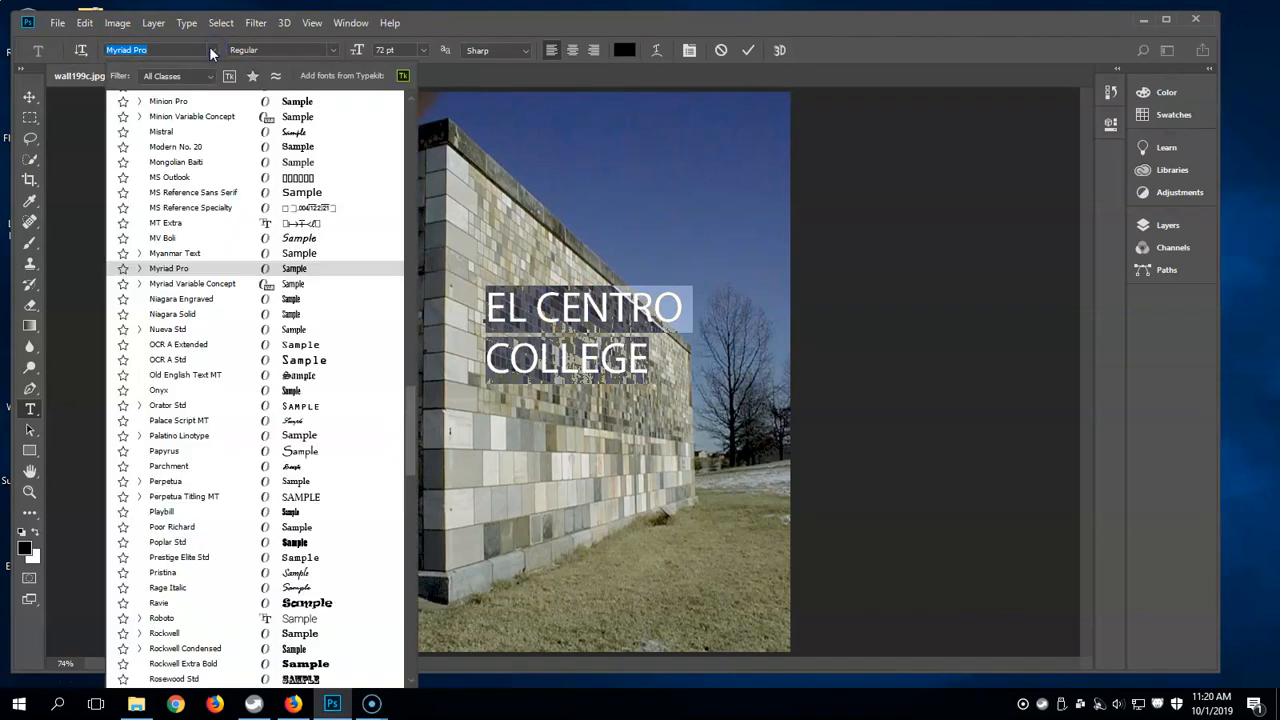
pyautogui.scroll(4, 222, 334)
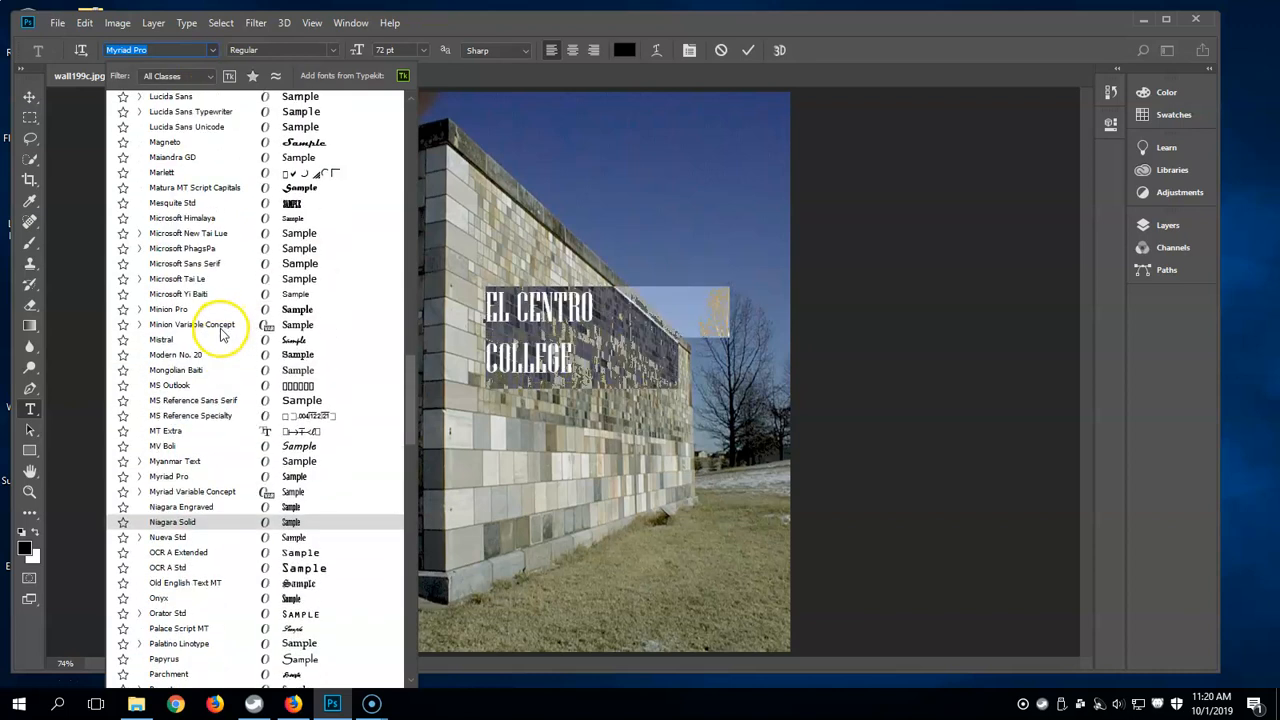
pyautogui.scroll(11, 222, 334)
pyautogui.scroll(4, 222, 334)
pyautogui.scroll(7, 222, 334)
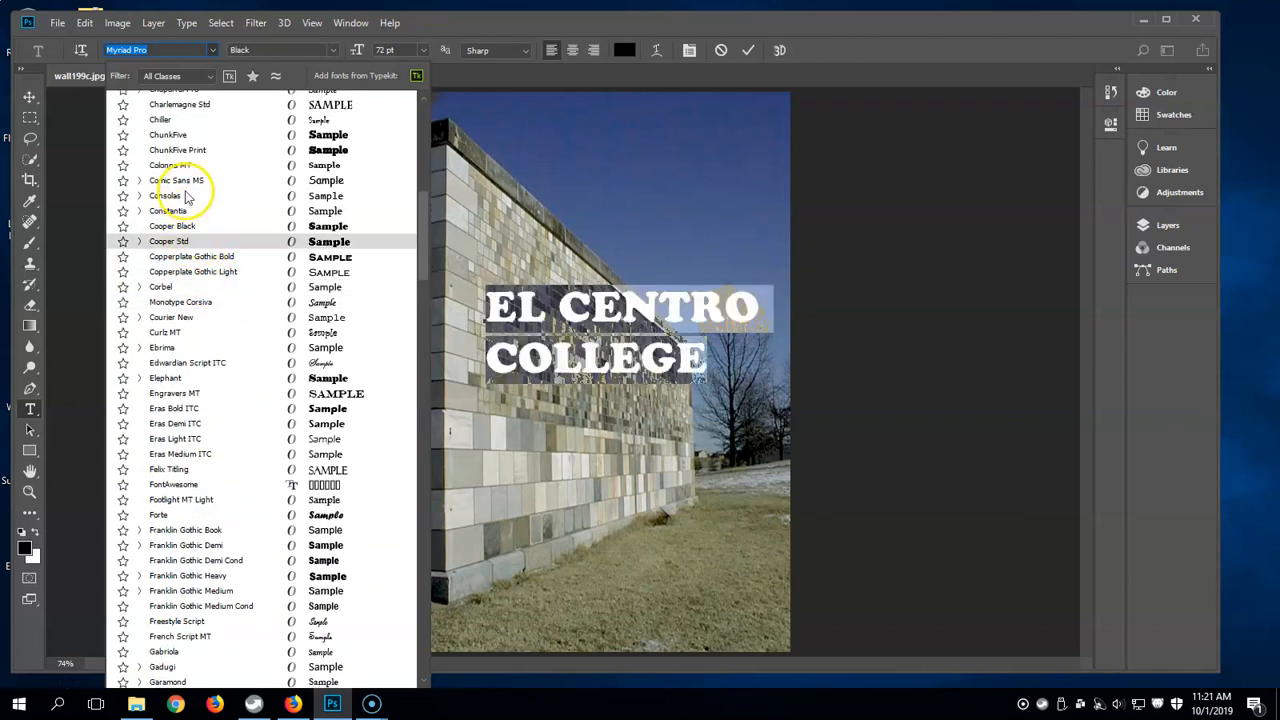
pyautogui.scroll(1, 184, 175)
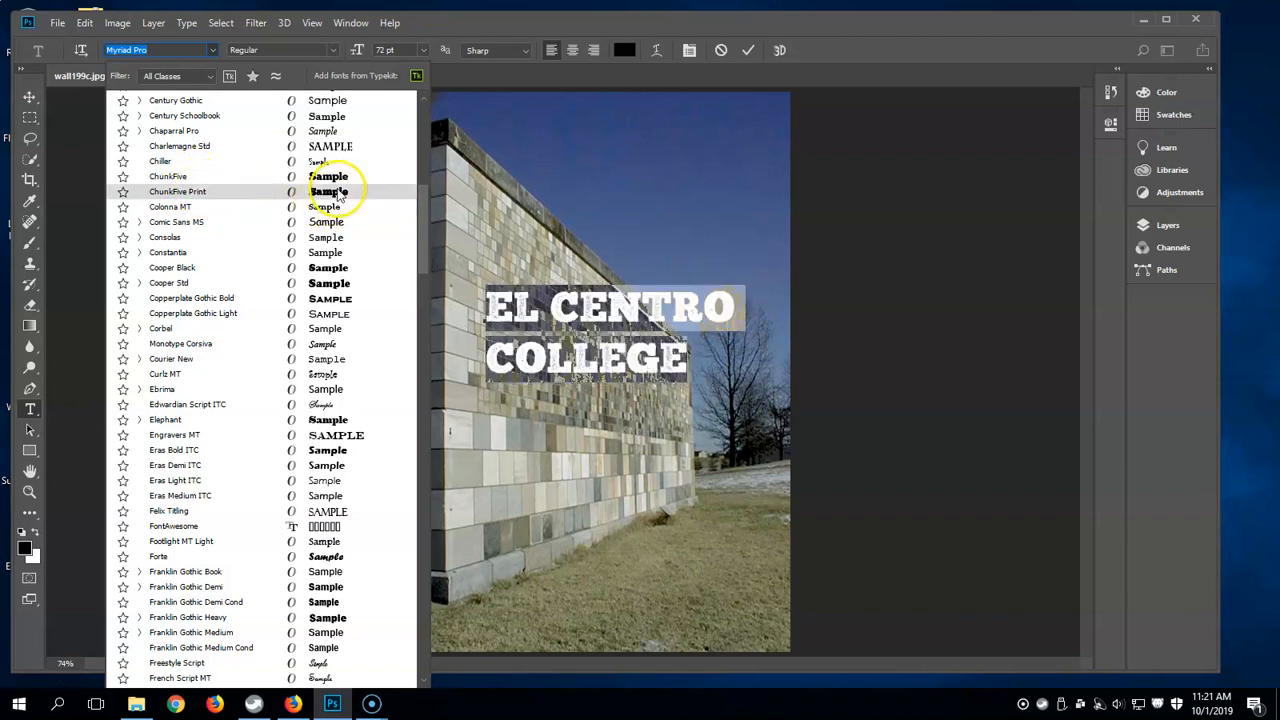
pyautogui.click(338, 194)
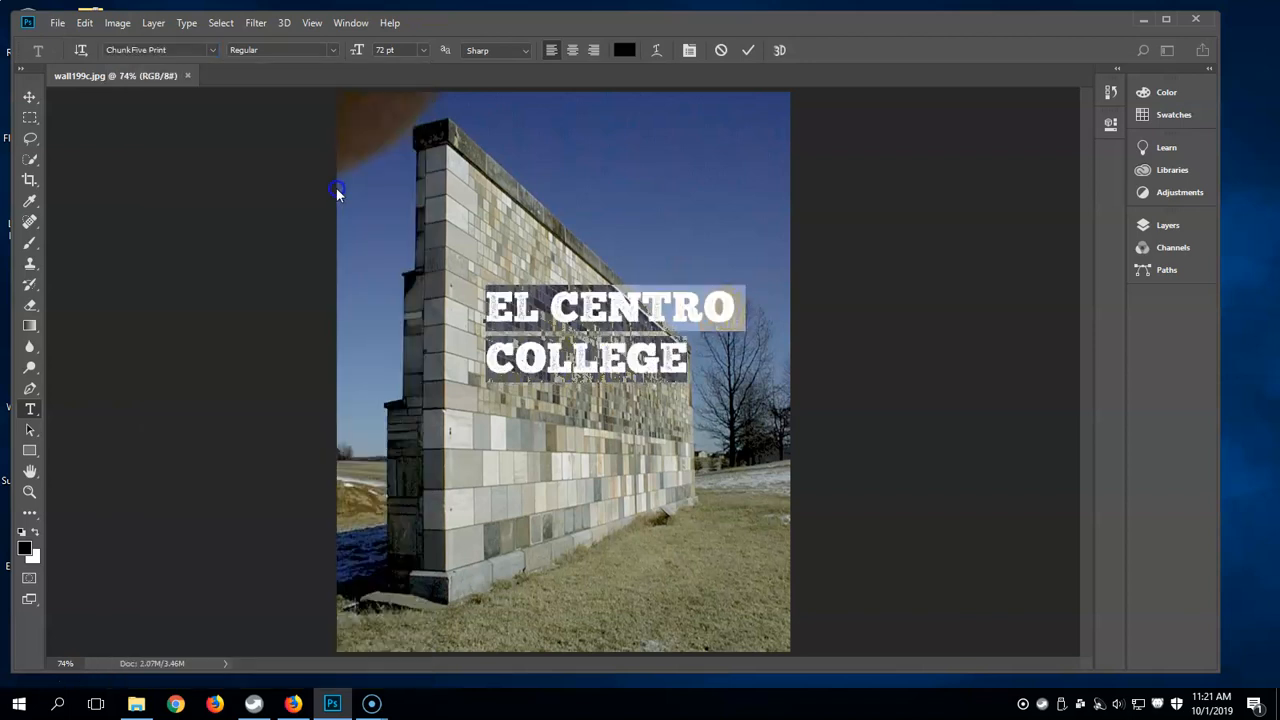
pyautogui.click(29, 97)
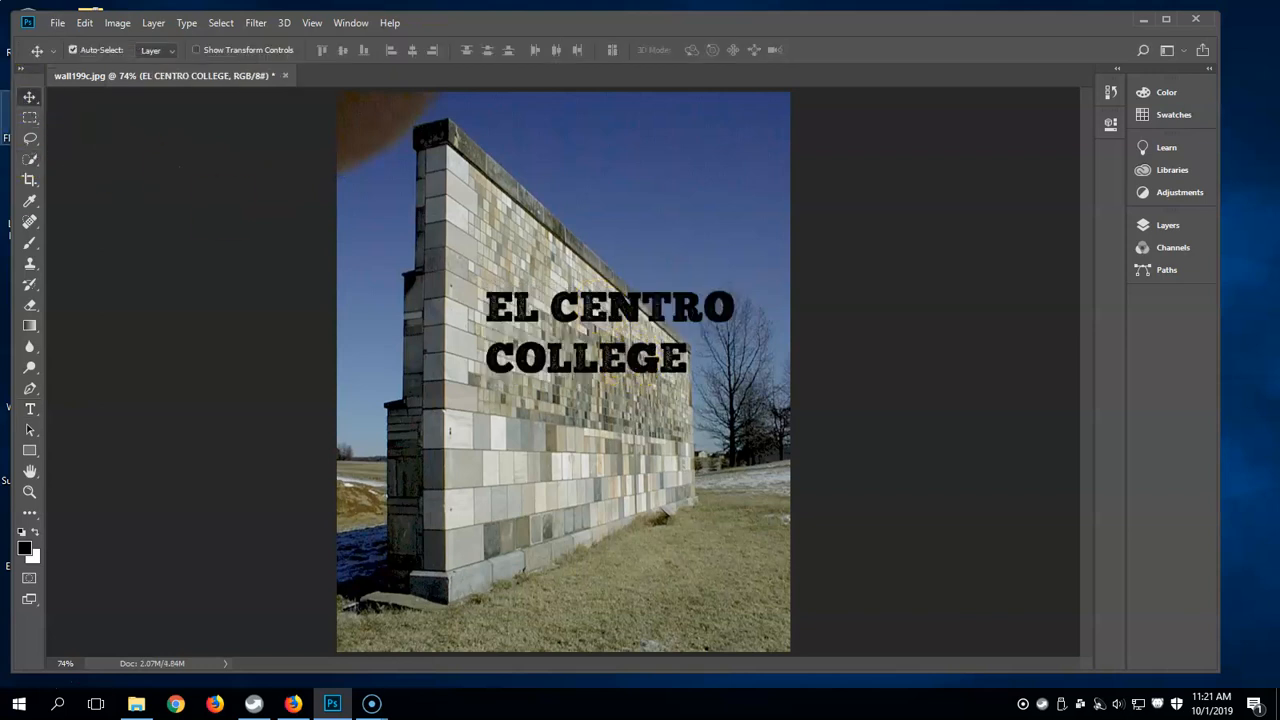
pyautogui.moveTo(609, 307); pyautogui.dragTo(585, 388)
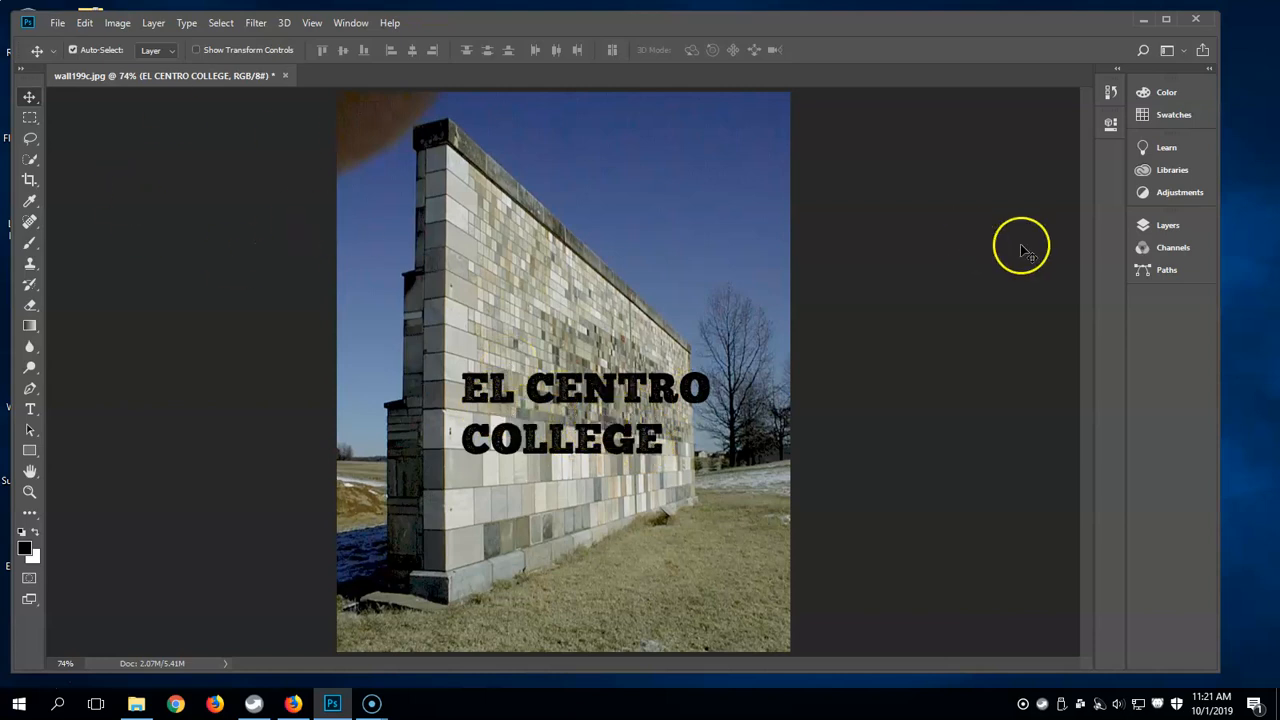
# Display the document's layers, then set the EL CENTRO COLLEGE text to 90 pt and center-align it.
pyautogui.click(355, 22)
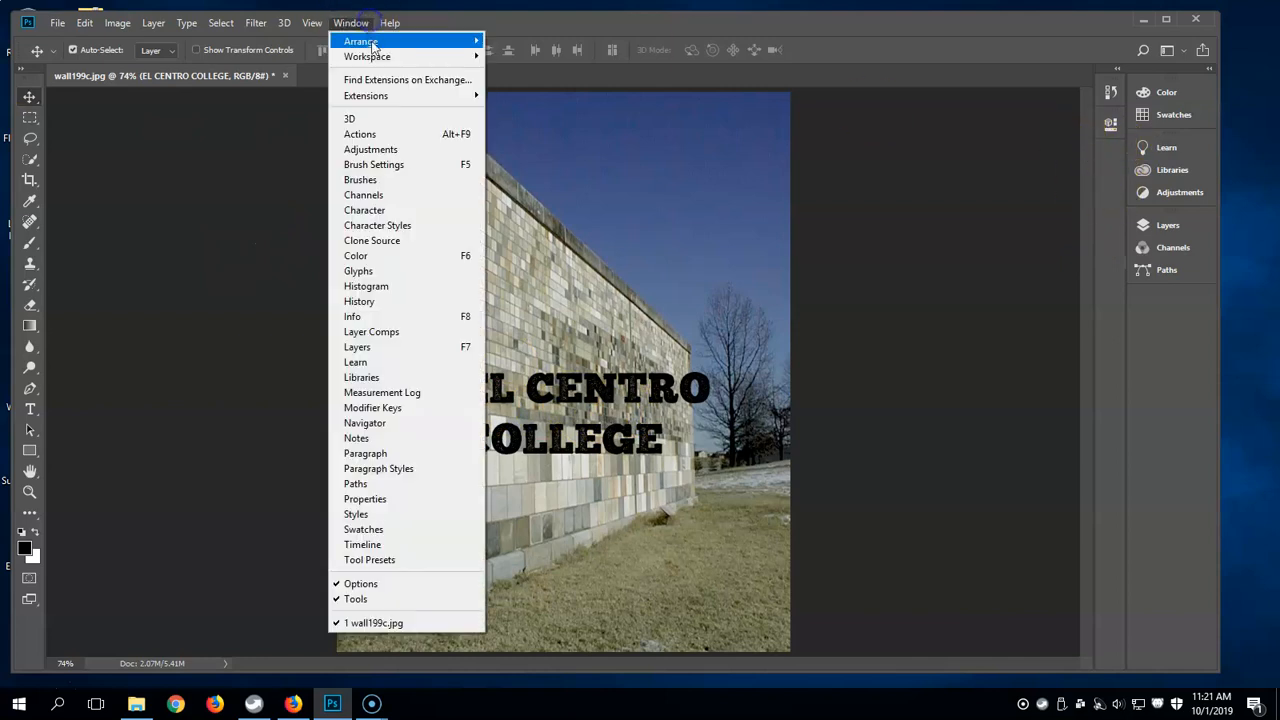
pyautogui.click(397, 347)
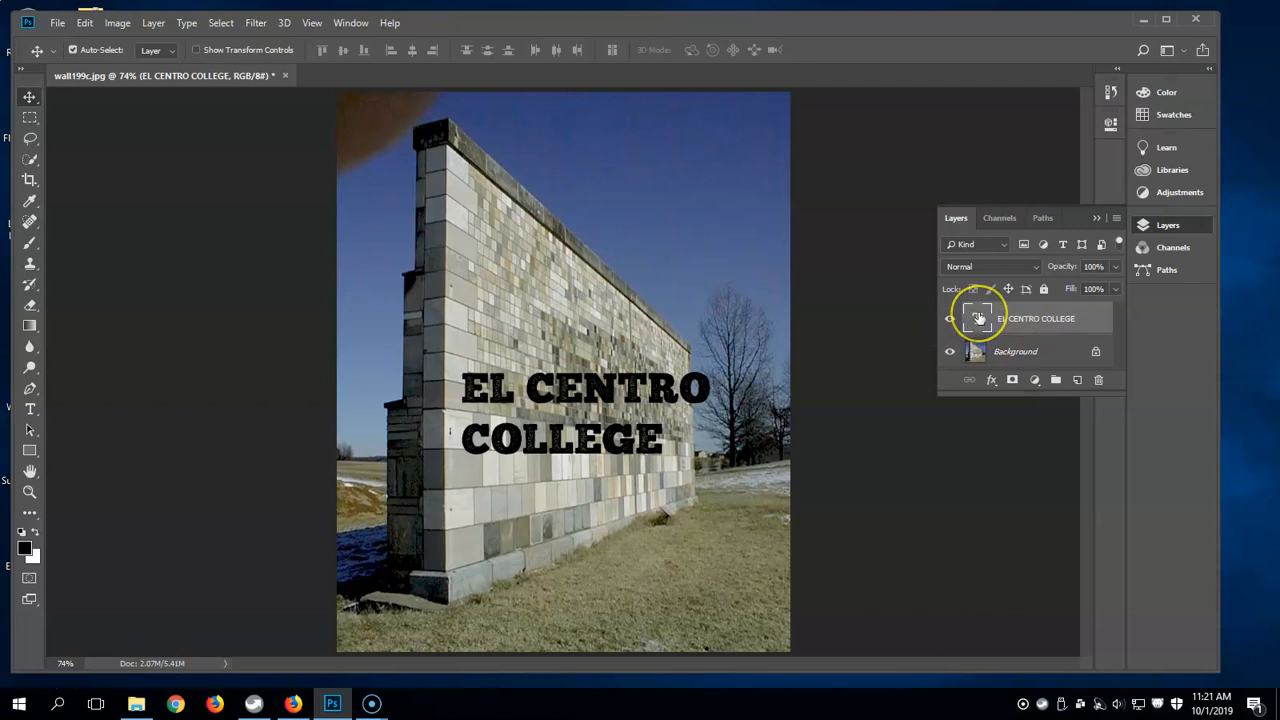
pyautogui.doubleClick(978, 317)
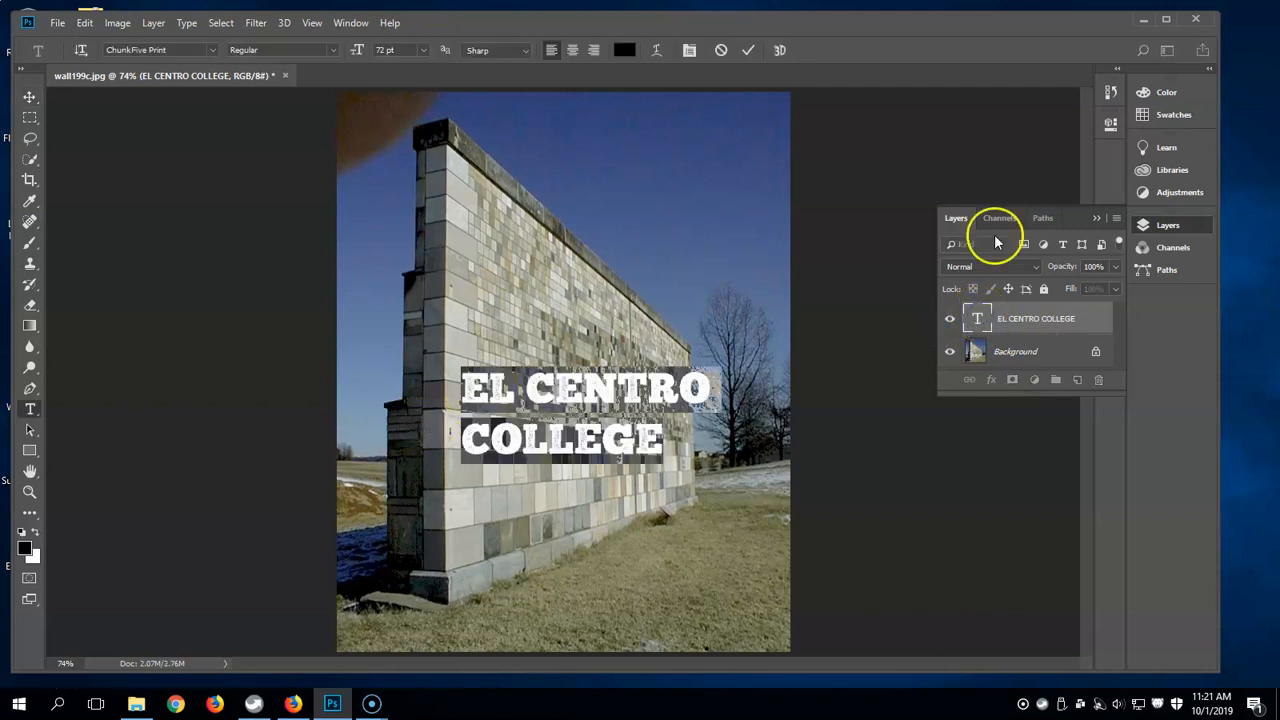
pyautogui.click(425, 51)
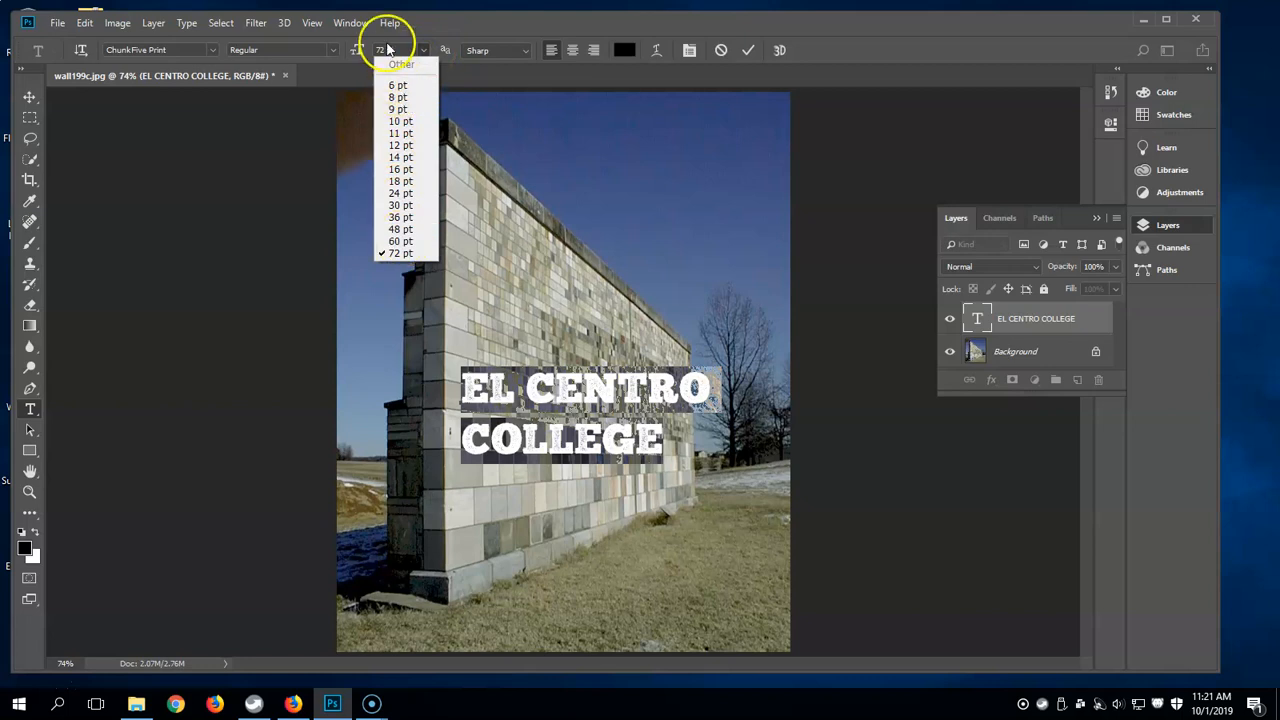
pyautogui.click(401, 49)
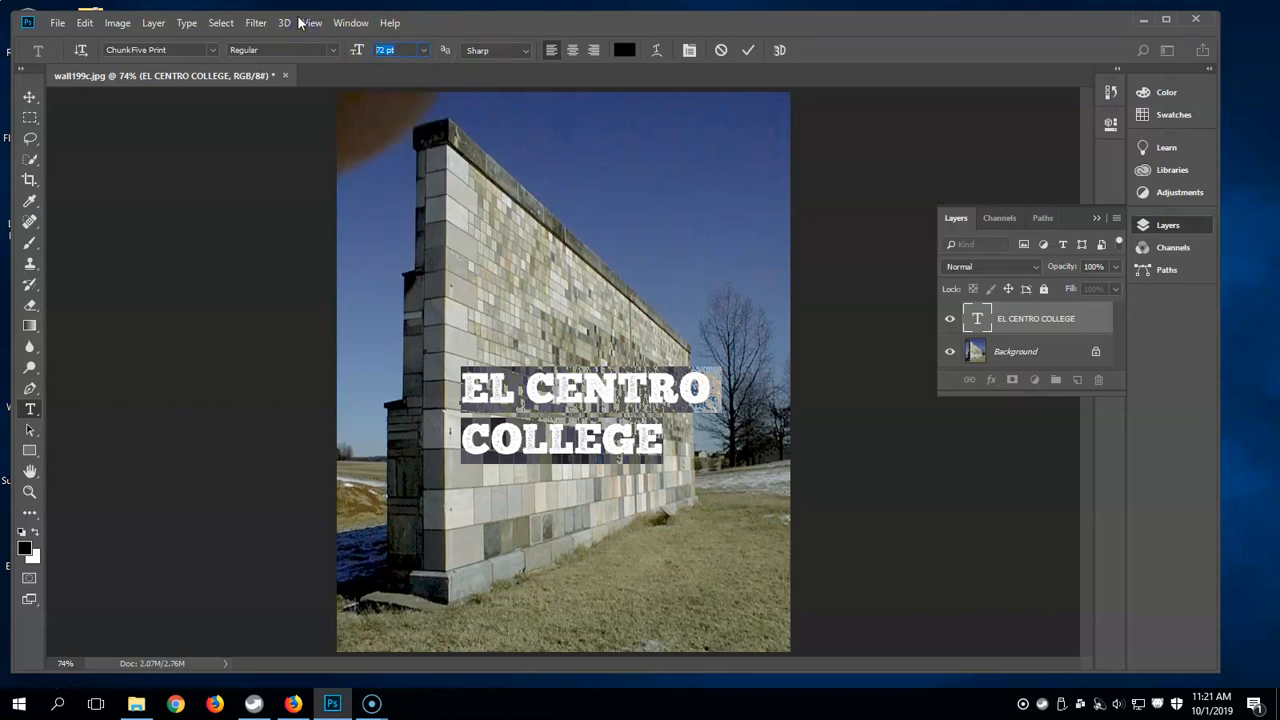
pyautogui.write('90')
pyautogui.press('Return')
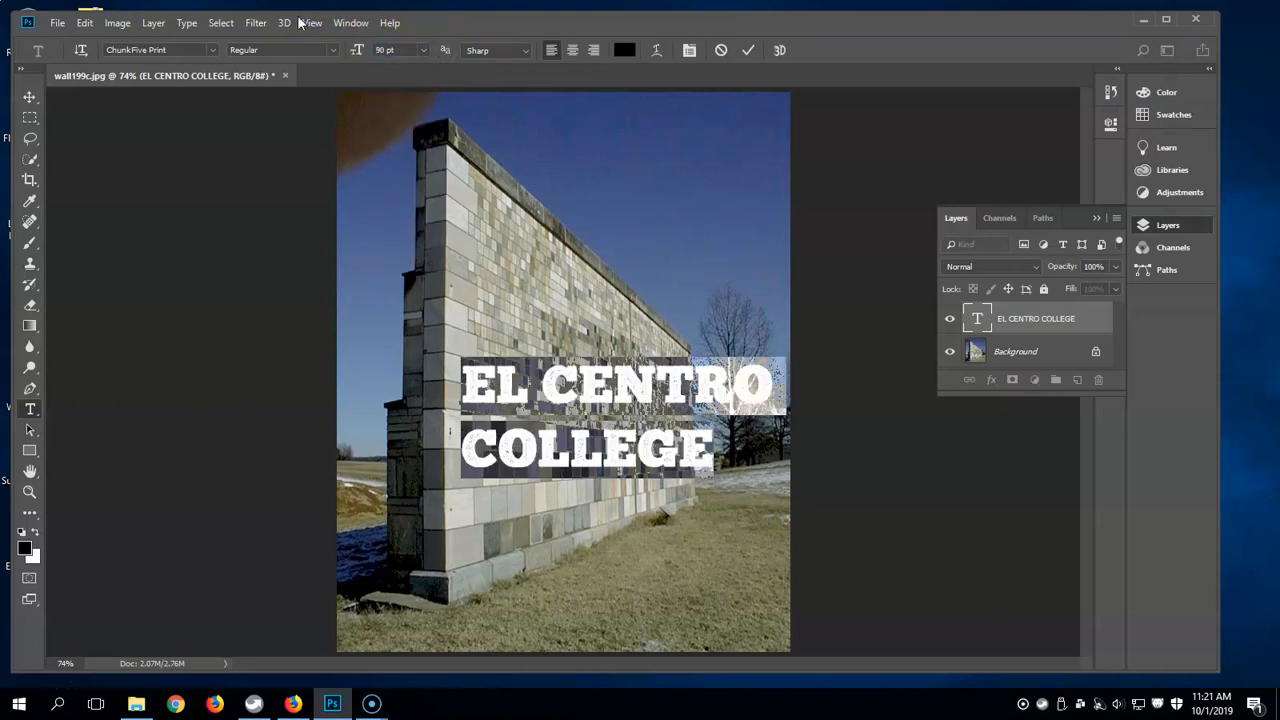
pyautogui.click(572, 52)
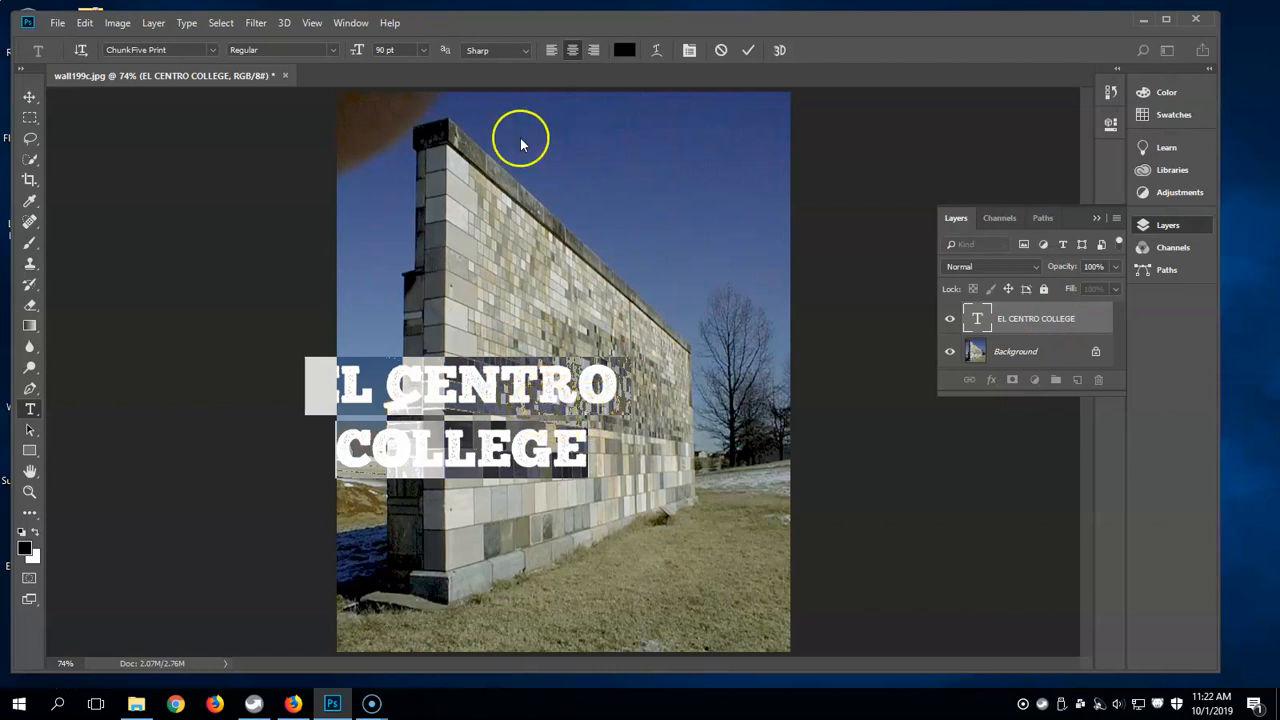
# Tighten the text's leading to 77 pt and move the centered text back over the lower part of the wall.
pyautogui.click(349, 23)
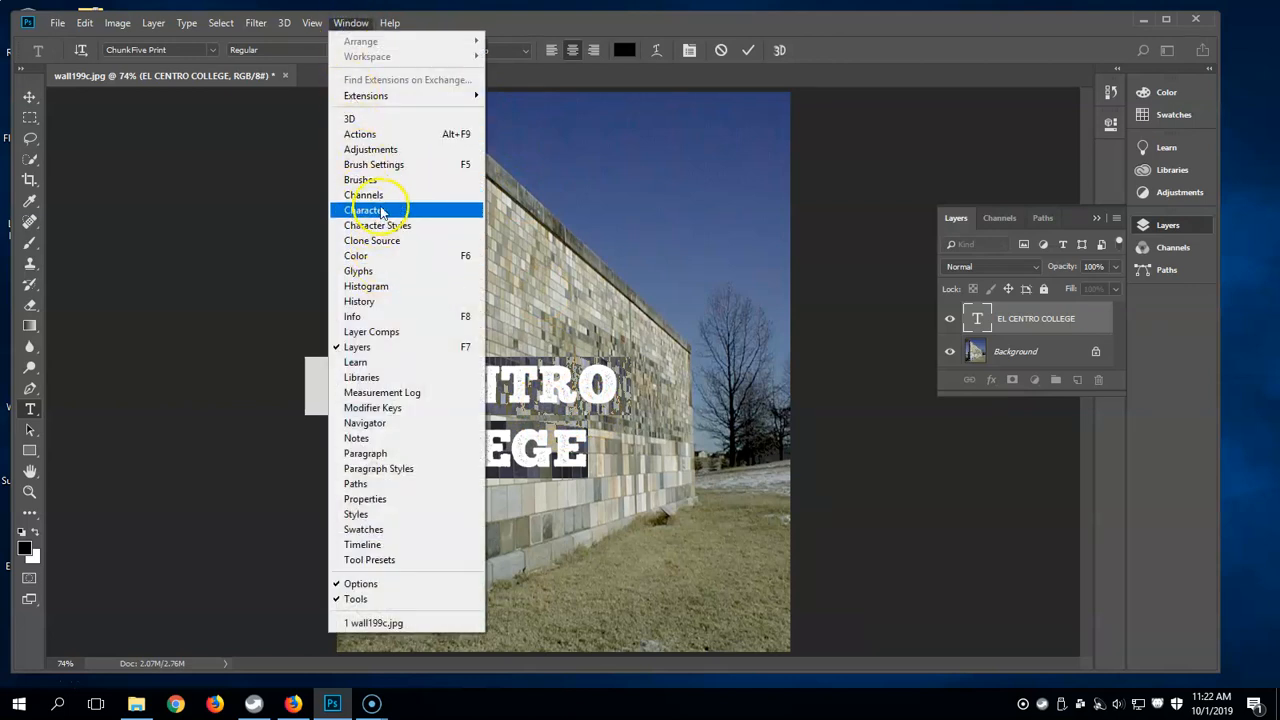
pyautogui.click(370, 210)
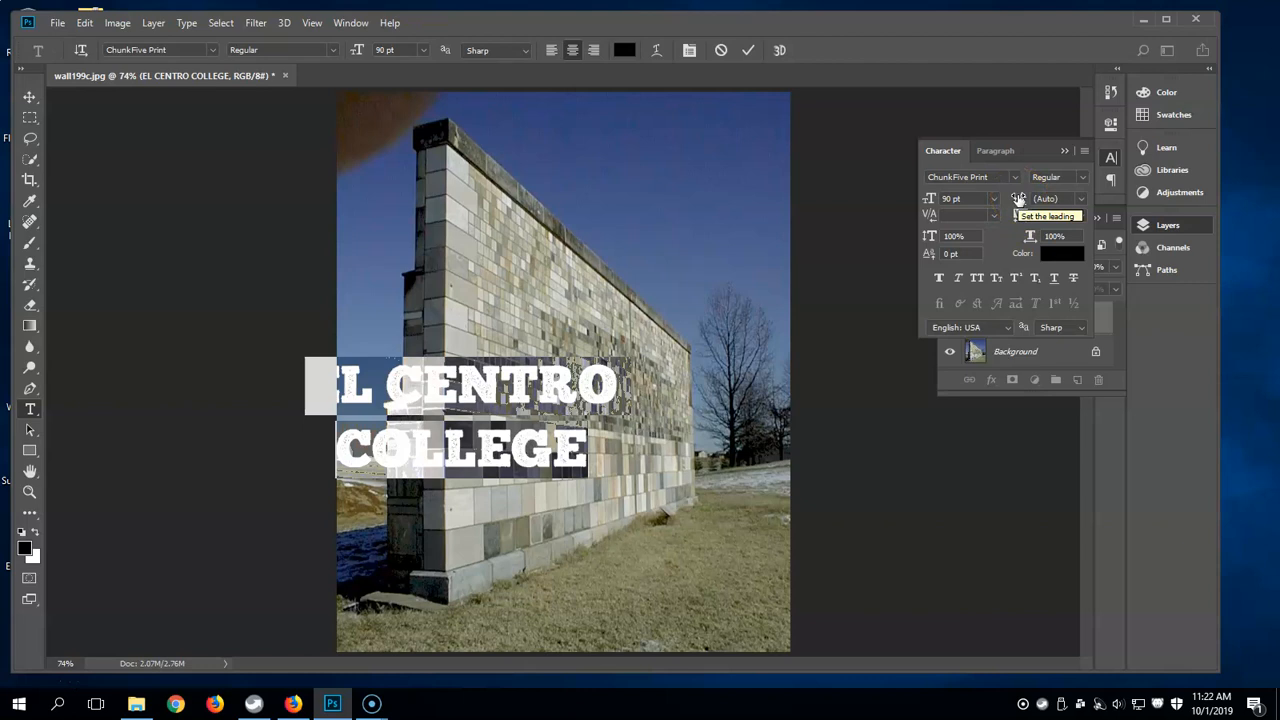
pyautogui.moveTo(1017, 198); pyautogui.dragTo(1073, 198)
pyautogui.click(979, 198)
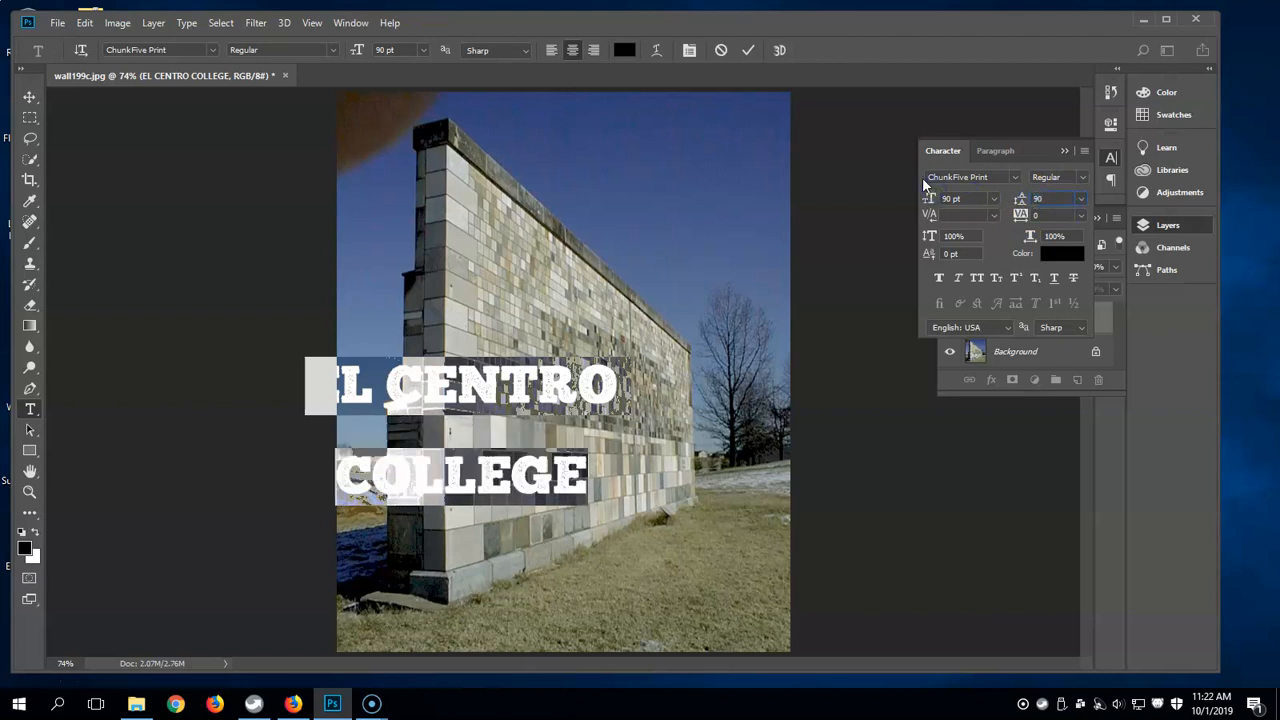
pyautogui.press('Tab')
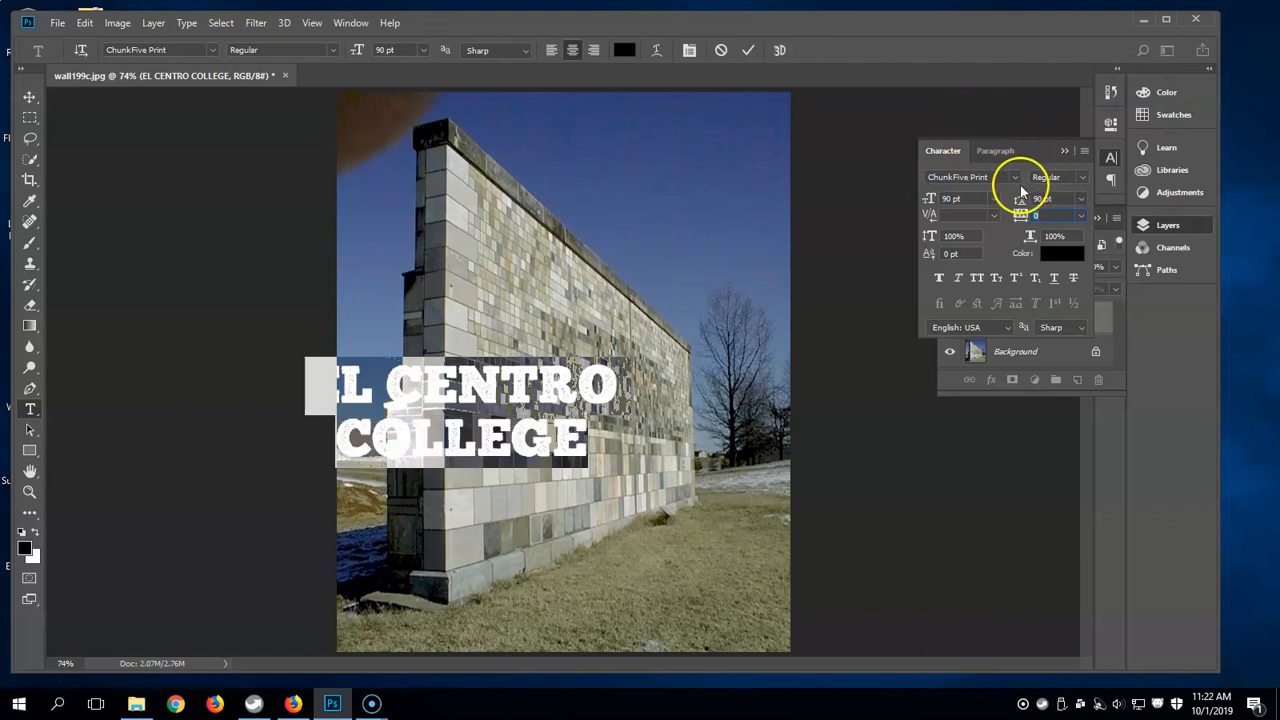
pyautogui.moveTo(1020, 197); pyautogui.dragTo(1010, 200)
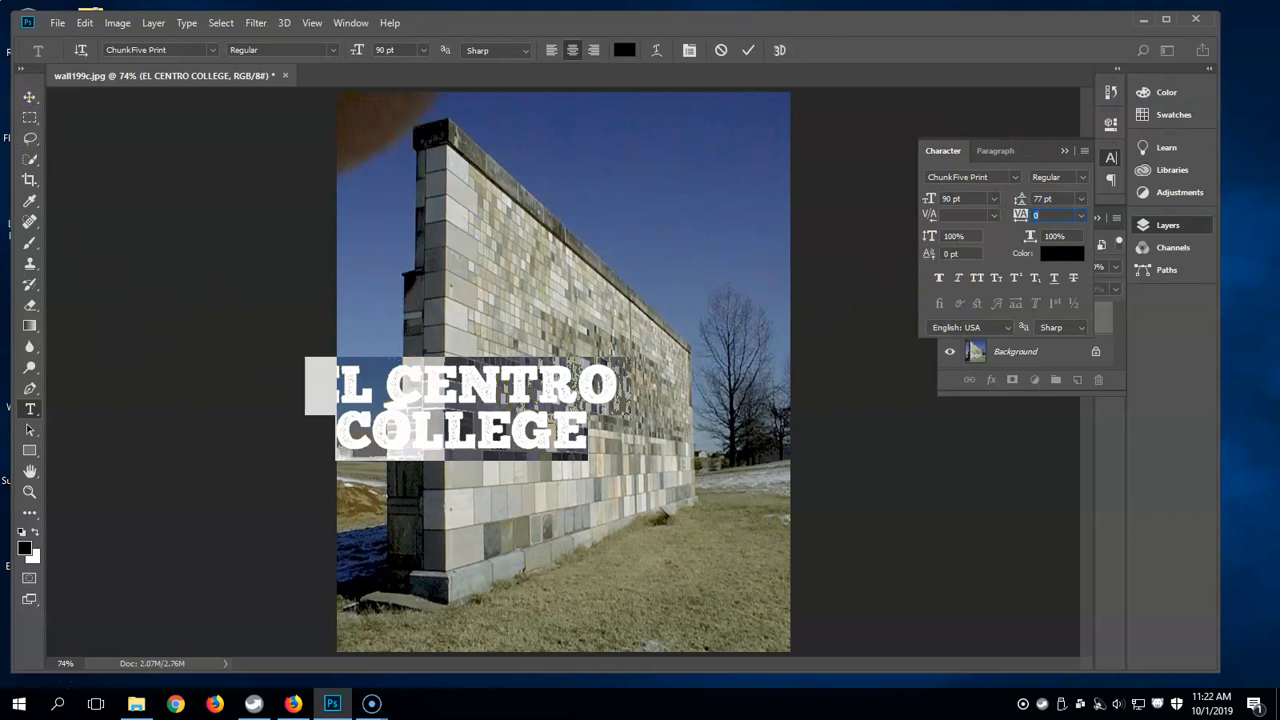
pyautogui.click(29, 97)
pyautogui.moveTo(471, 393); pyautogui.dragTo(594, 408)
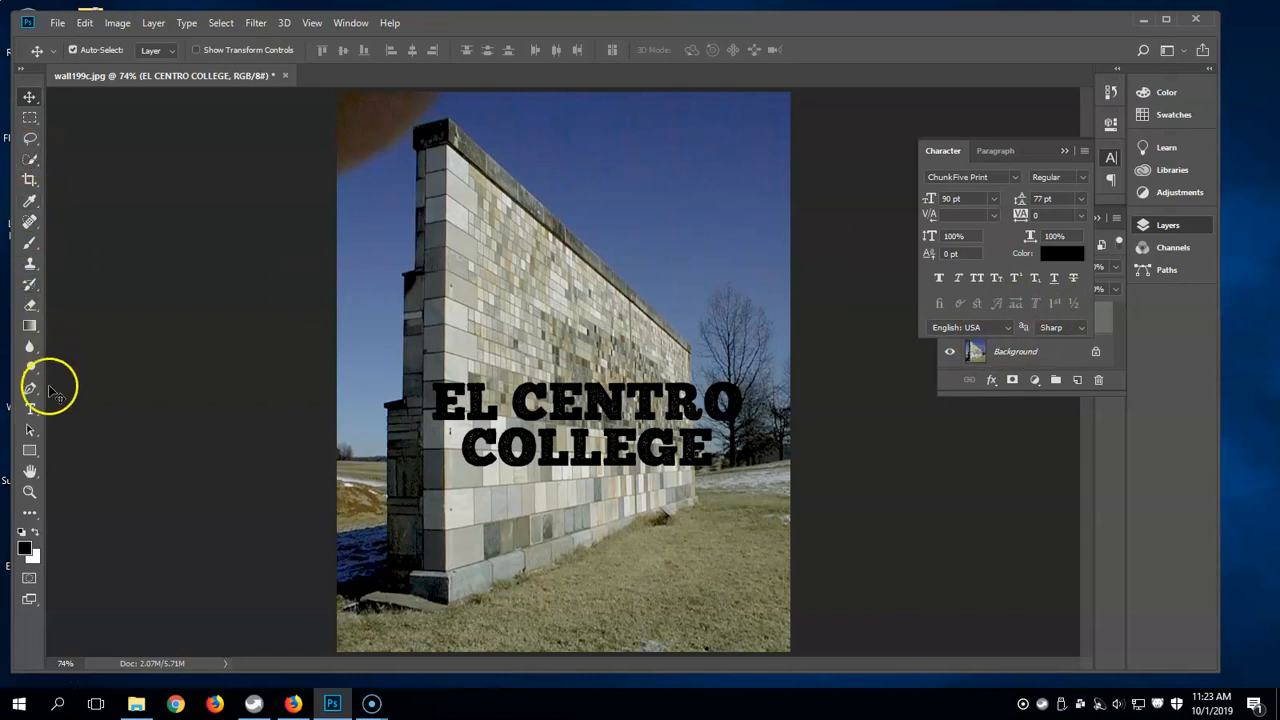
# Recolor all of the EL CENTRO COLLEGE text to bright blue (1036f6) and commit the text edit.
pyautogui.click(30, 410)
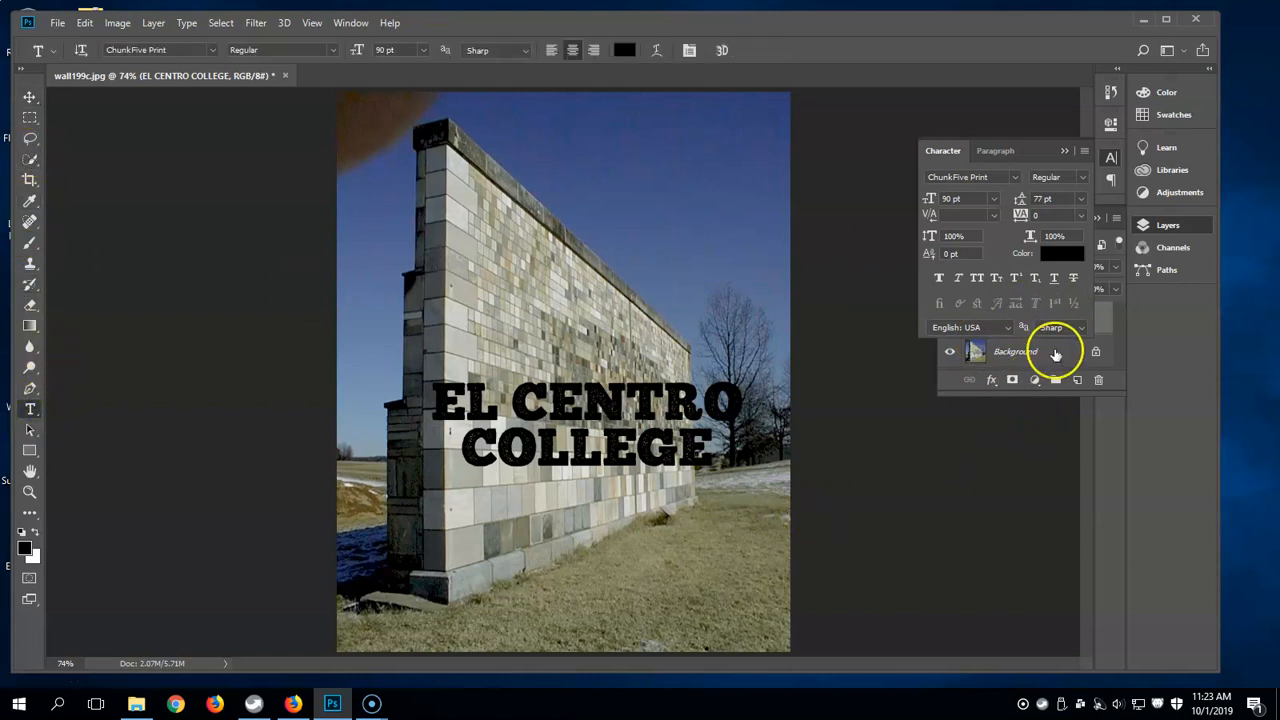
pyautogui.click(1065, 150)
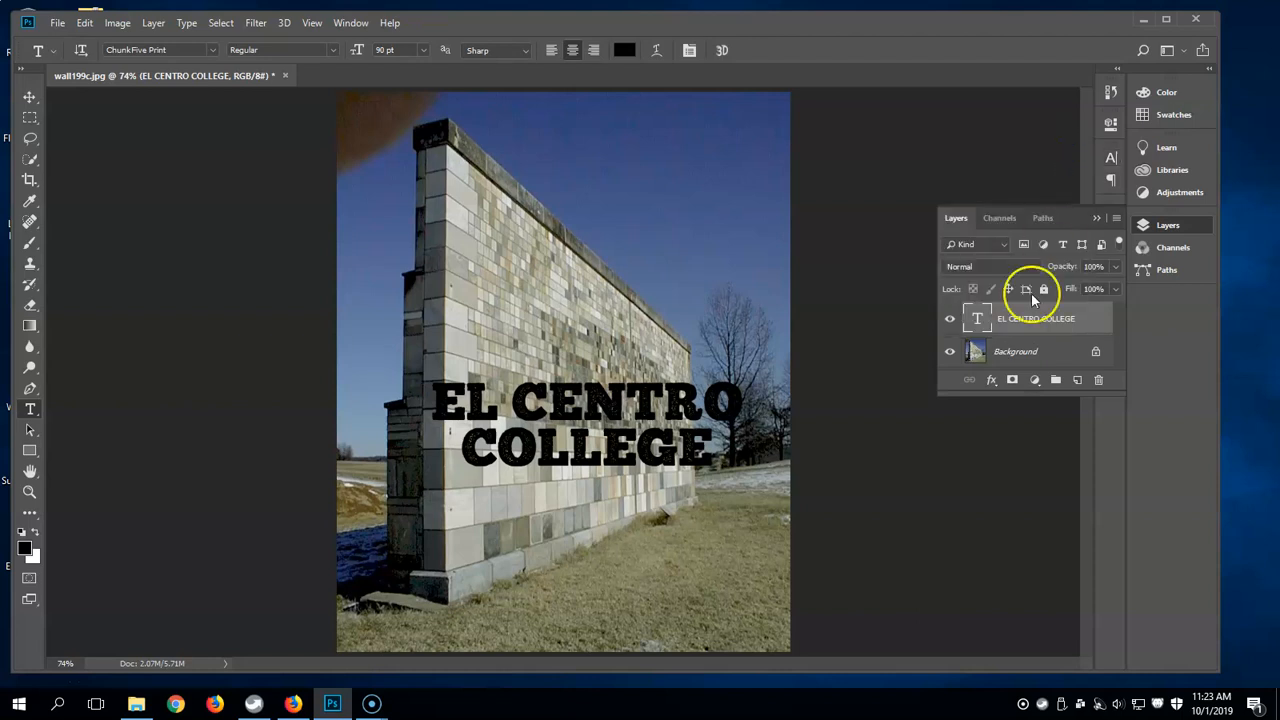
pyautogui.doubleClick(975, 318)
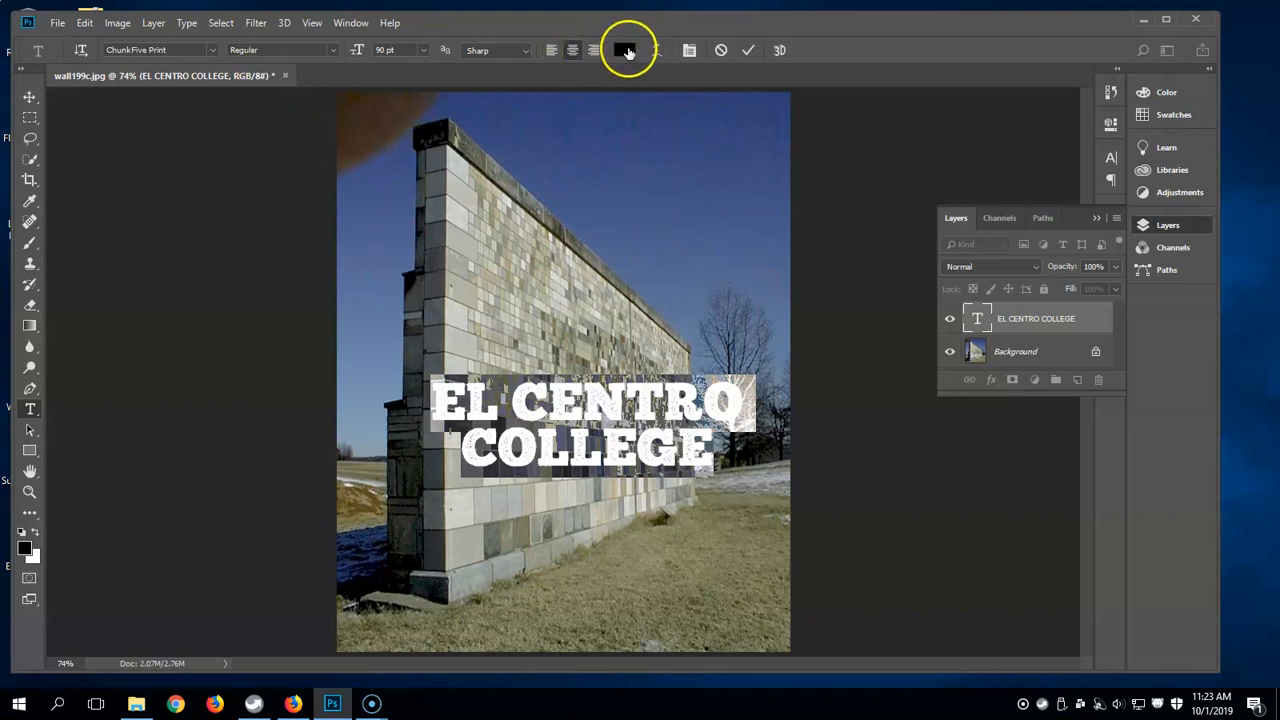
pyautogui.click(626, 51)
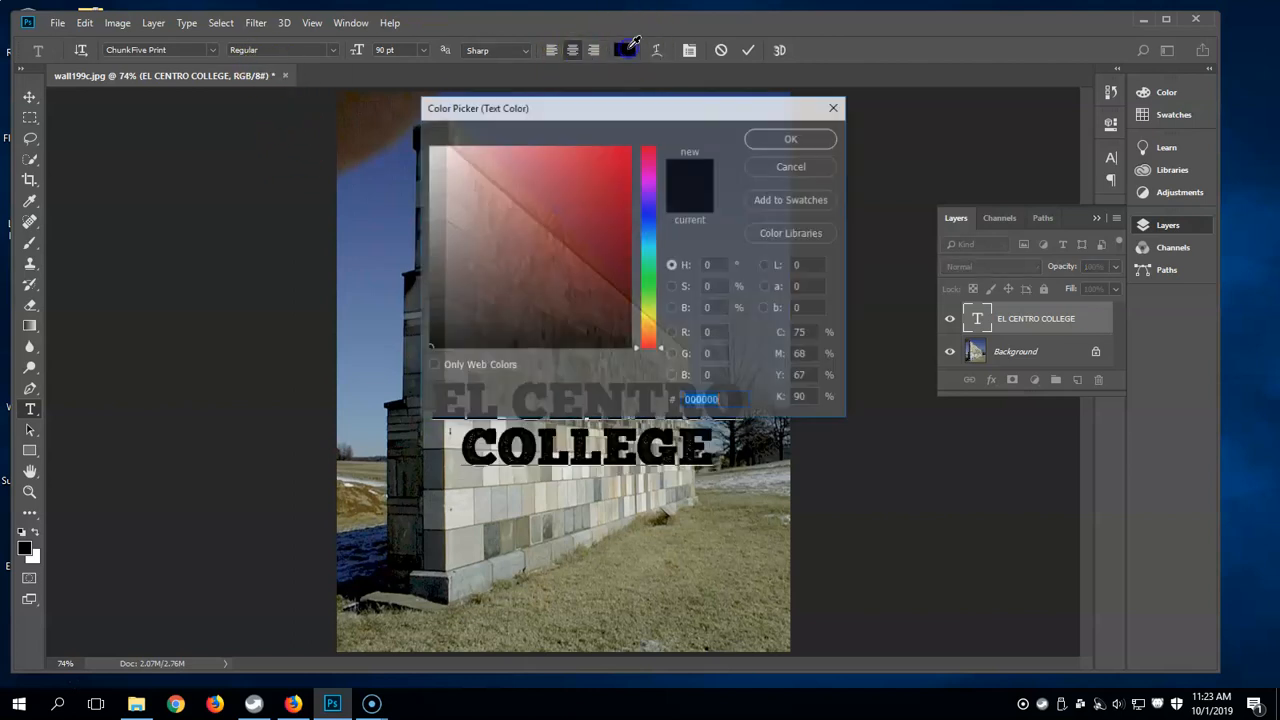
pyautogui.click(645, 201)
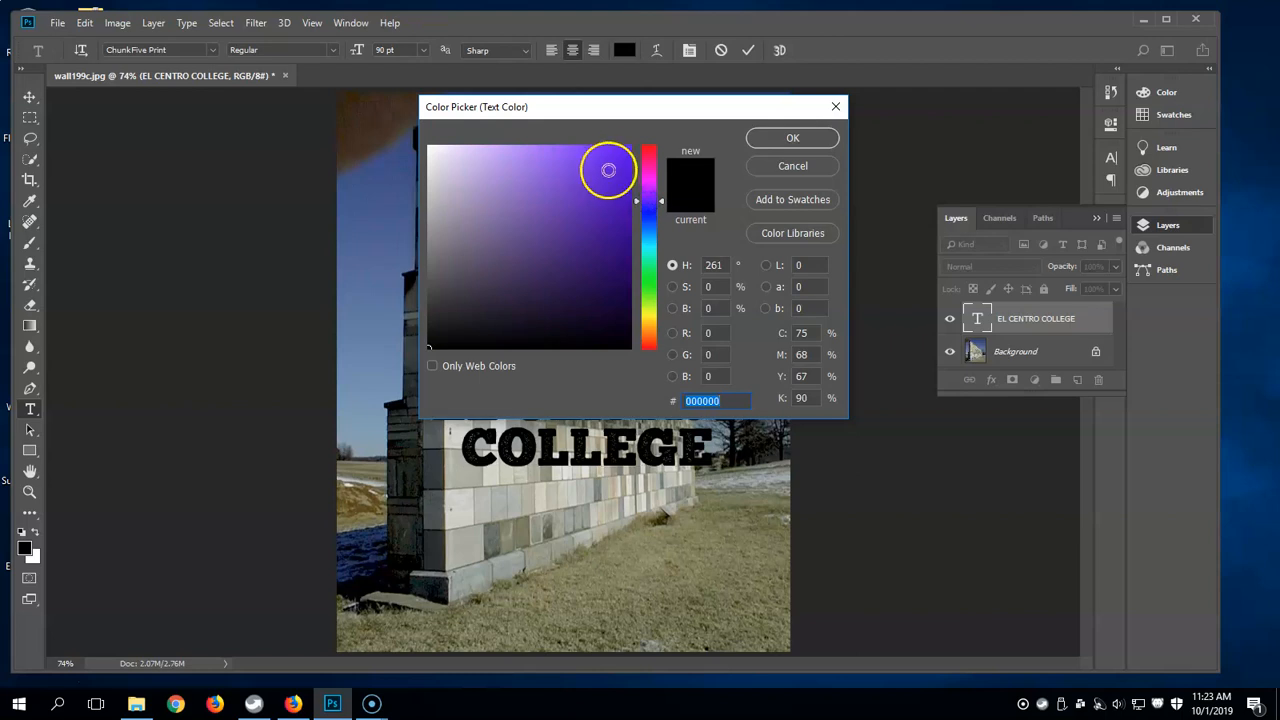
pyautogui.moveTo(637, 201); pyautogui.dragTo(654, 229)
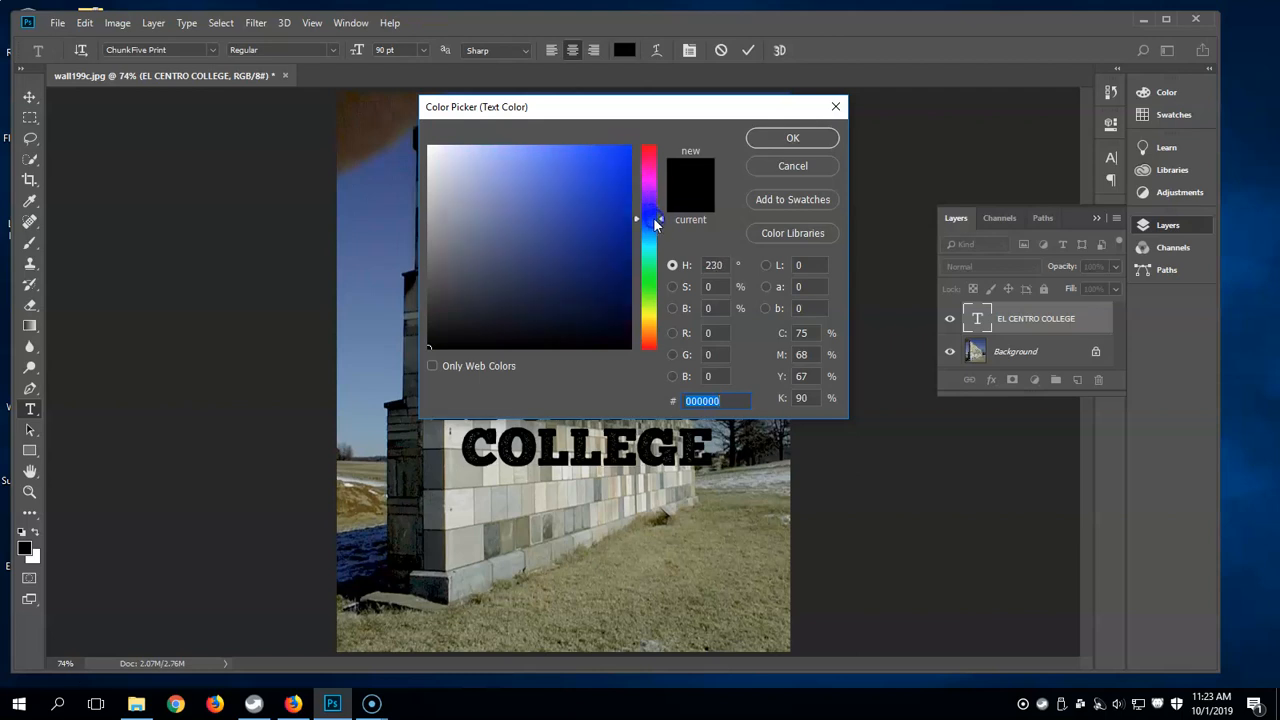
pyautogui.click(618, 152)
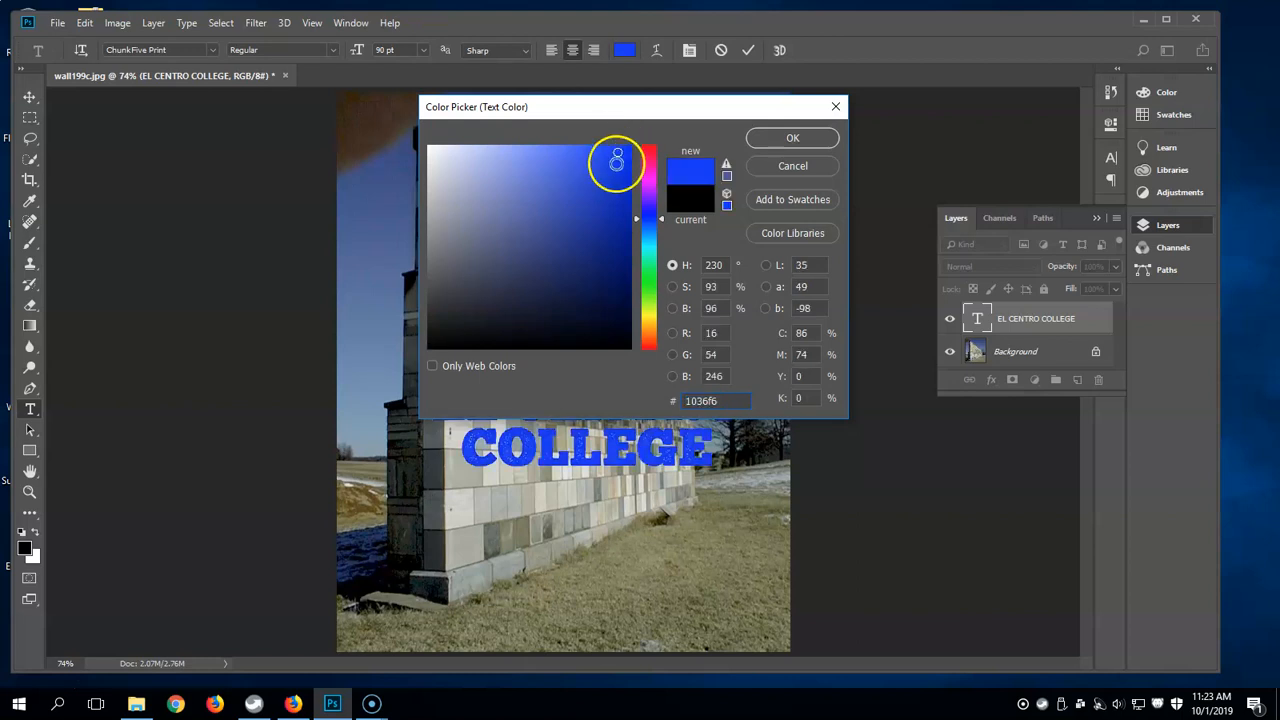
pyautogui.click(792, 139)
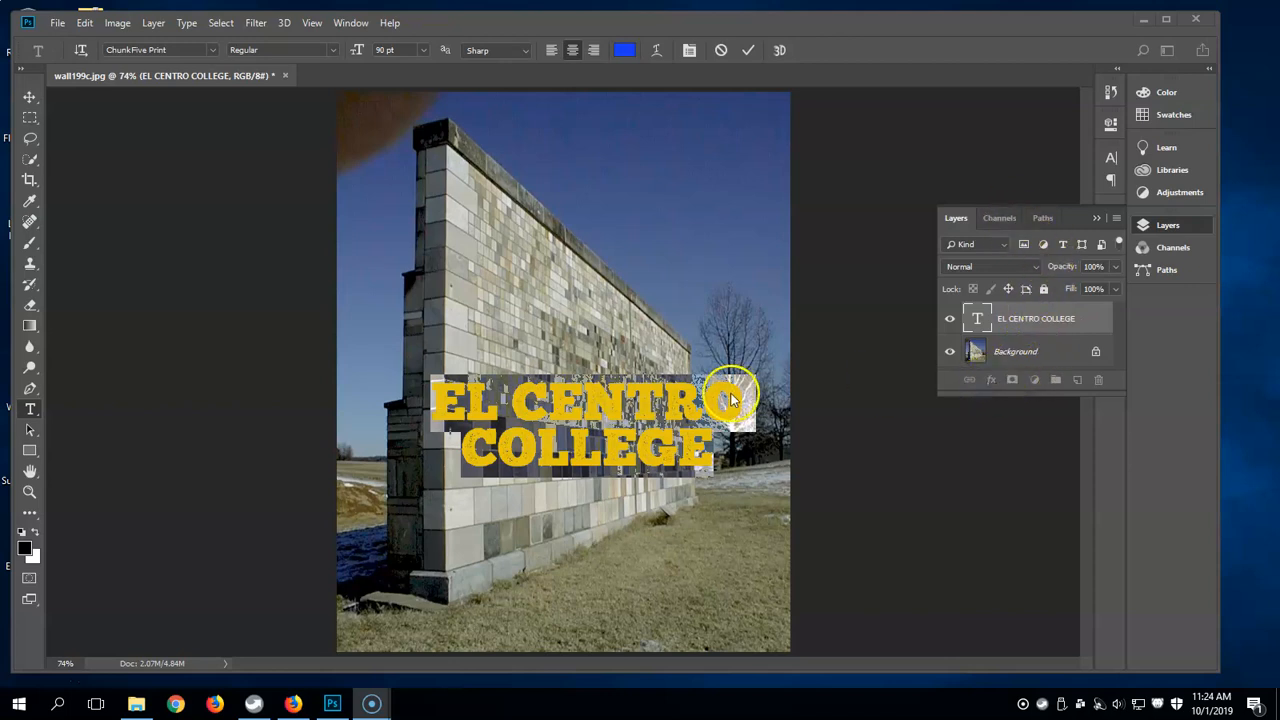
pyautogui.click(29, 97)
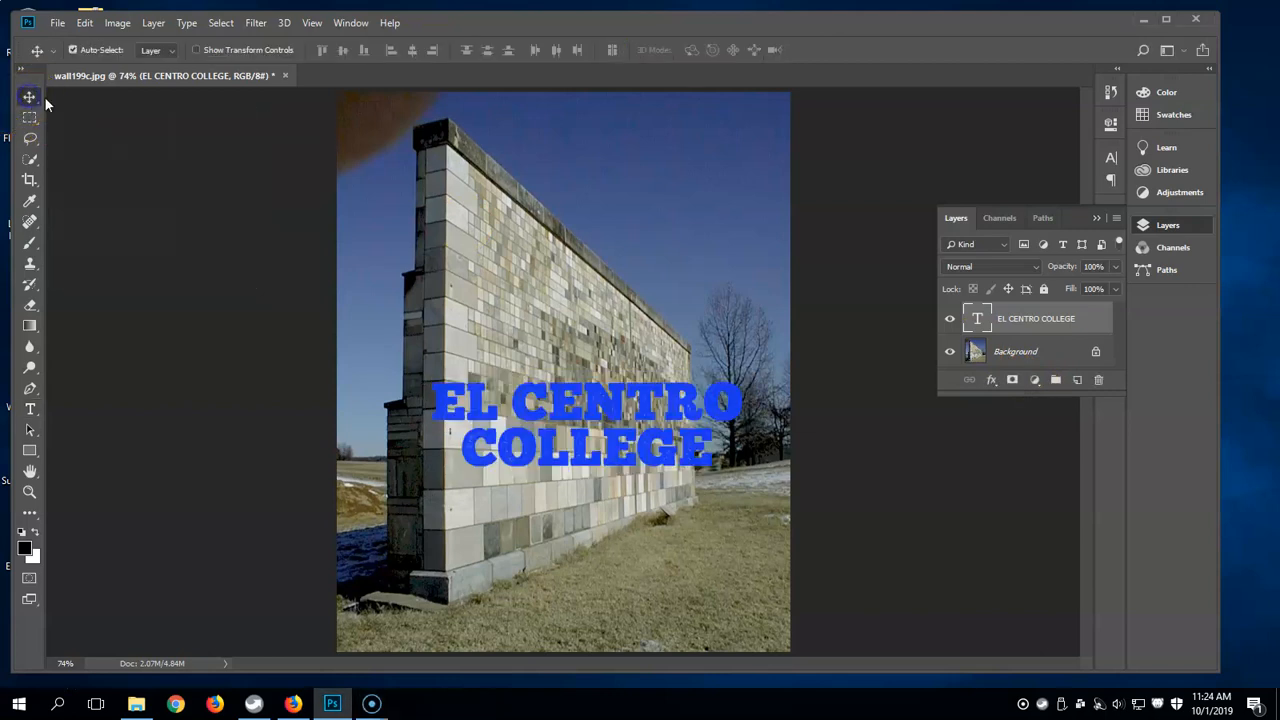
# Add a Stroke layer style to the EL CENTRO COLLEGE text, positioned Outside with a size of 3 px.
pyautogui.click(992, 381)
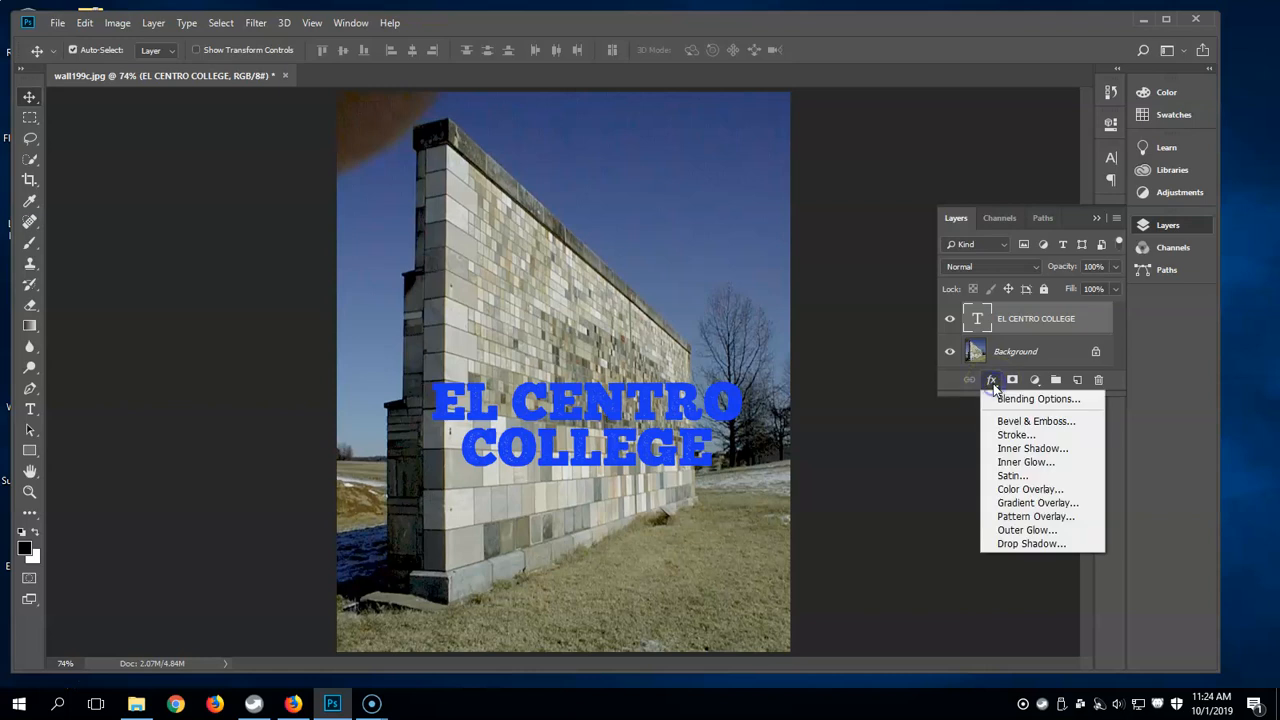
pyautogui.click(1040, 436)
pyautogui.moveTo(688, 88); pyautogui.dragTo(963, 84)
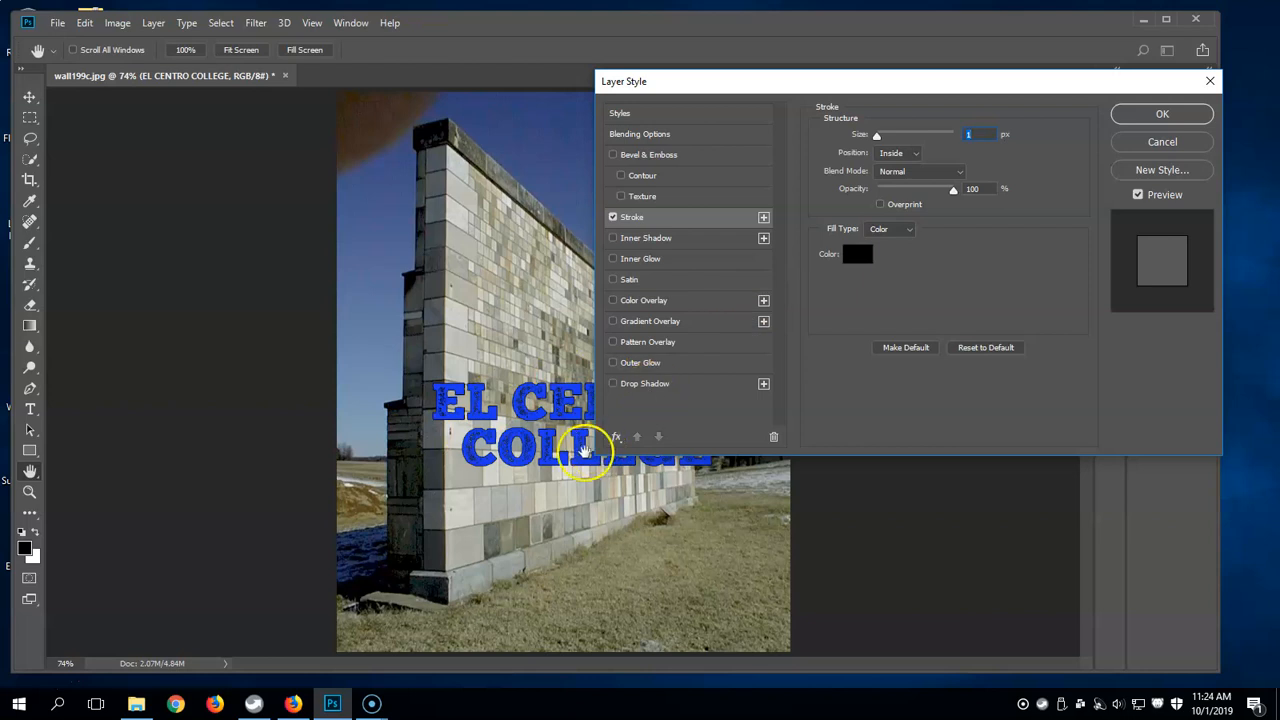
pyautogui.click(913, 153)
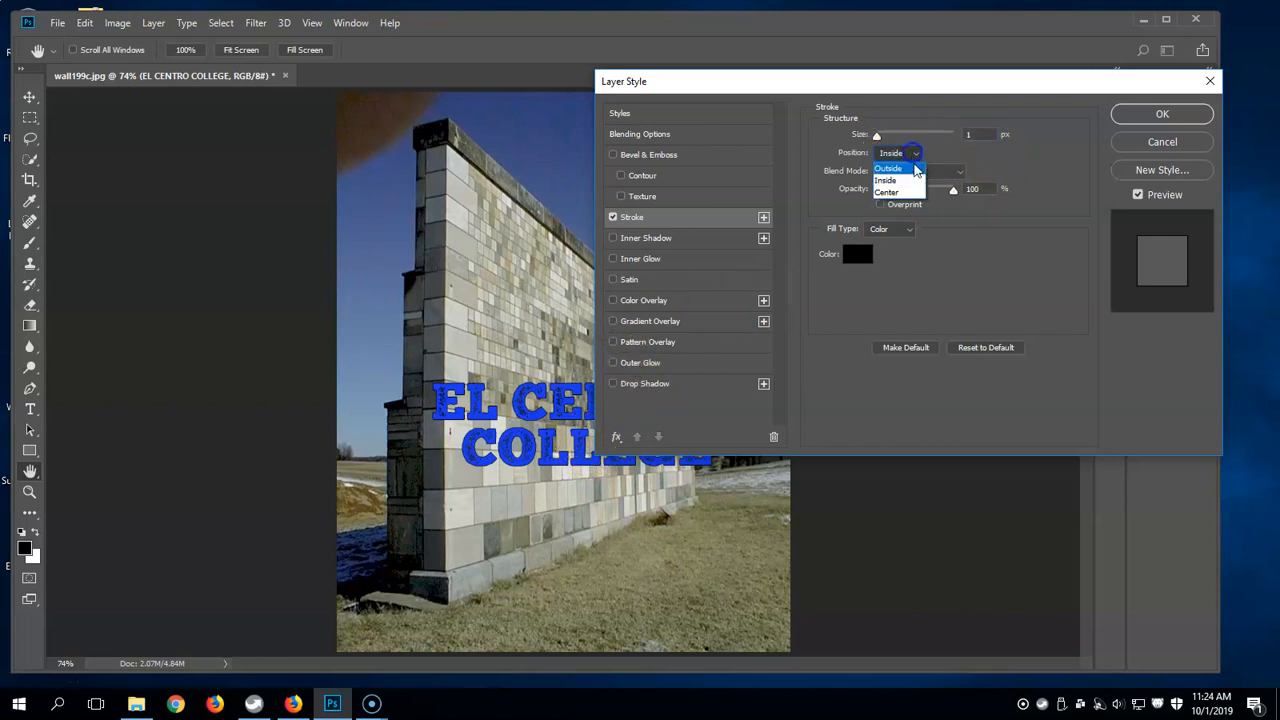
pyautogui.click(890, 169)
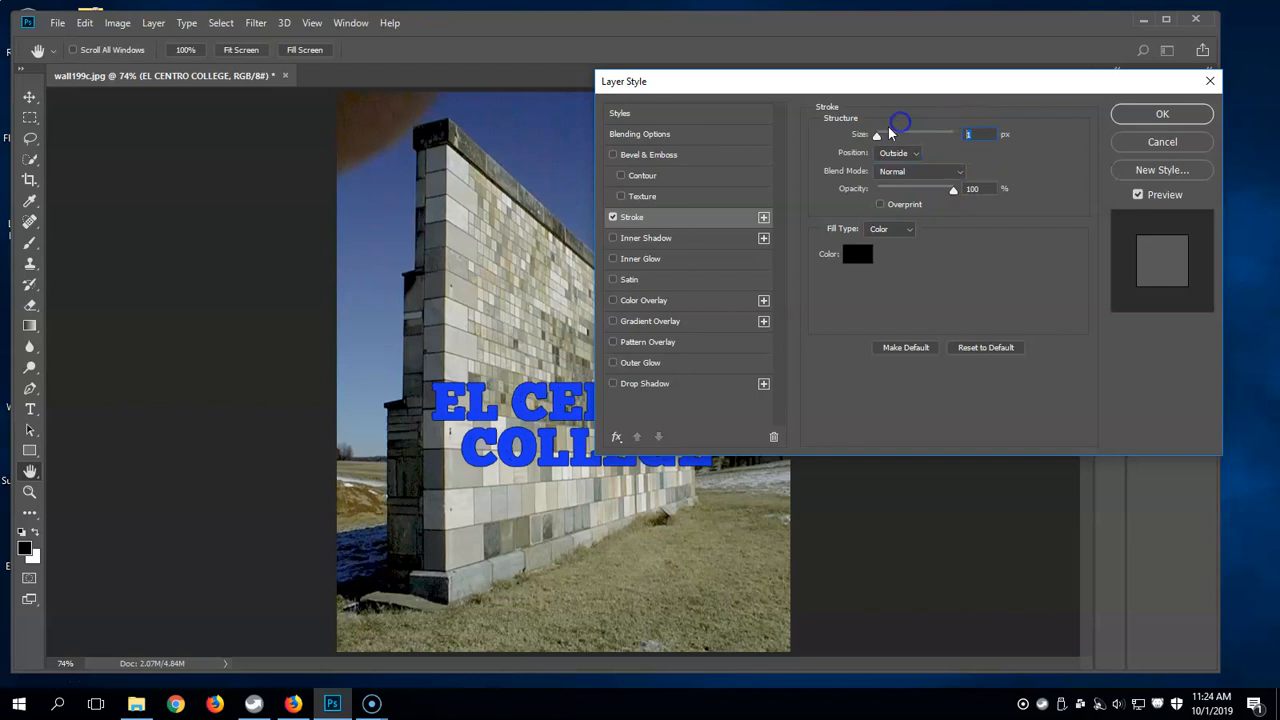
pyautogui.write('3')
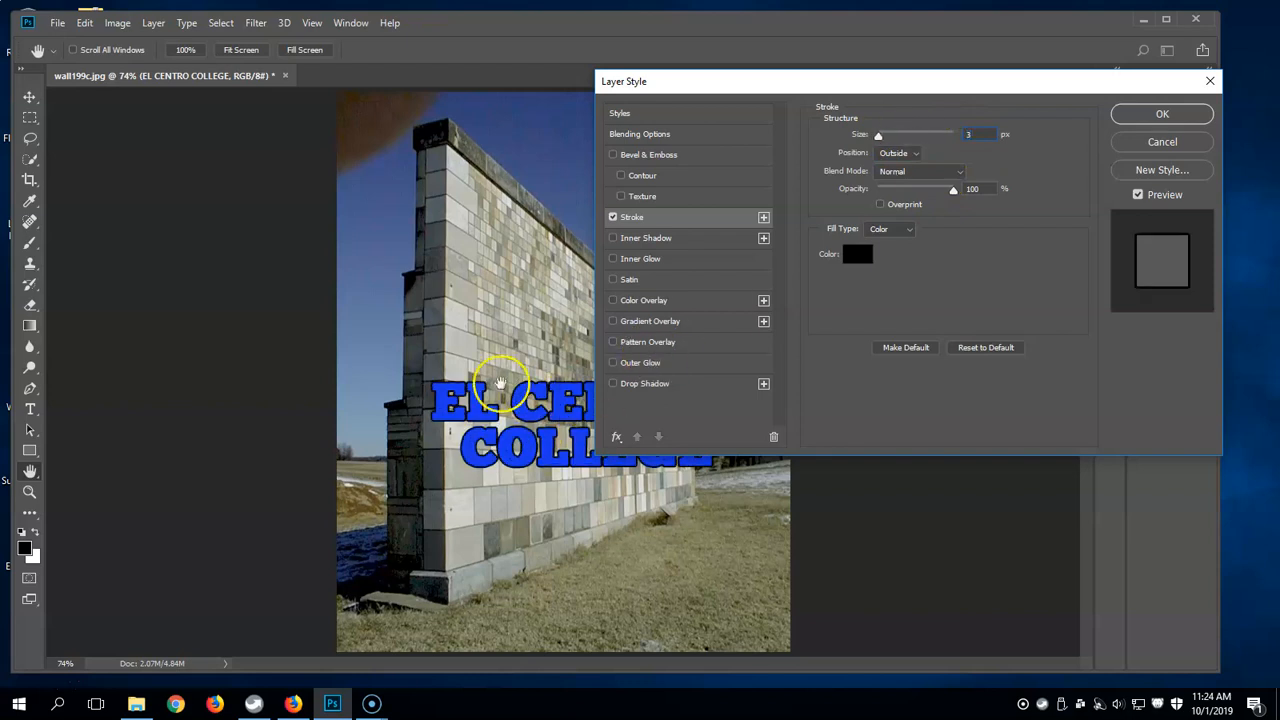
# Make the stroke white (ffffff), apply the layer style, and nudge the text slightly right and down on the wall.
pyautogui.click(858, 256)
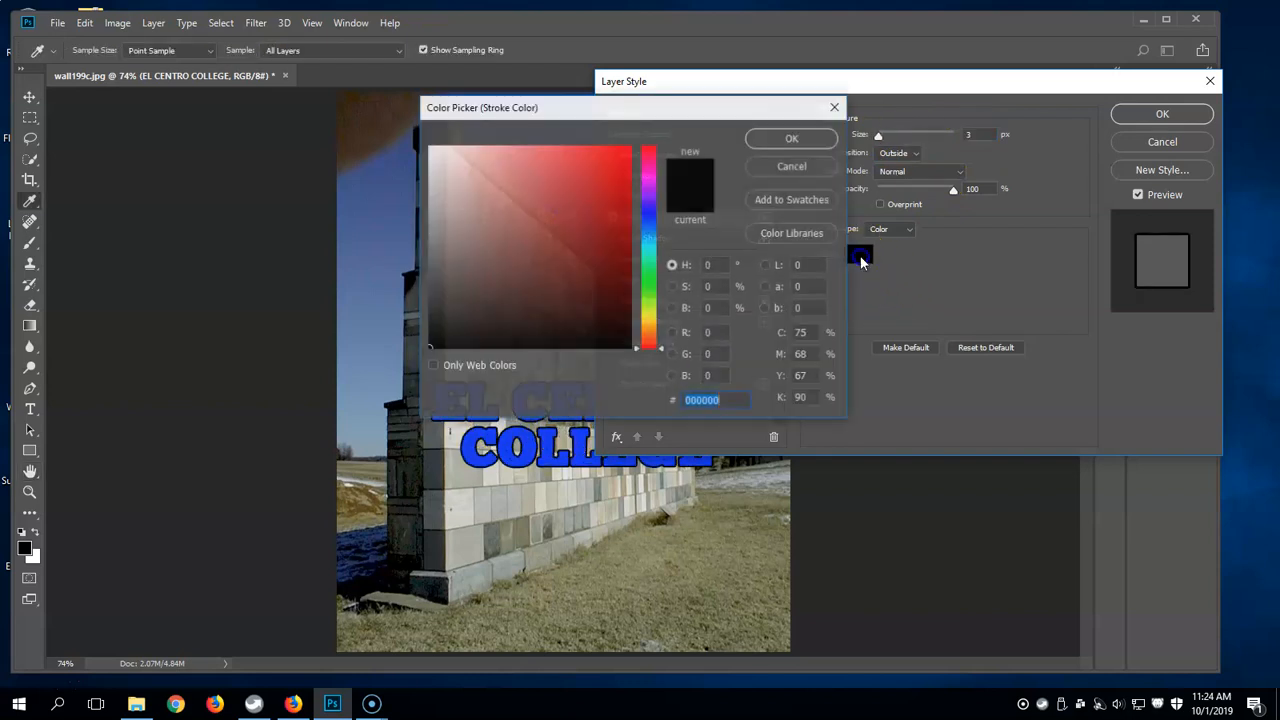
pyautogui.moveTo(508, 186); pyautogui.dragTo(317, 96)
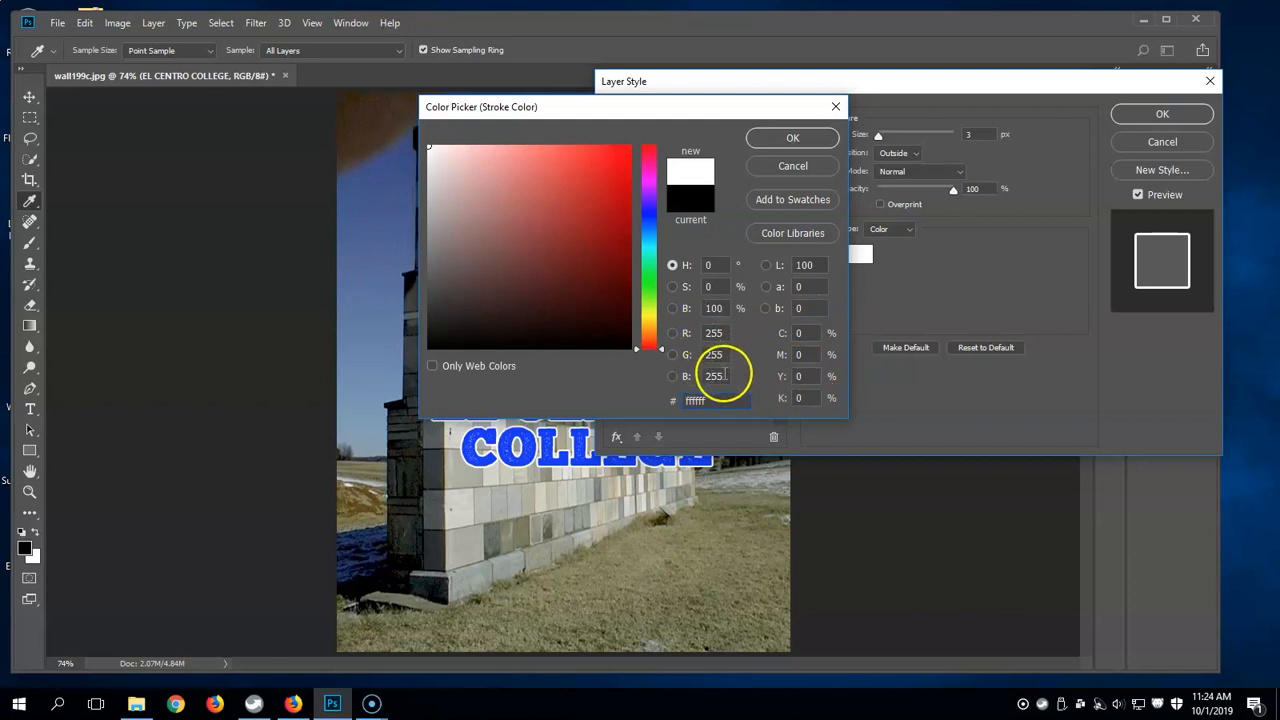
pyautogui.click(792, 137)
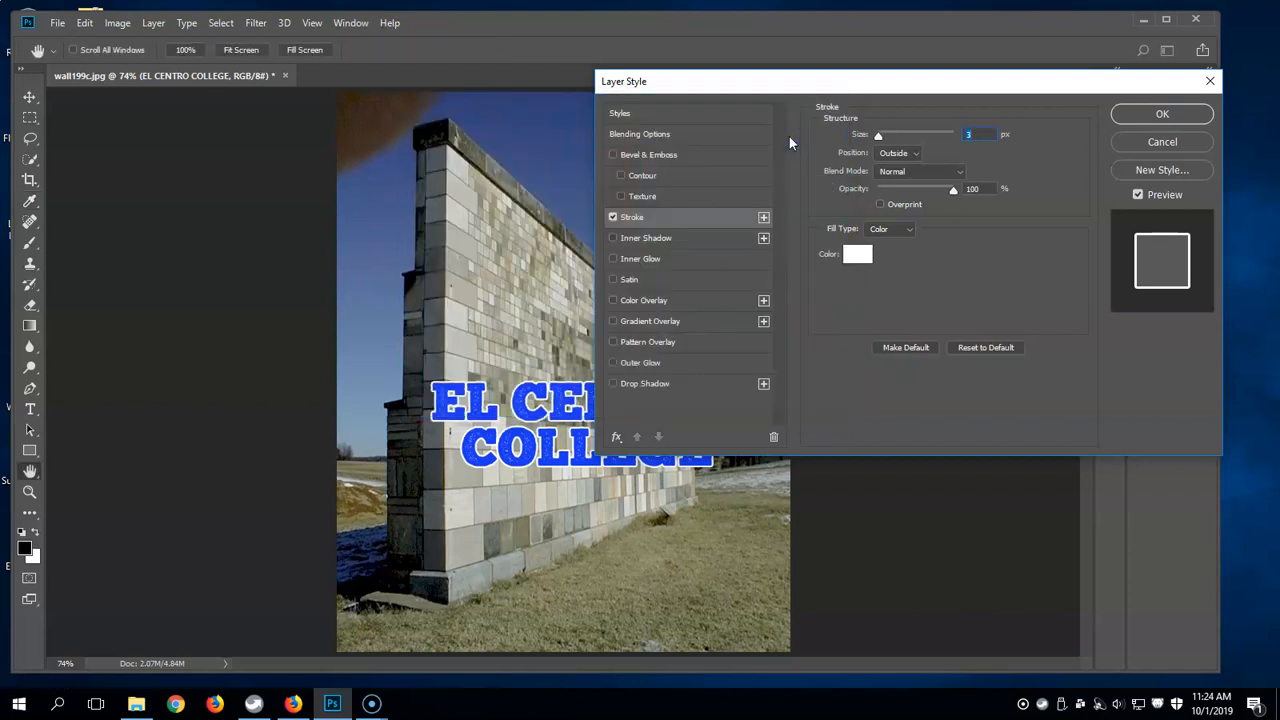
pyautogui.click(1162, 114)
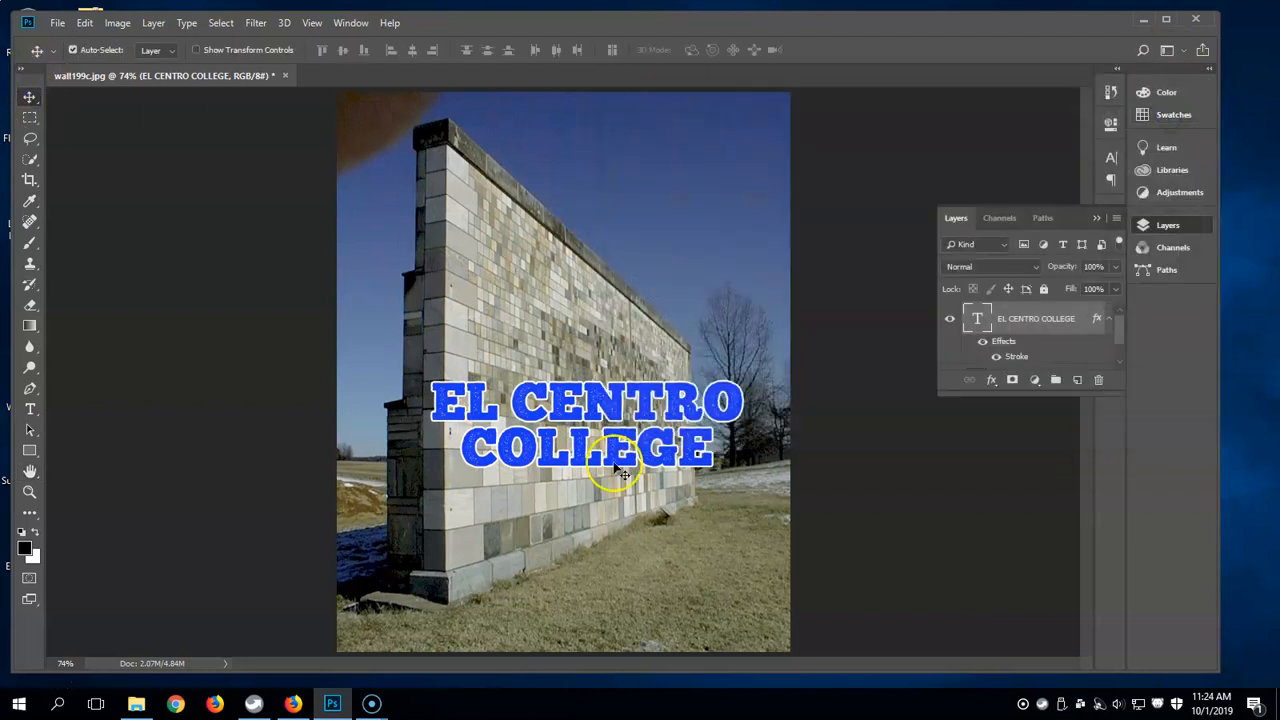
pyautogui.moveTo(664, 416); pyautogui.dragTo(676, 420)
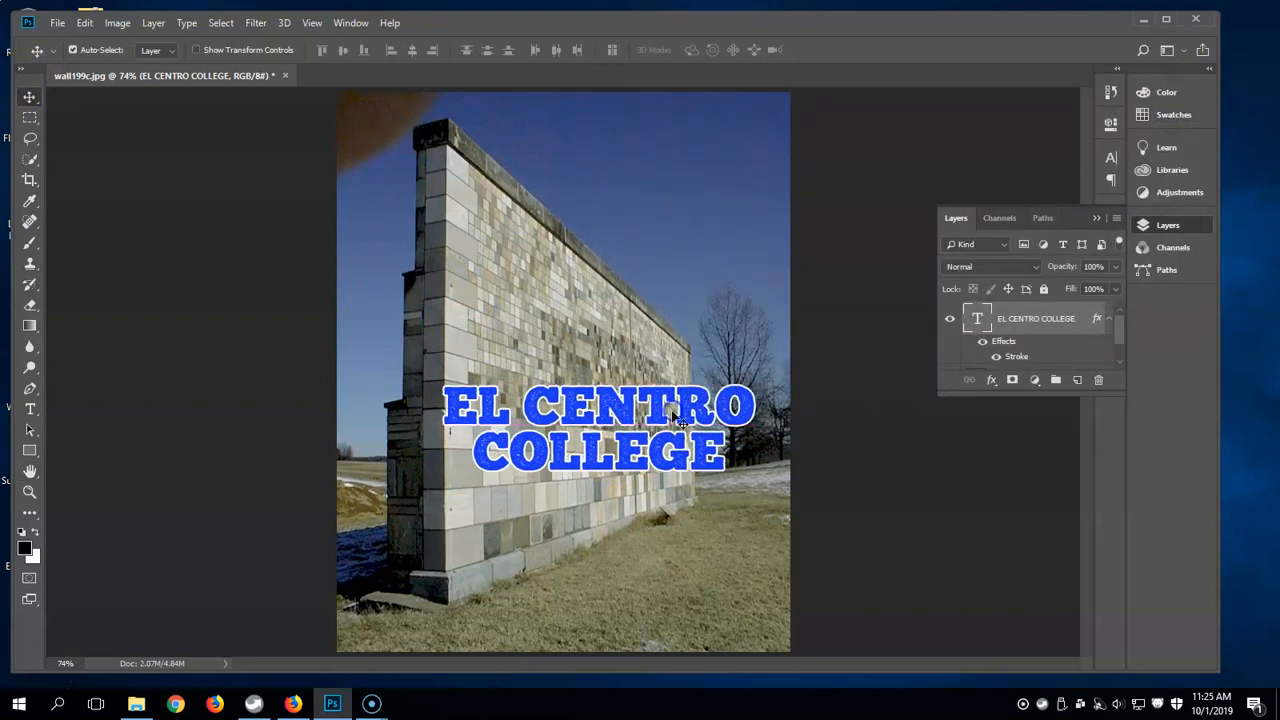
# Duplicate the EL CENTRO COLLEGE text layer within the same document and hide the original layer.
pyautogui.moveTo(1066, 397); pyautogui.dragTo(1069, 534)
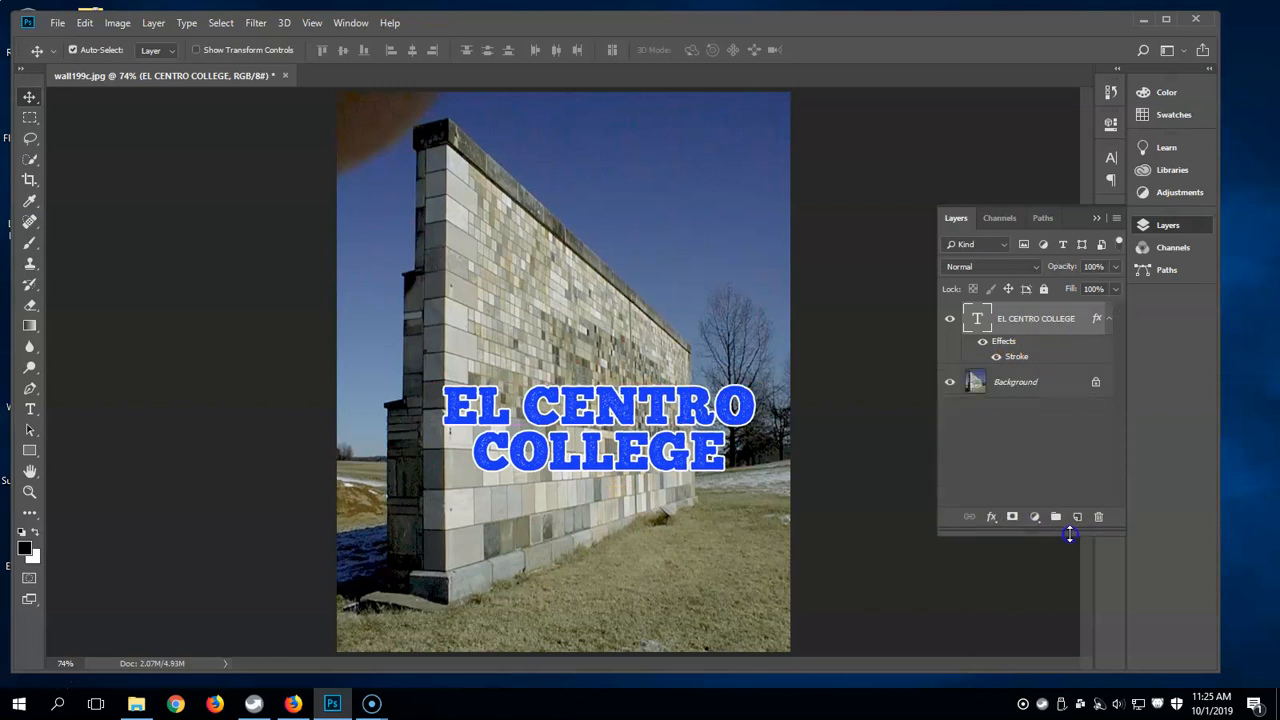
pyautogui.rightClick(1027, 320)
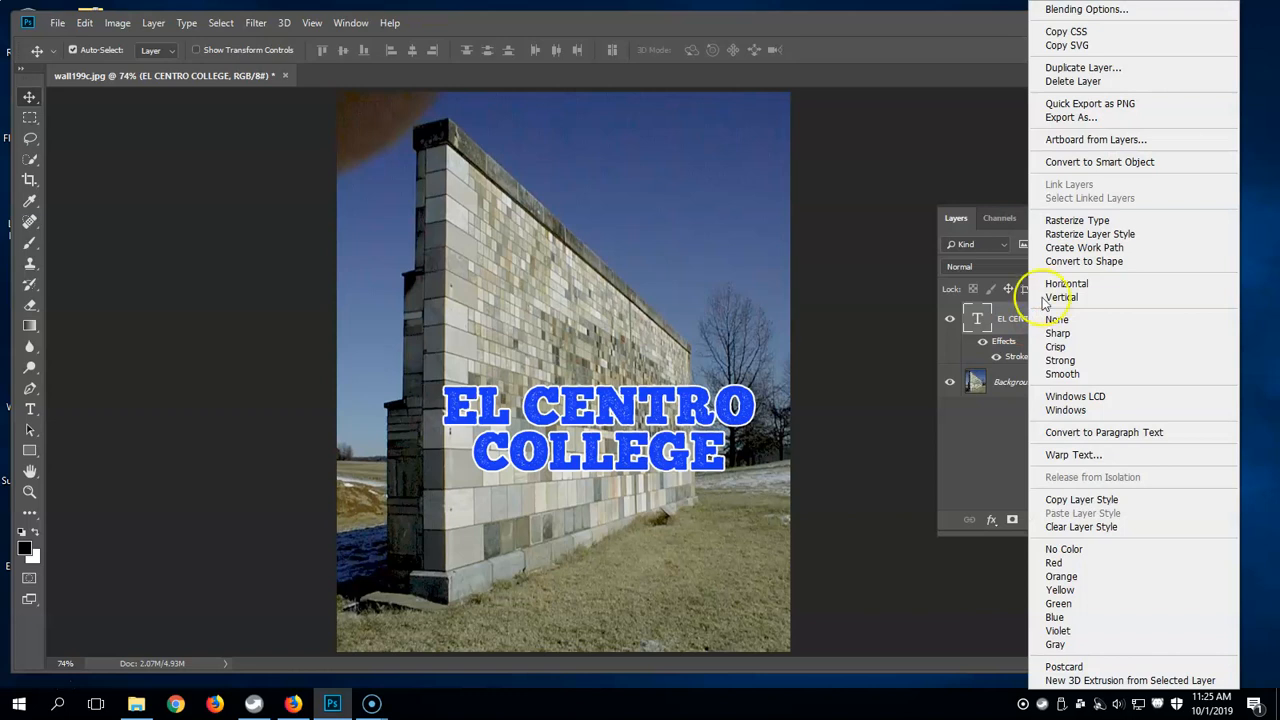
pyautogui.click(1083, 67)
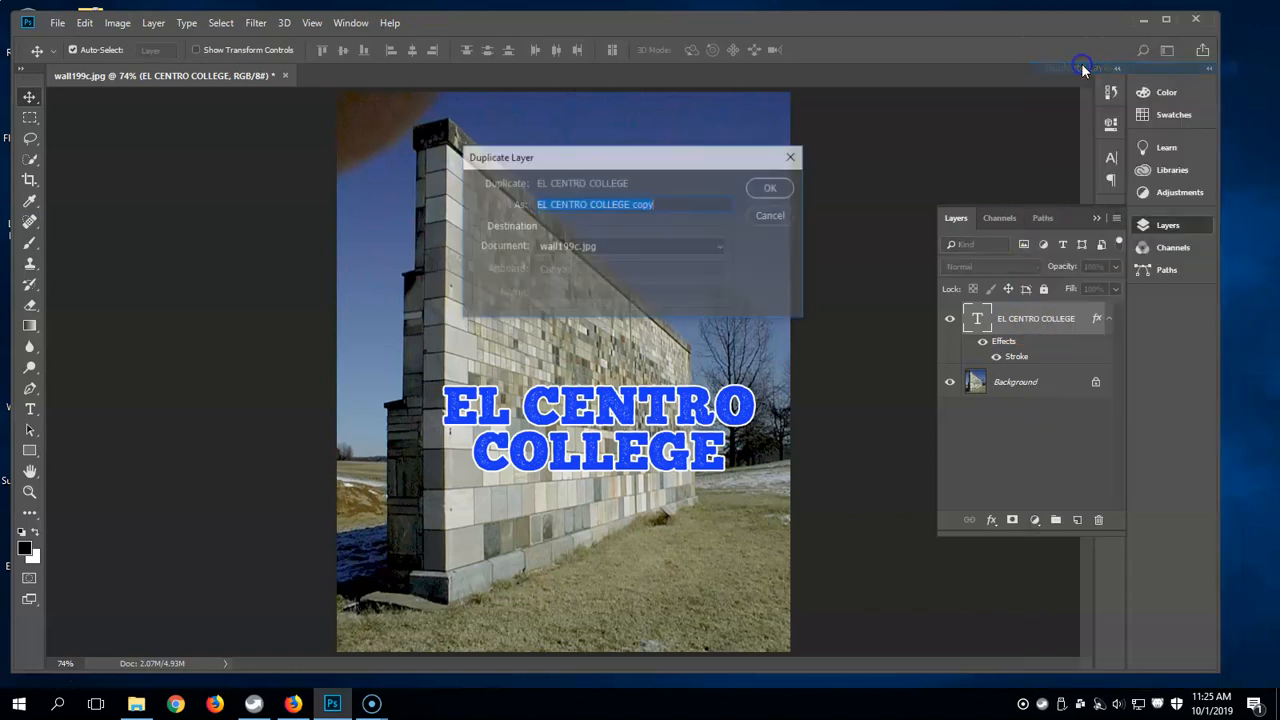
pyautogui.click(768, 188)
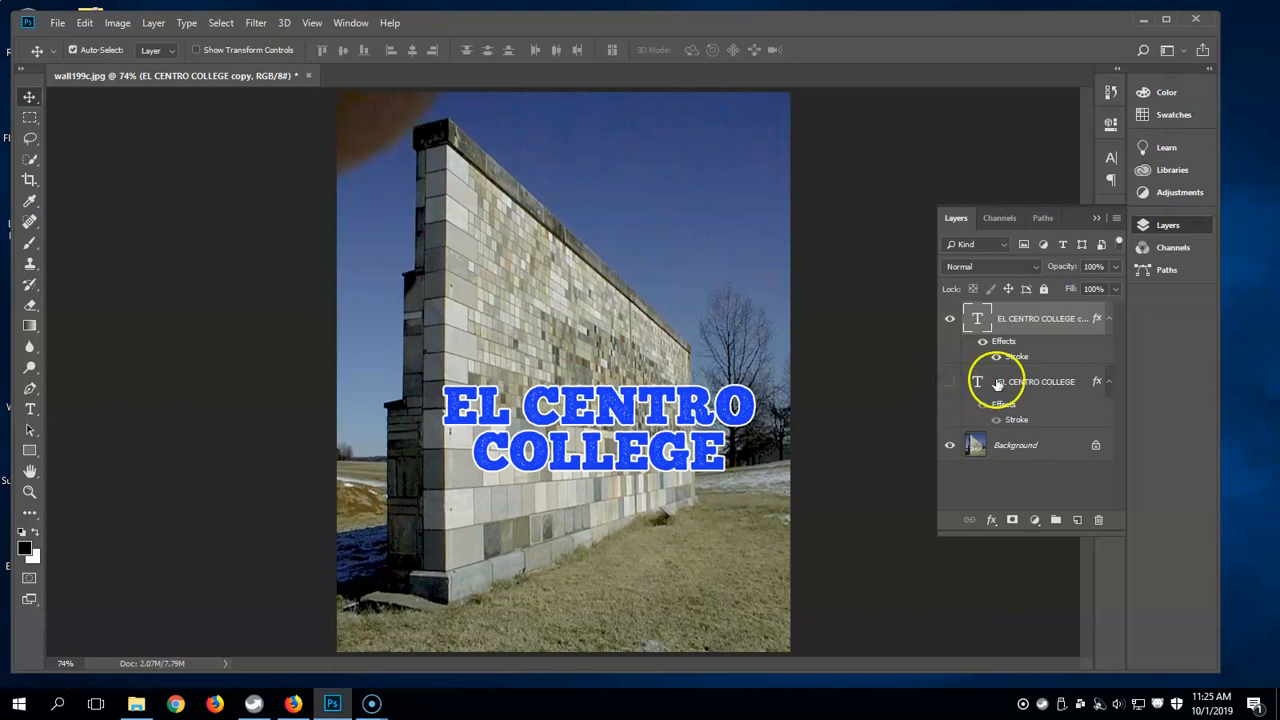
# Convert the duplicate EL CENTRO COLLEGE text layer to a smart object.
pyautogui.rightClick(1041, 319)
pyautogui.rightClick(1047, 318)
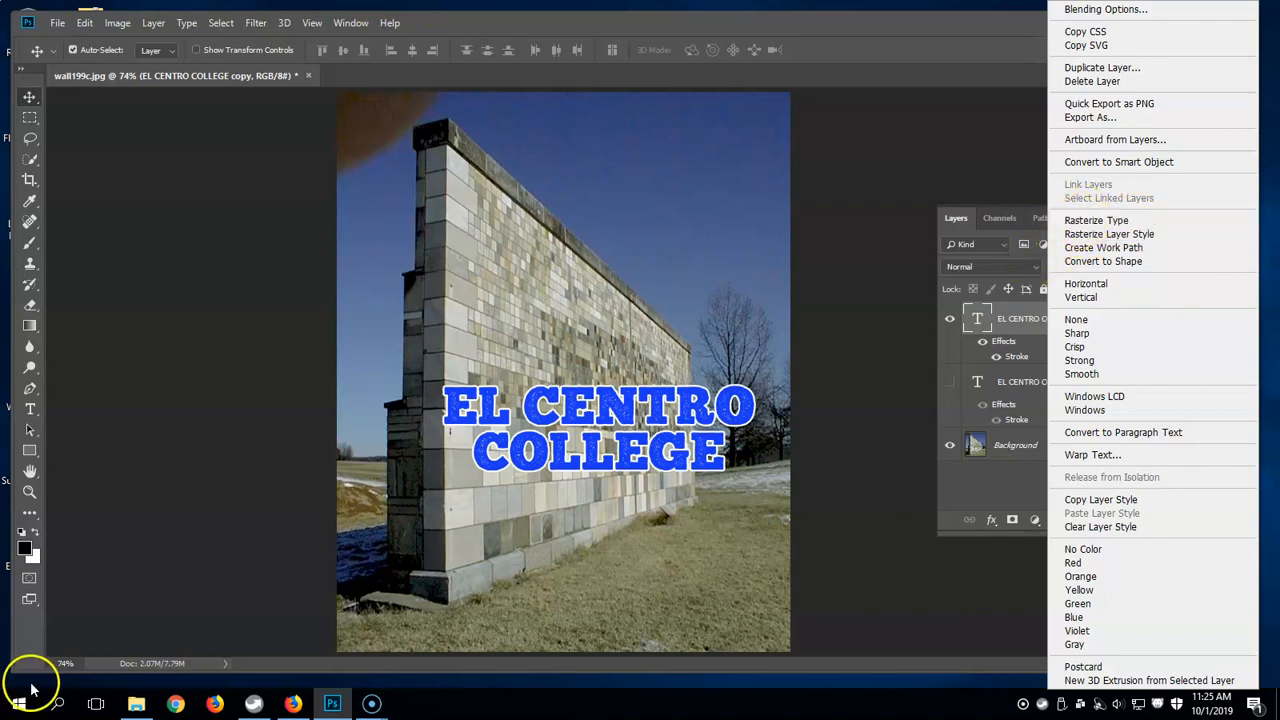
pyautogui.click(1053, 320)
pyautogui.rightClick(1055, 321)
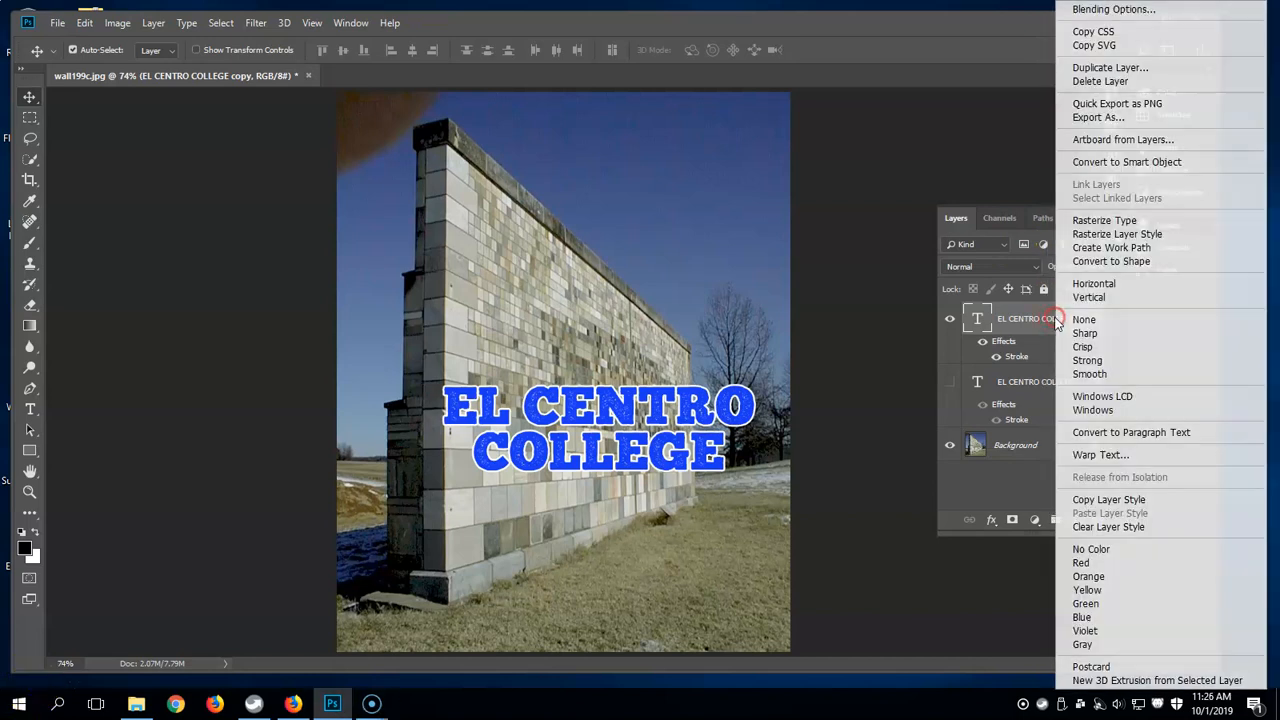
pyautogui.click(1176, 163)
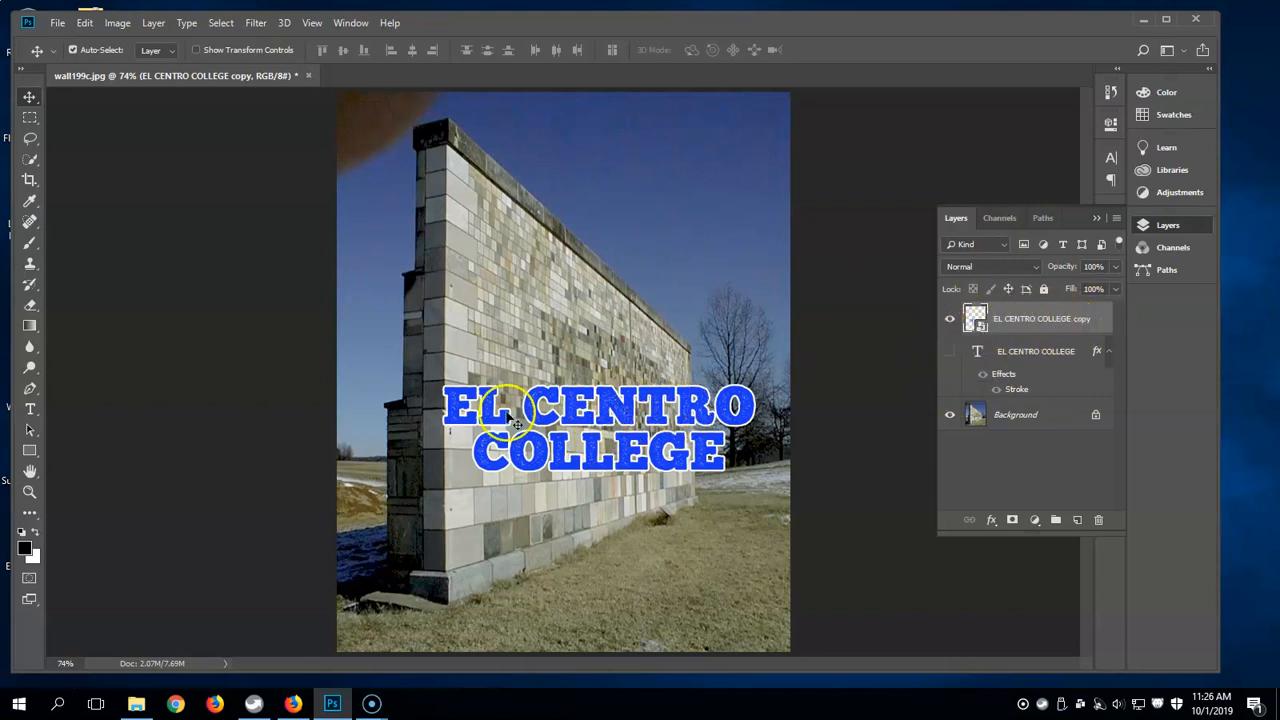
pyautogui.click(620, 425)
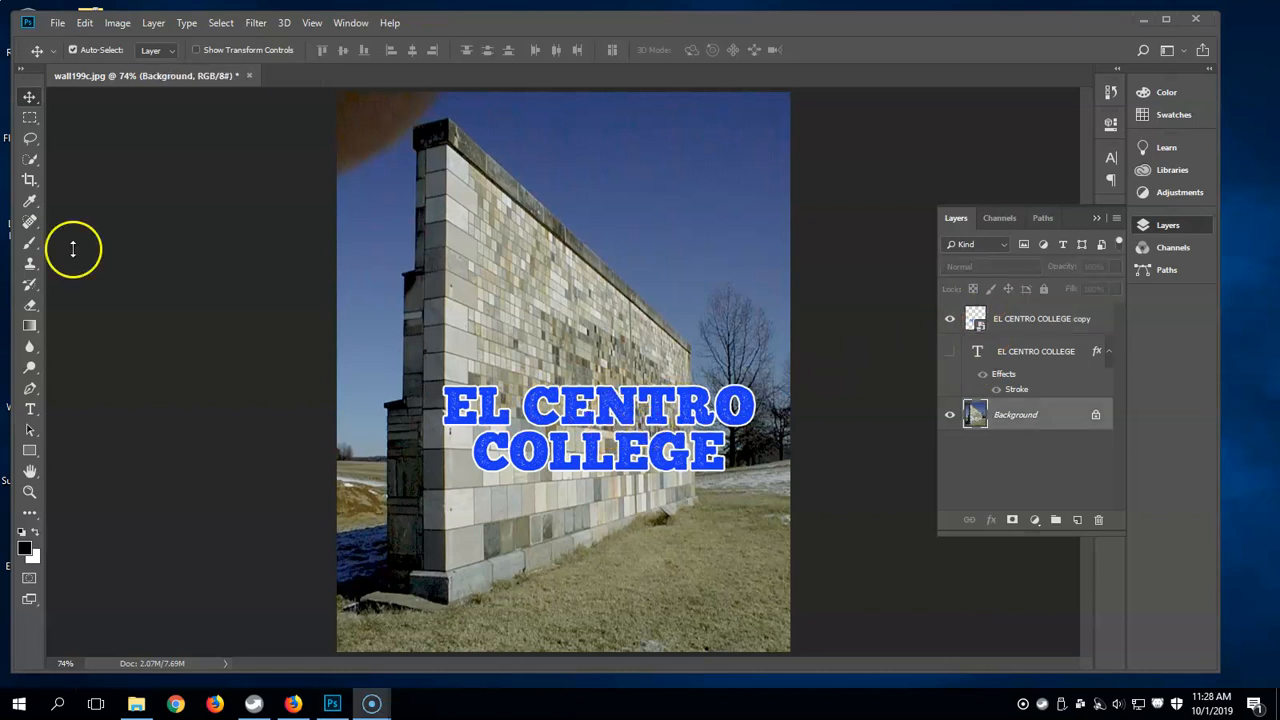
# Select a rectangular area around the lettering on the EL CENTRO COLLEGE copy layer and copy it to the clipboard.
pyautogui.click(1027, 320)
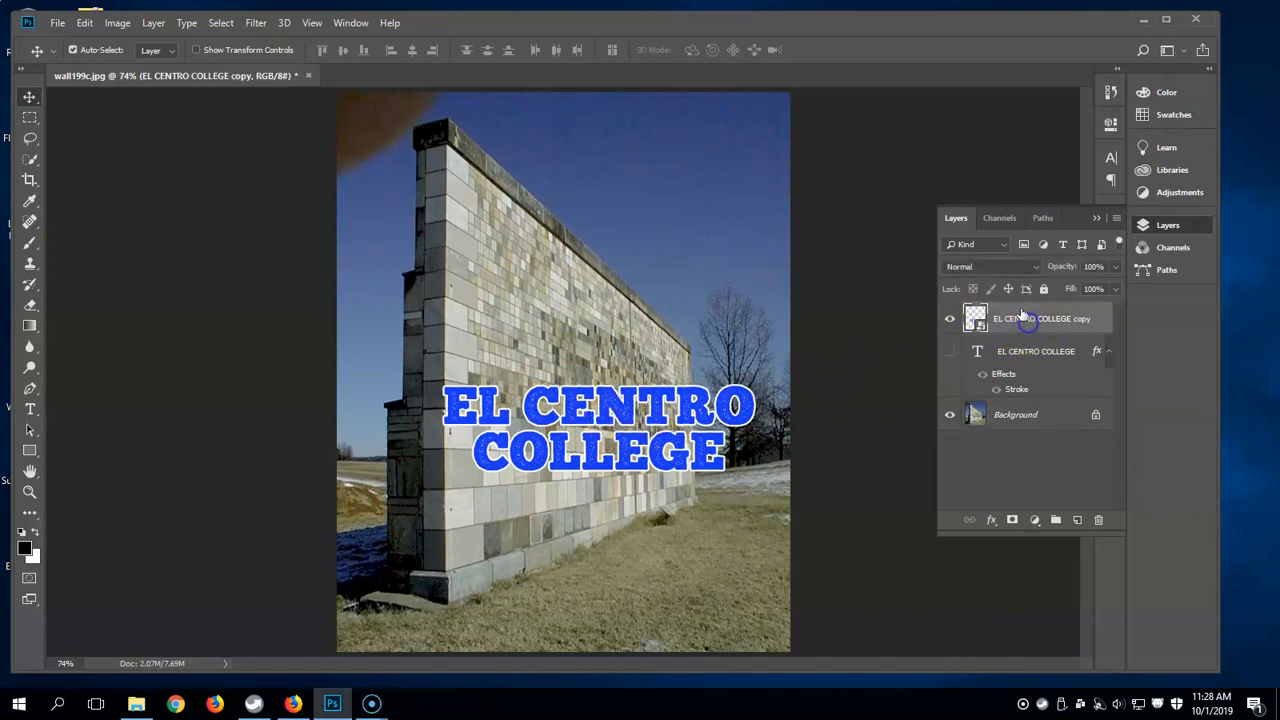
pyautogui.click(30, 118)
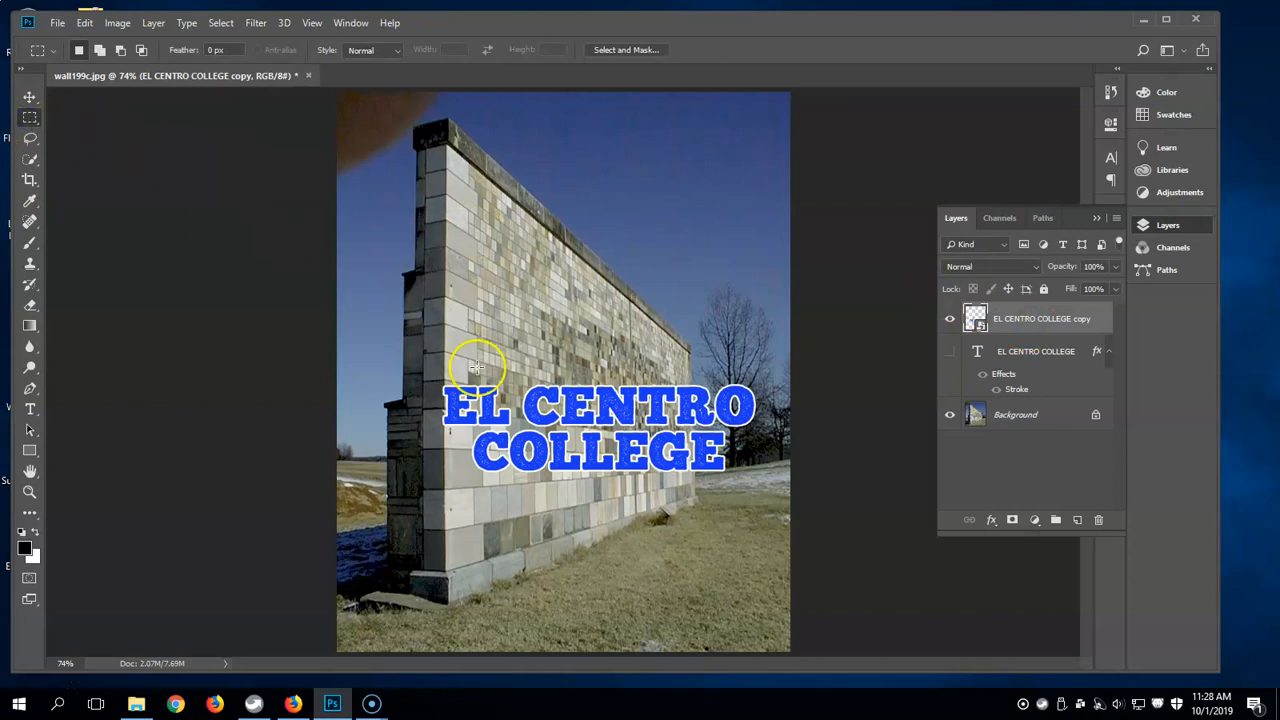
pyautogui.moveTo(411, 337); pyautogui.dragTo(778, 509)
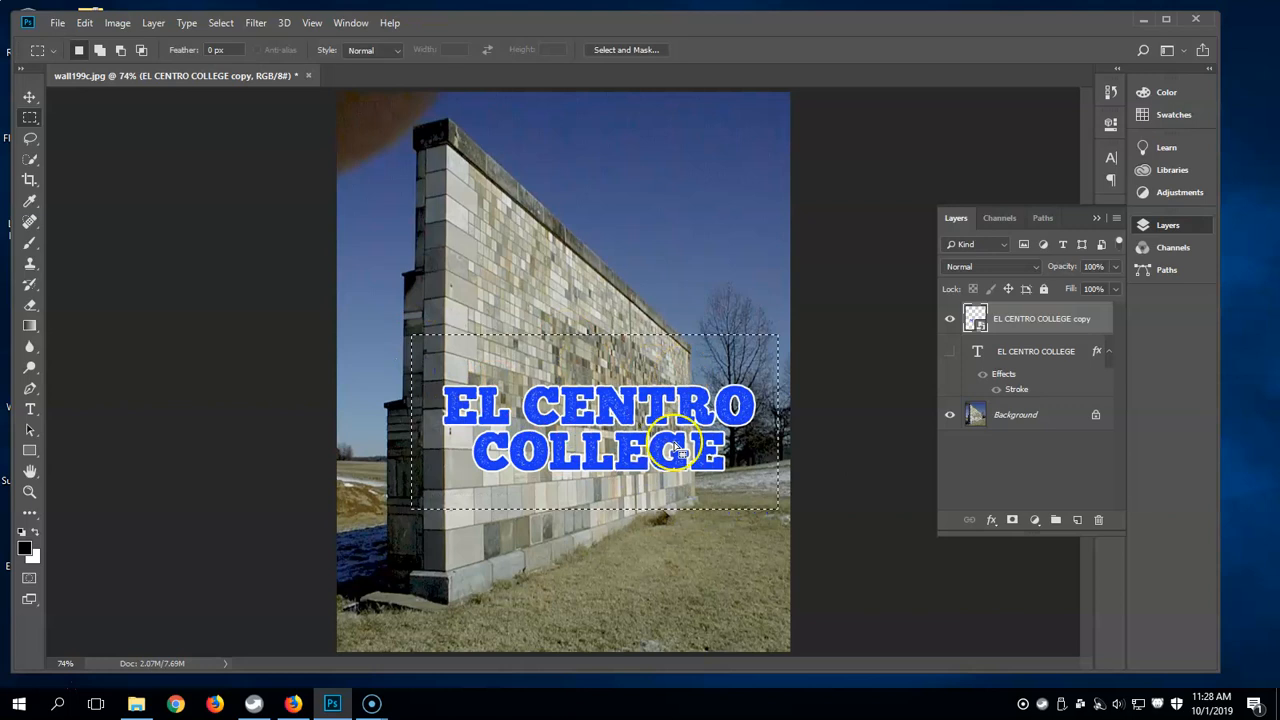
pyautogui.click(87, 22)
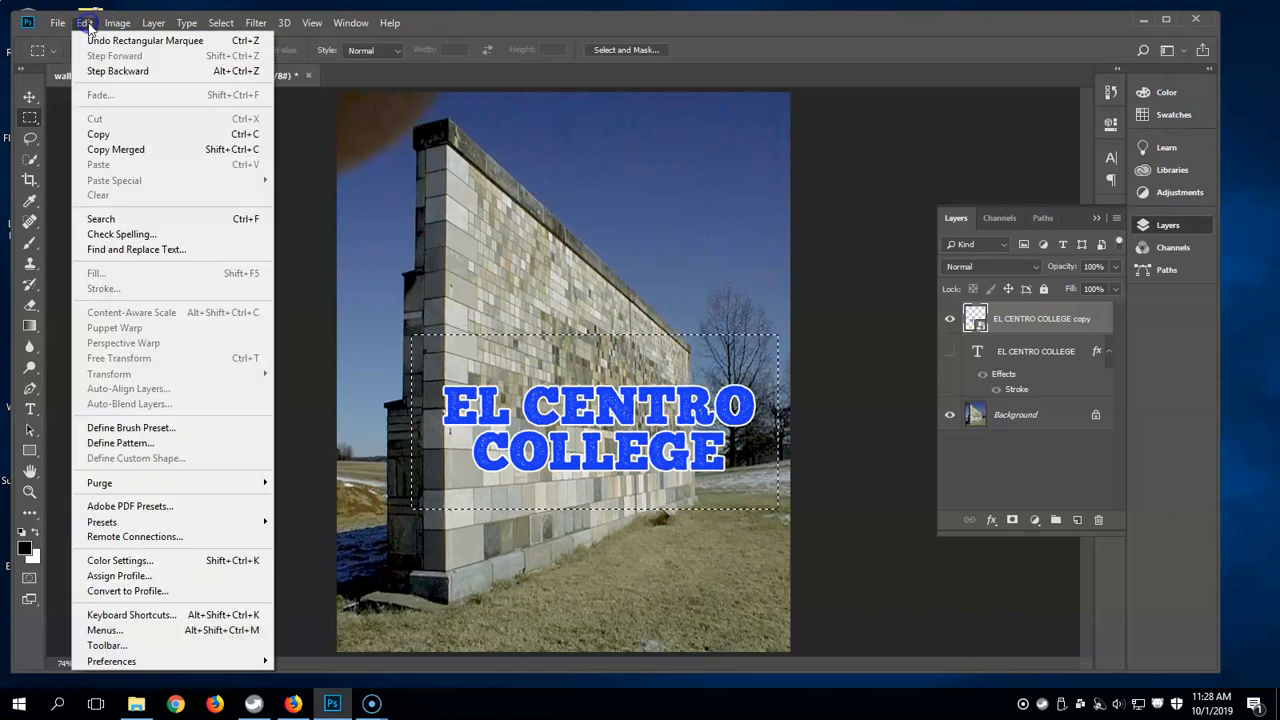
pyautogui.click(123, 136)
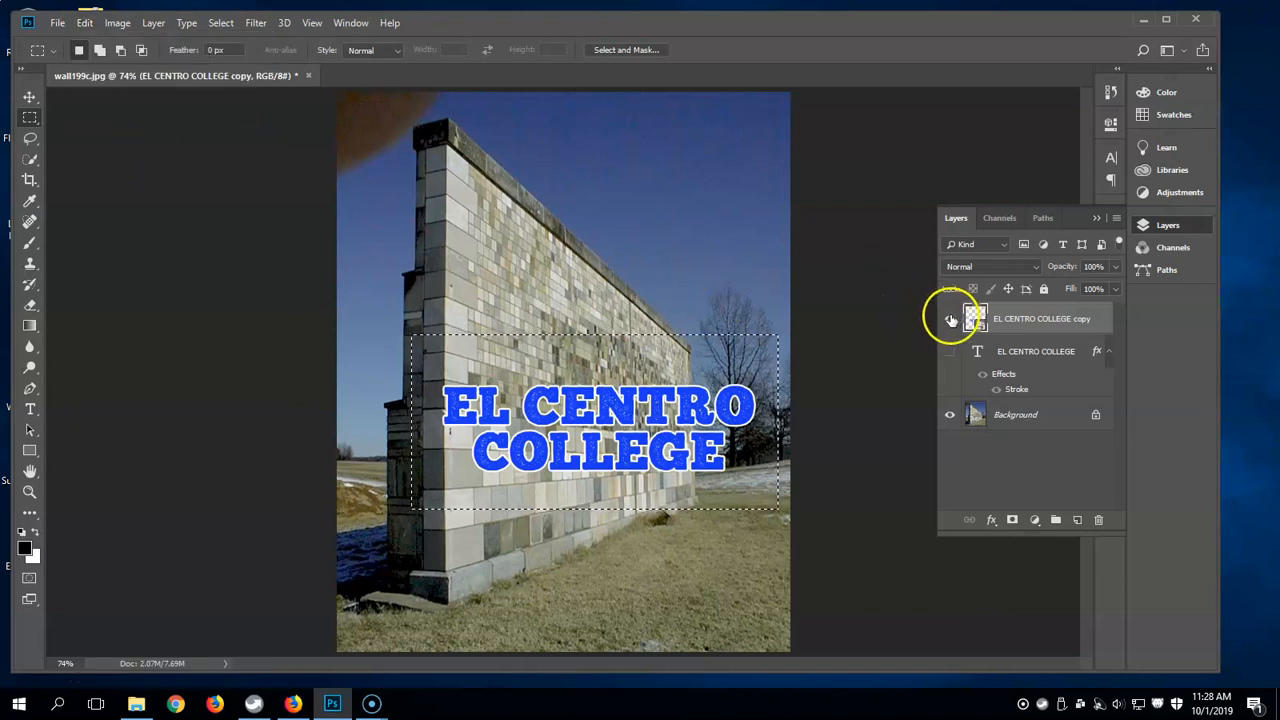
# Hide the EL CENTRO COLLEGE copy layer, make the Background layer active, and deselect the marquee.
pyautogui.click(949, 318)
pyautogui.click(1012, 414)
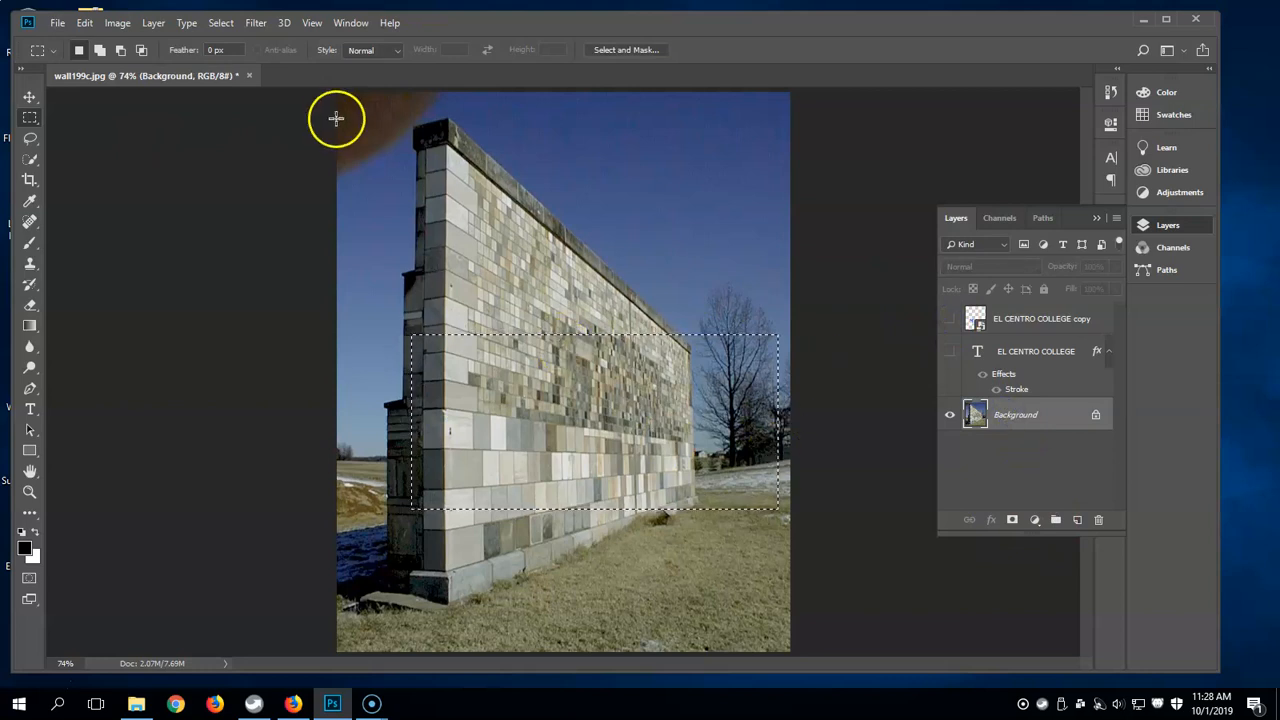
pyautogui.click(222, 24)
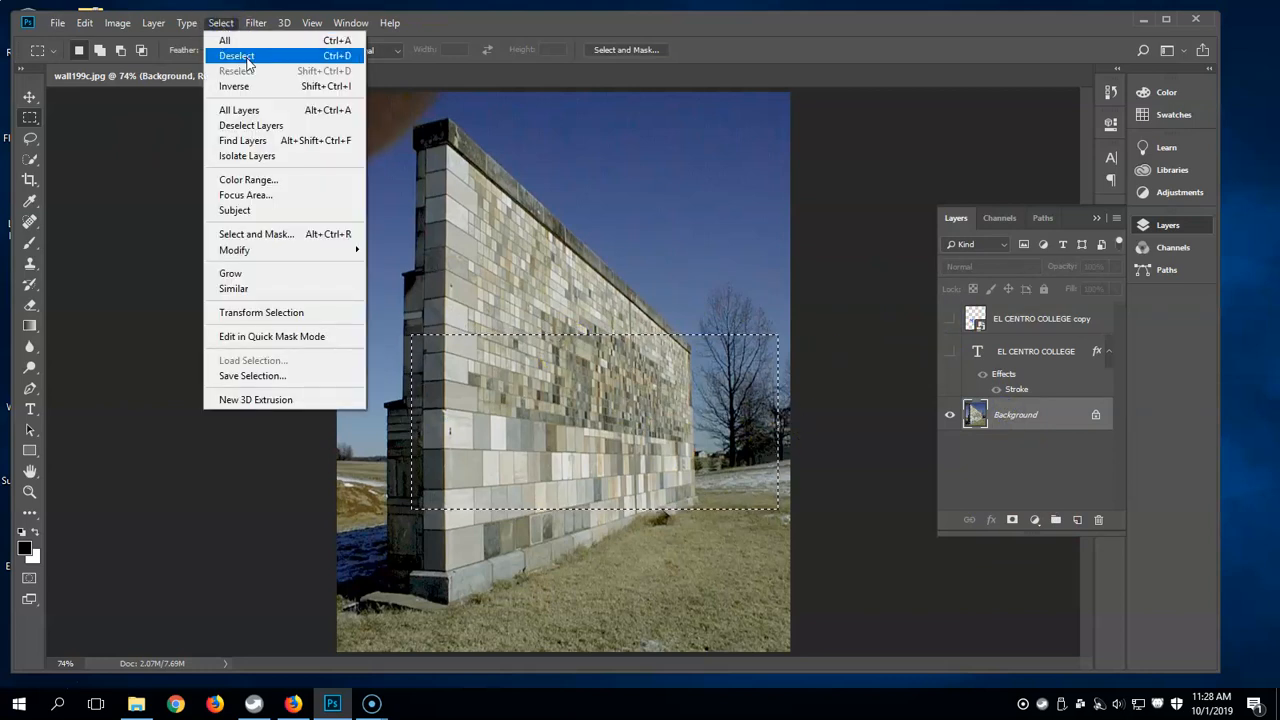
pyautogui.click(237, 56)
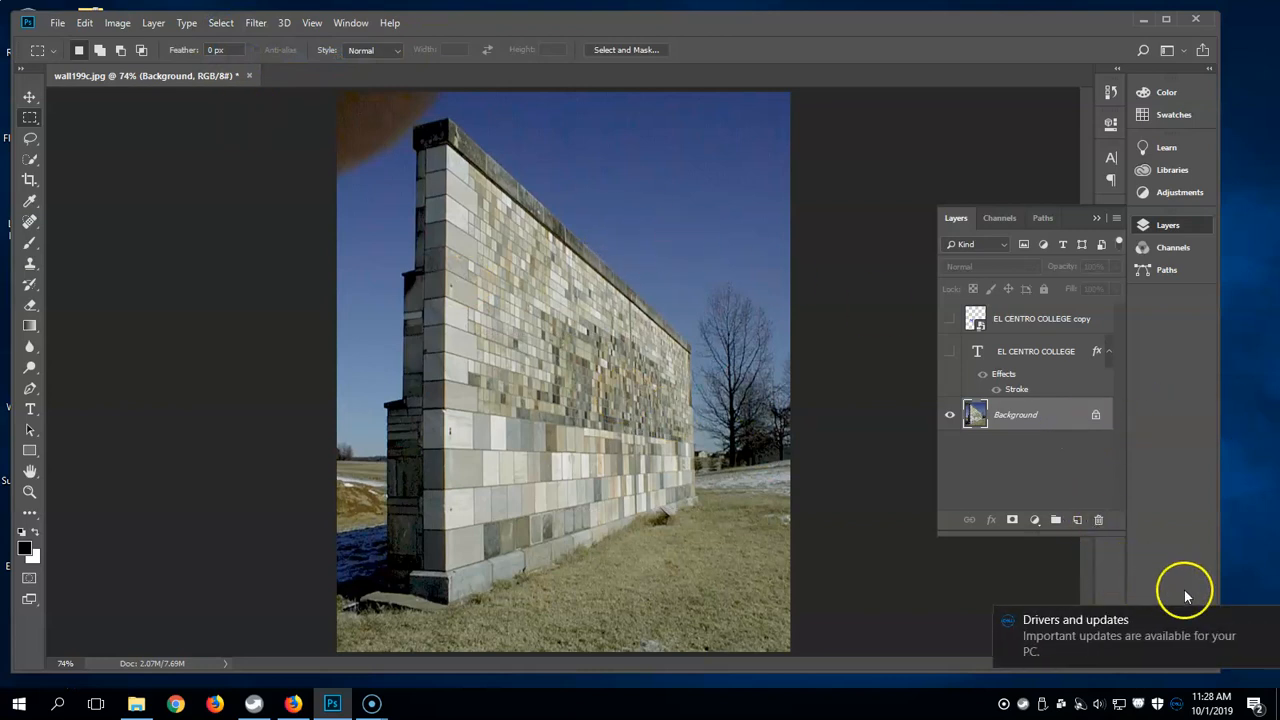
# Define a Vanishing Point perspective plane on the wall's long stone face and align its lower corners with the wall's base.
pyautogui.click(1266, 622)
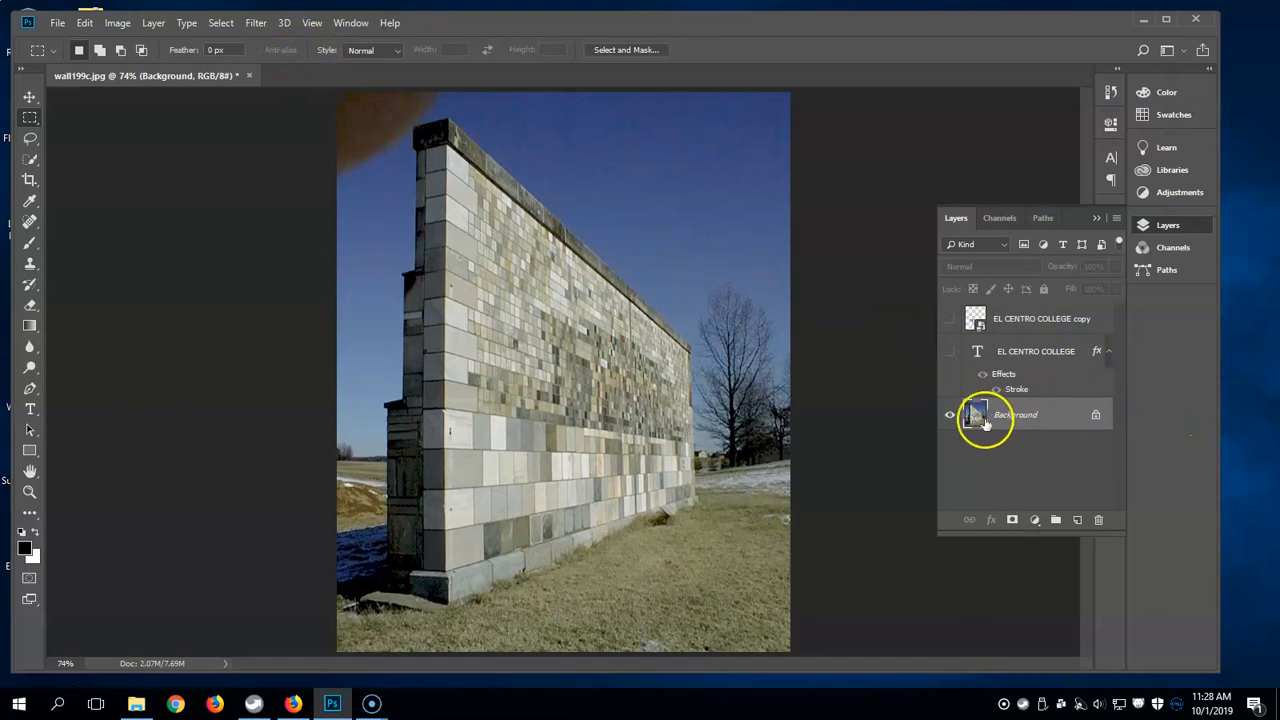
pyautogui.click(256, 22)
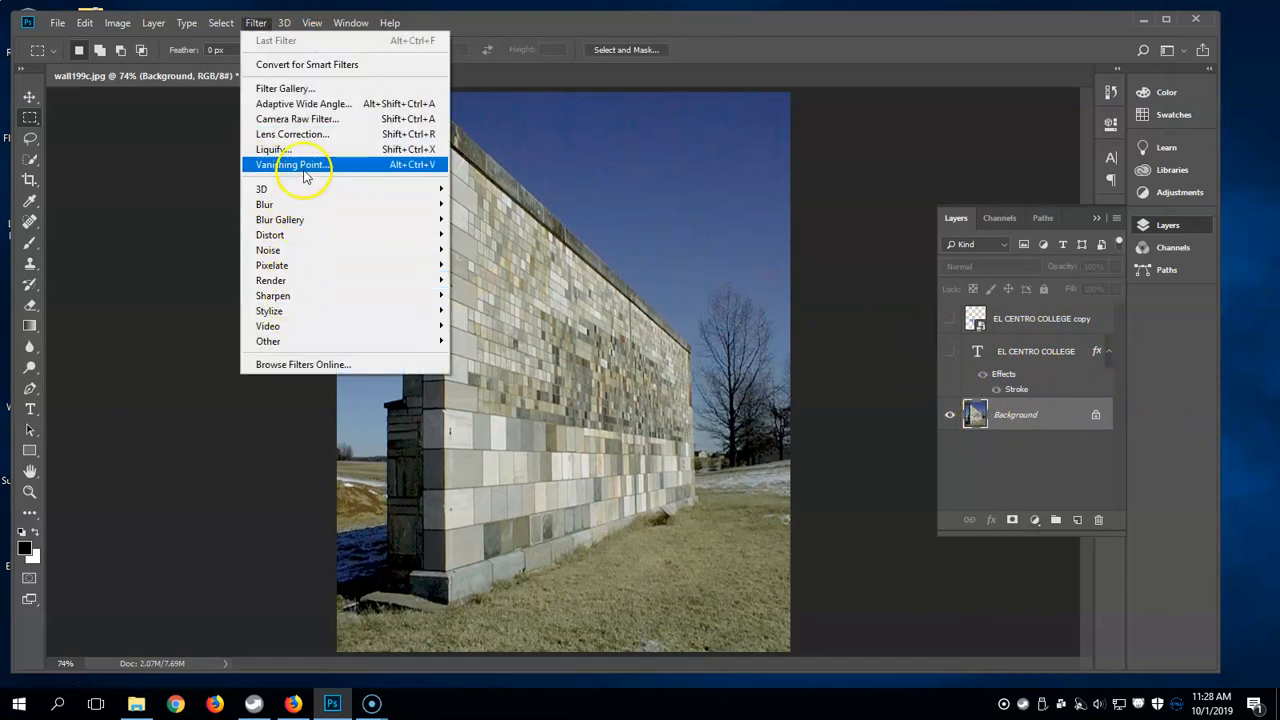
pyautogui.click(306, 168)
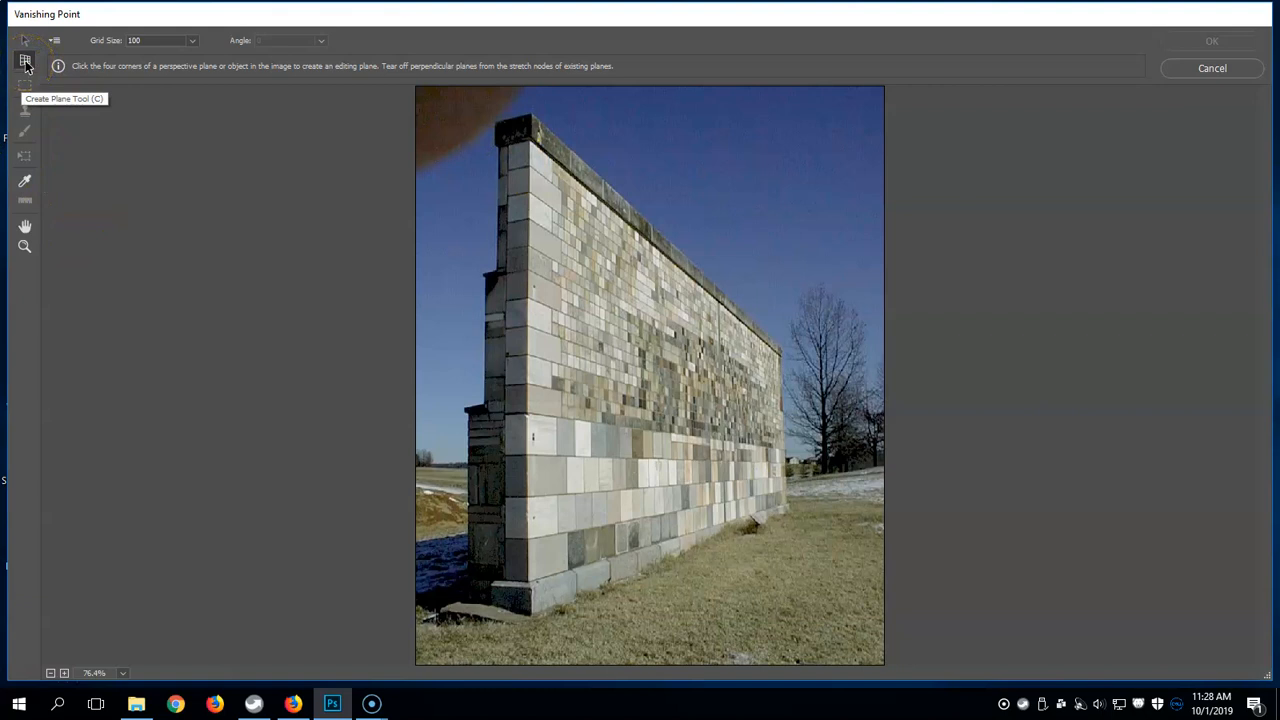
pyautogui.click(529, 143)
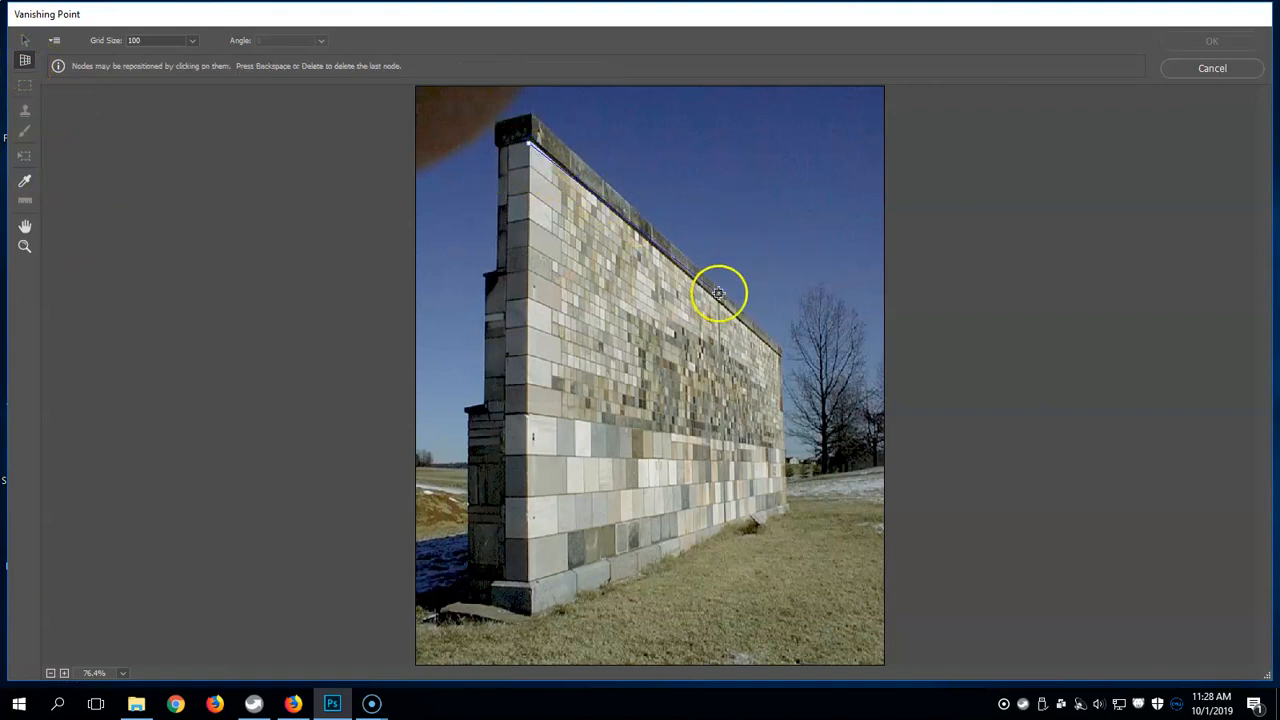
pyautogui.click(783, 360)
pyautogui.click(801, 501)
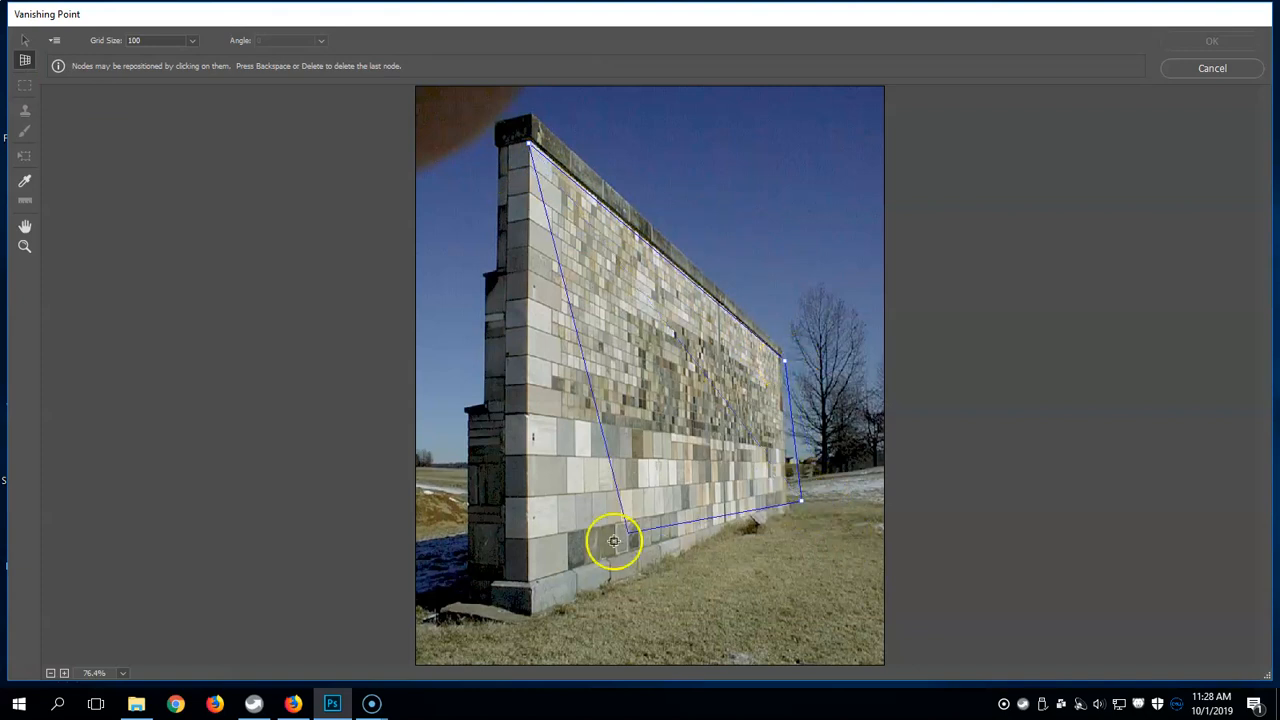
pyautogui.click(530, 618)
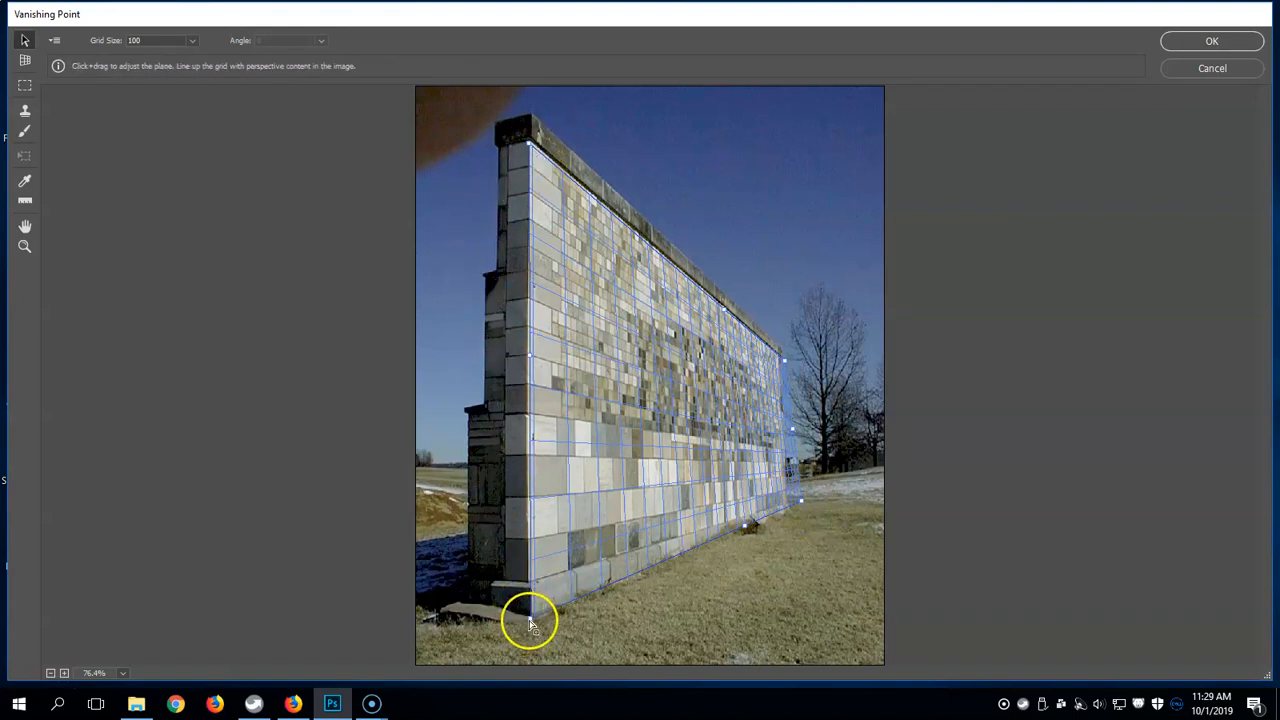
pyautogui.moveTo(531, 624); pyautogui.dragTo(534, 612)
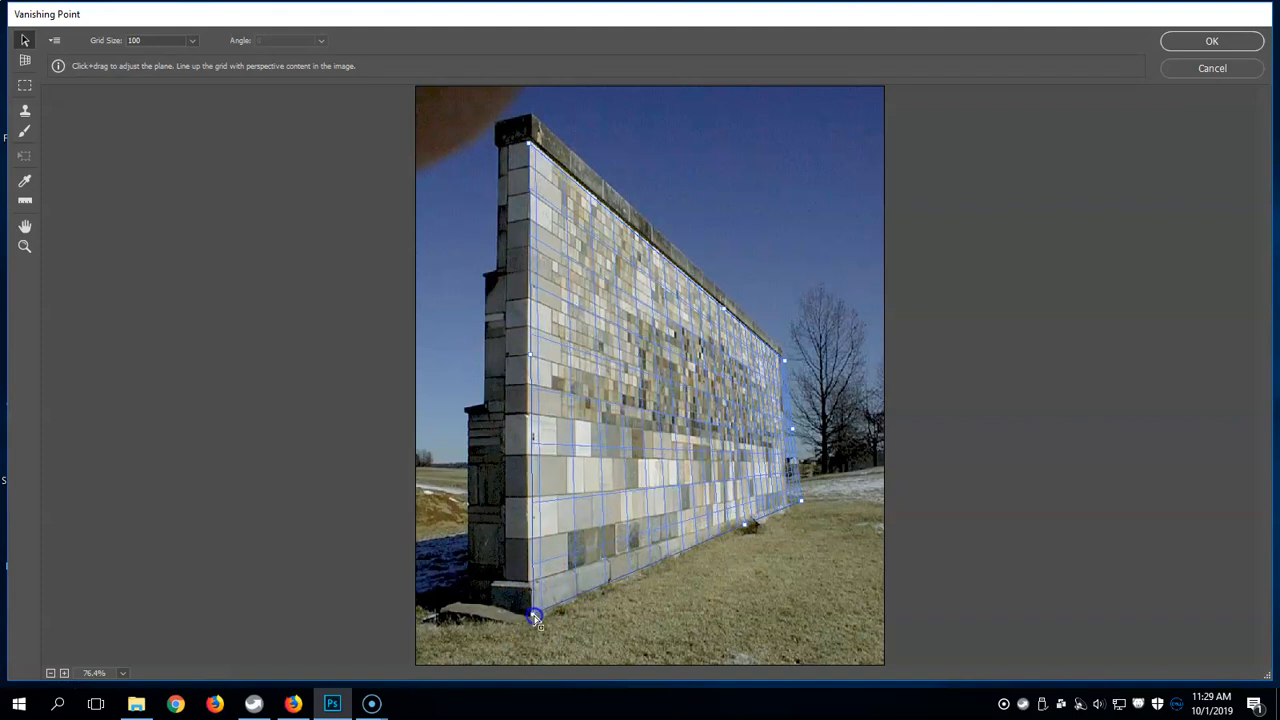
pyautogui.moveTo(806, 508)
pyautogui.mouseDown()
pyautogui.moveTo(766, 504)
pyautogui.moveTo(790, 512)
pyautogui.mouseUp()
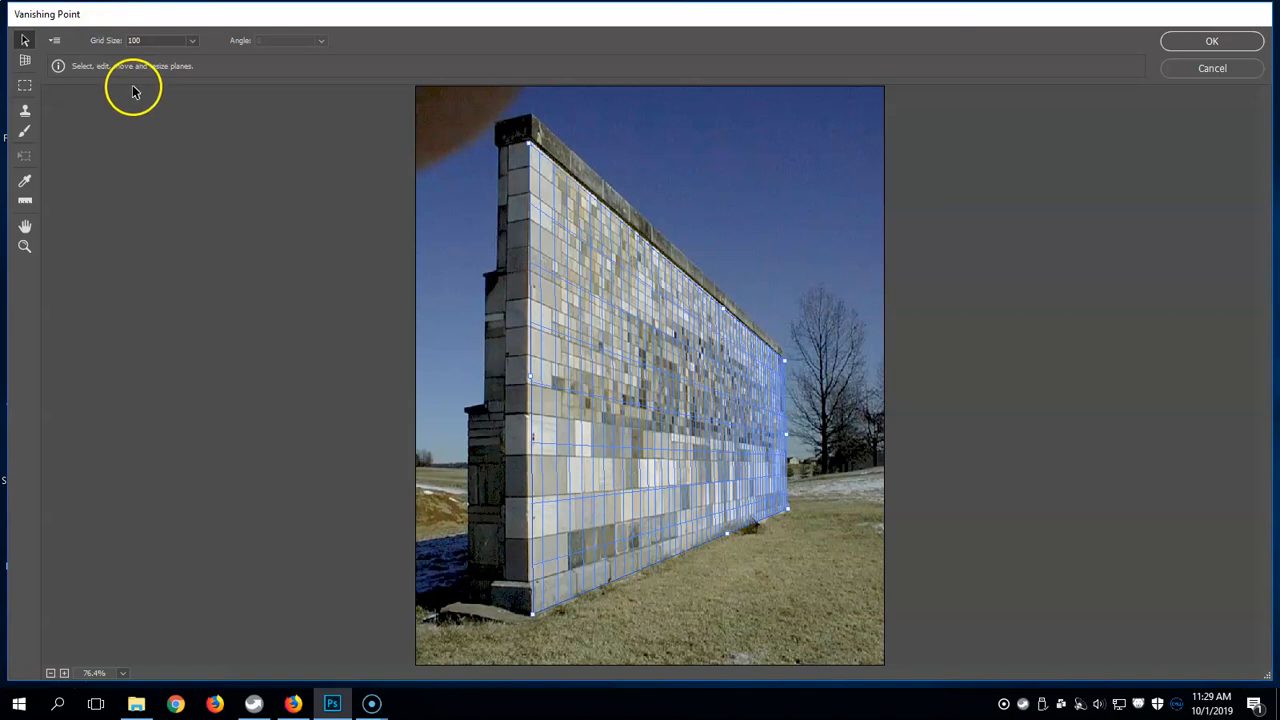
# Paste the copied EL CENTRO COLLEGE lettering into Vanishing Point and move it onto the wall's perspective plane.
pyautogui.hotkey('ctrl', 'v')
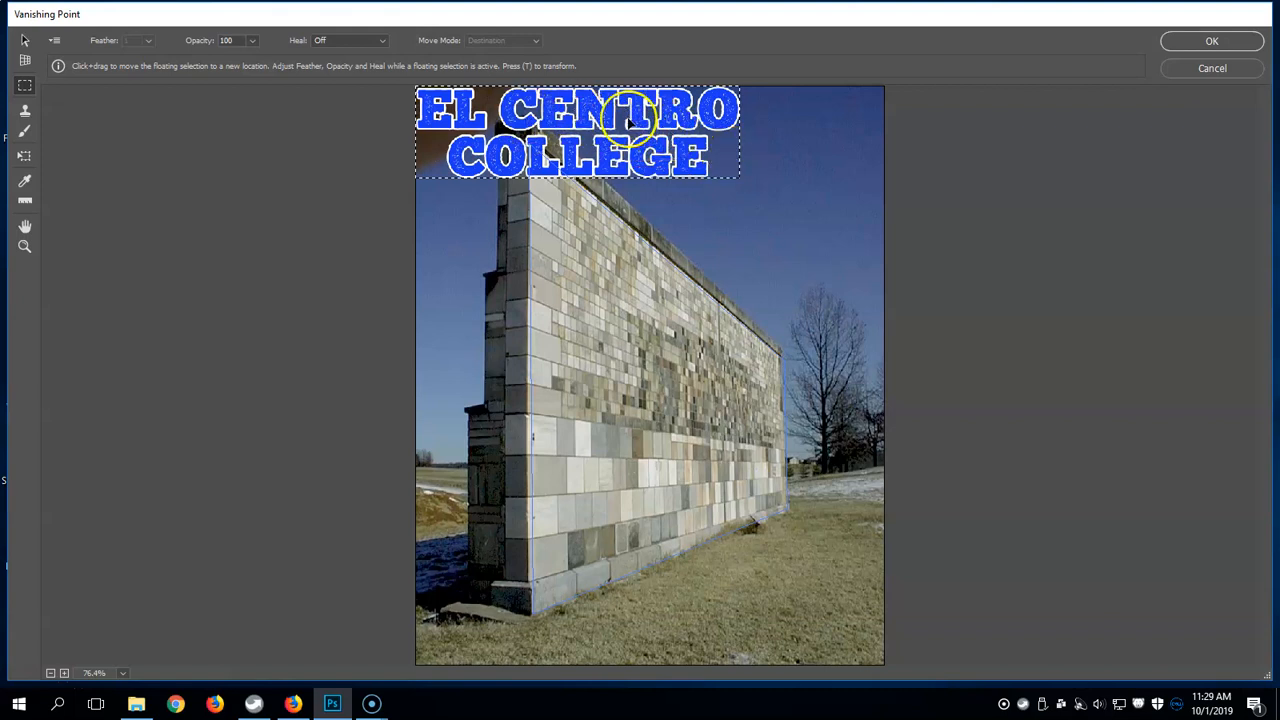
pyautogui.moveTo(617, 120); pyautogui.dragTo(740, 403)
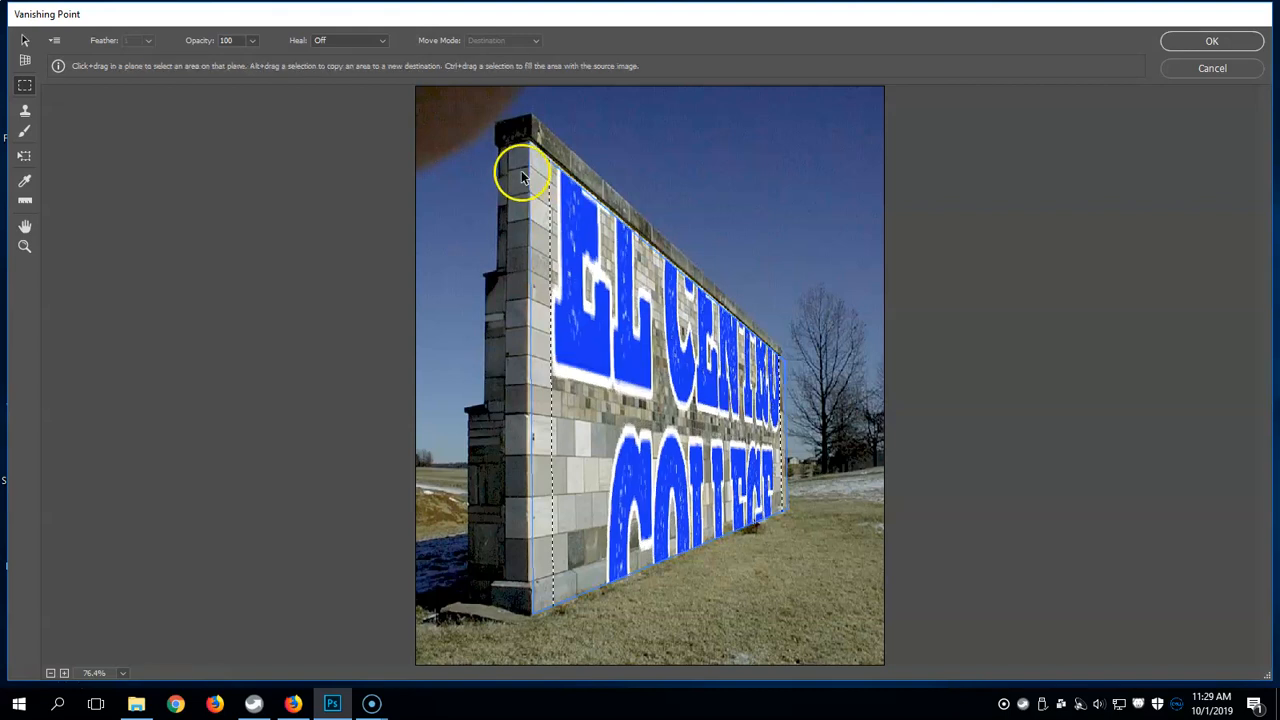
pyautogui.moveTo(582, 236); pyautogui.dragTo(591, 266)
# Scale the pasted lettering down with the Transform tool so both lines fit on the wall, reposition it, and apply Vanishing Point.
pyautogui.press('alt')
pyautogui.press('t')
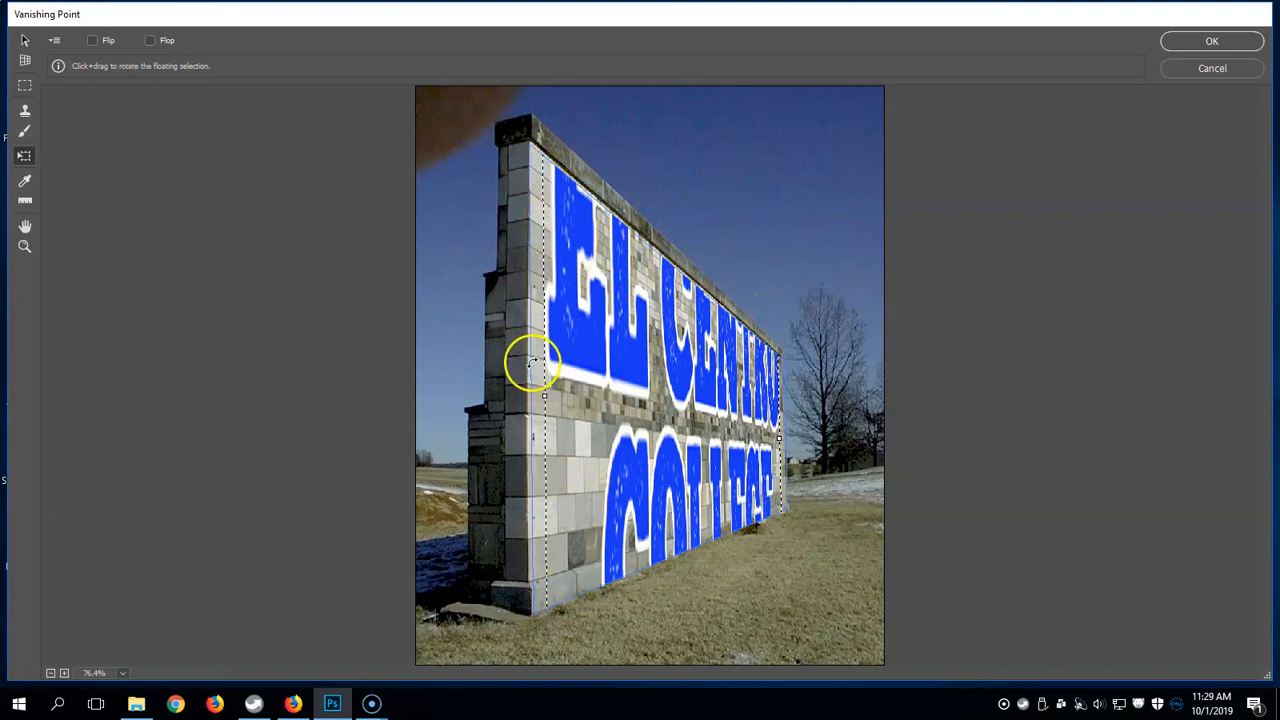
pyautogui.moveTo(563, 210); pyautogui.dragTo(563, 271)
pyautogui.moveTo(540, 190); pyautogui.dragTo(545, 163)
pyautogui.moveTo(549, 605); pyautogui.dragTo(547, 545)
pyautogui.moveTo(776, 491); pyautogui.dragTo(776, 479)
pyautogui.moveTo(702, 410); pyautogui.dragTo(713, 426)
pyautogui.click(652, 465)
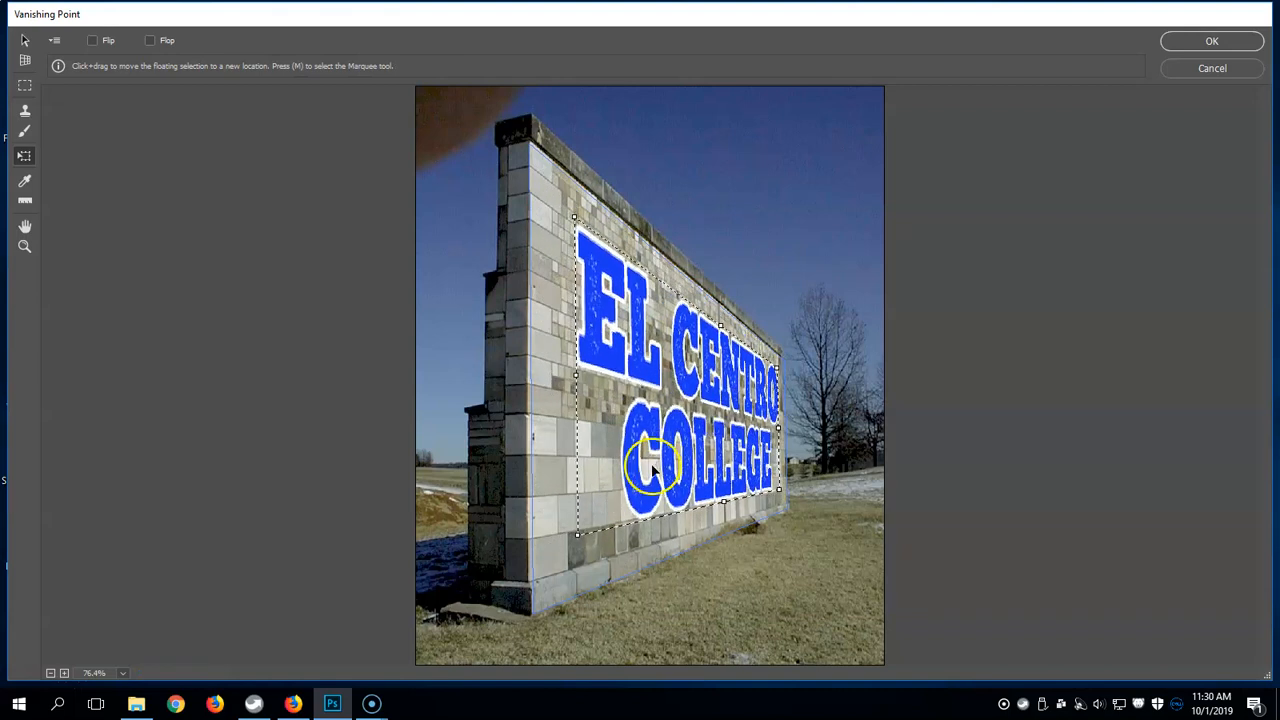
pyautogui.press('Return')
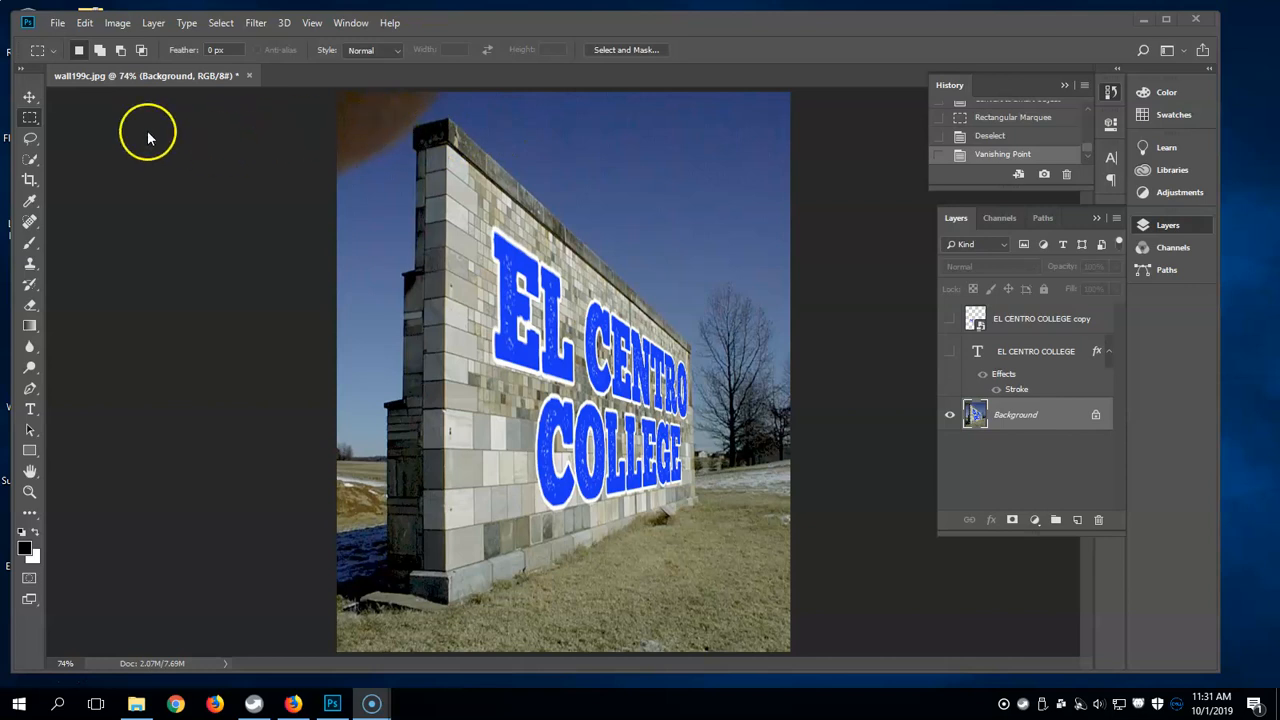
# Collapse the History list and close the pop-up about placing an image onto any surface, keeping the Background layer active.
pyautogui.click(28, 118)
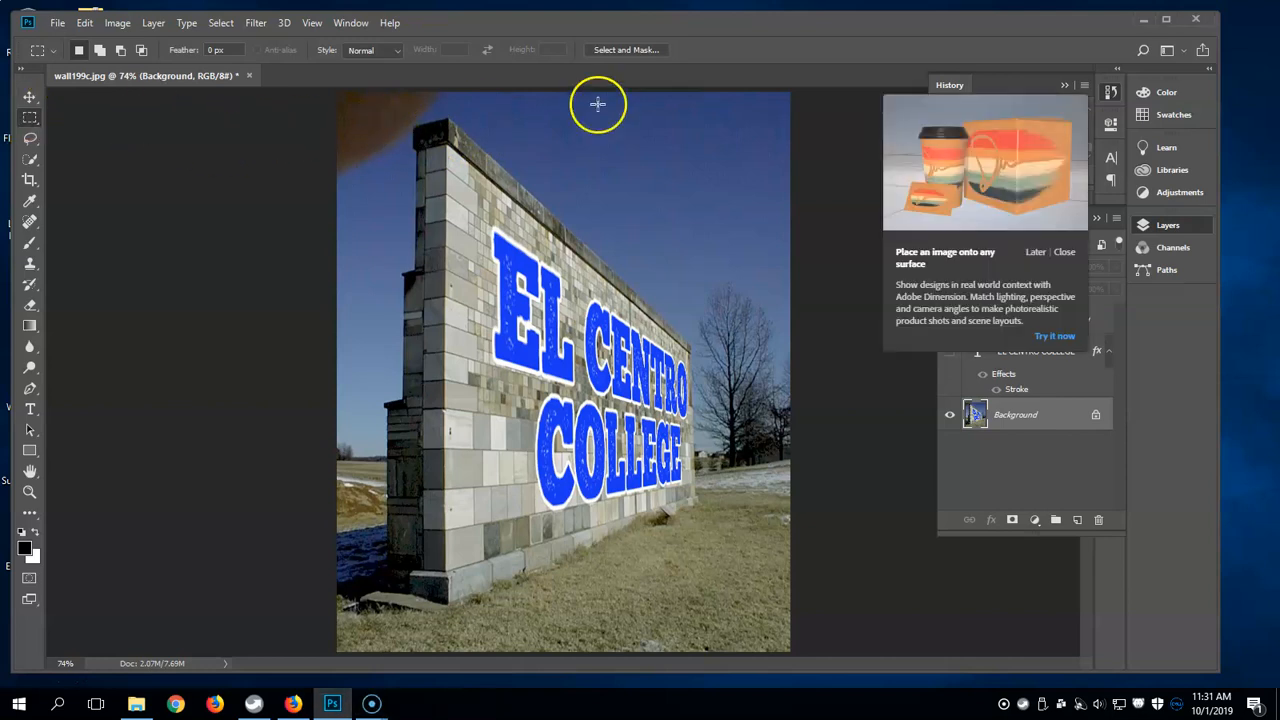
pyautogui.click(1032, 406)
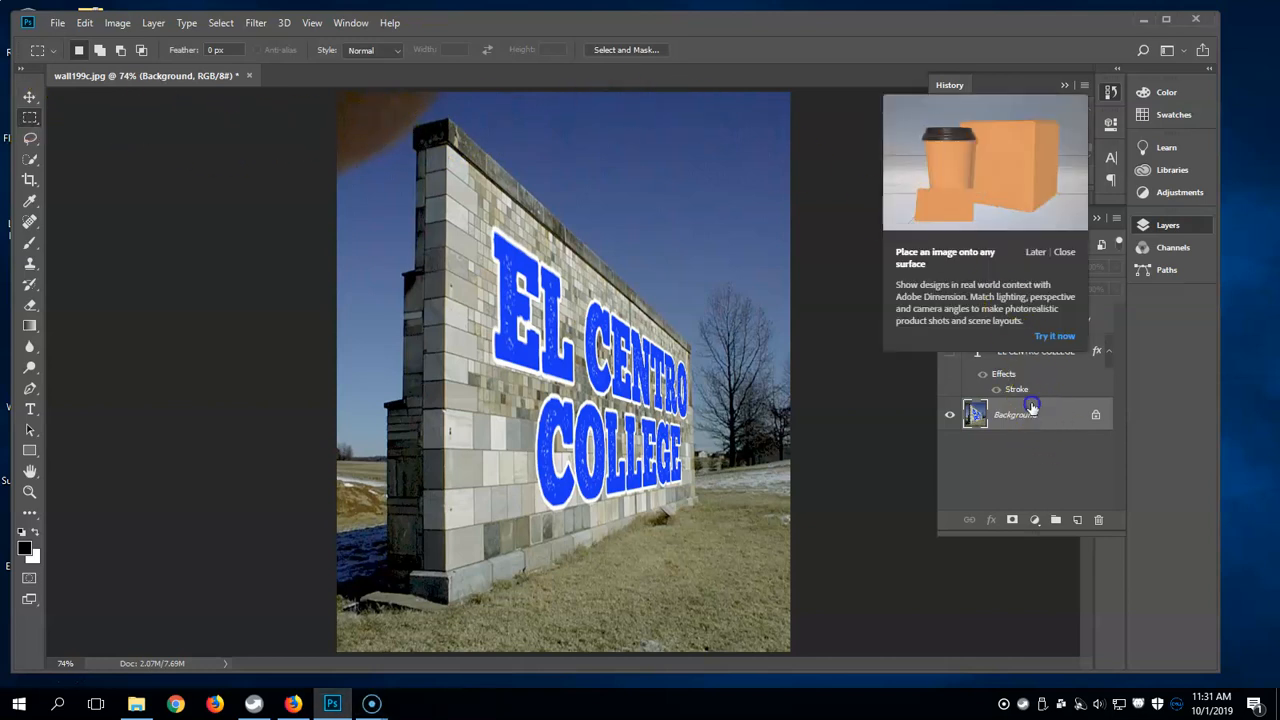
pyautogui.click(1066, 86)
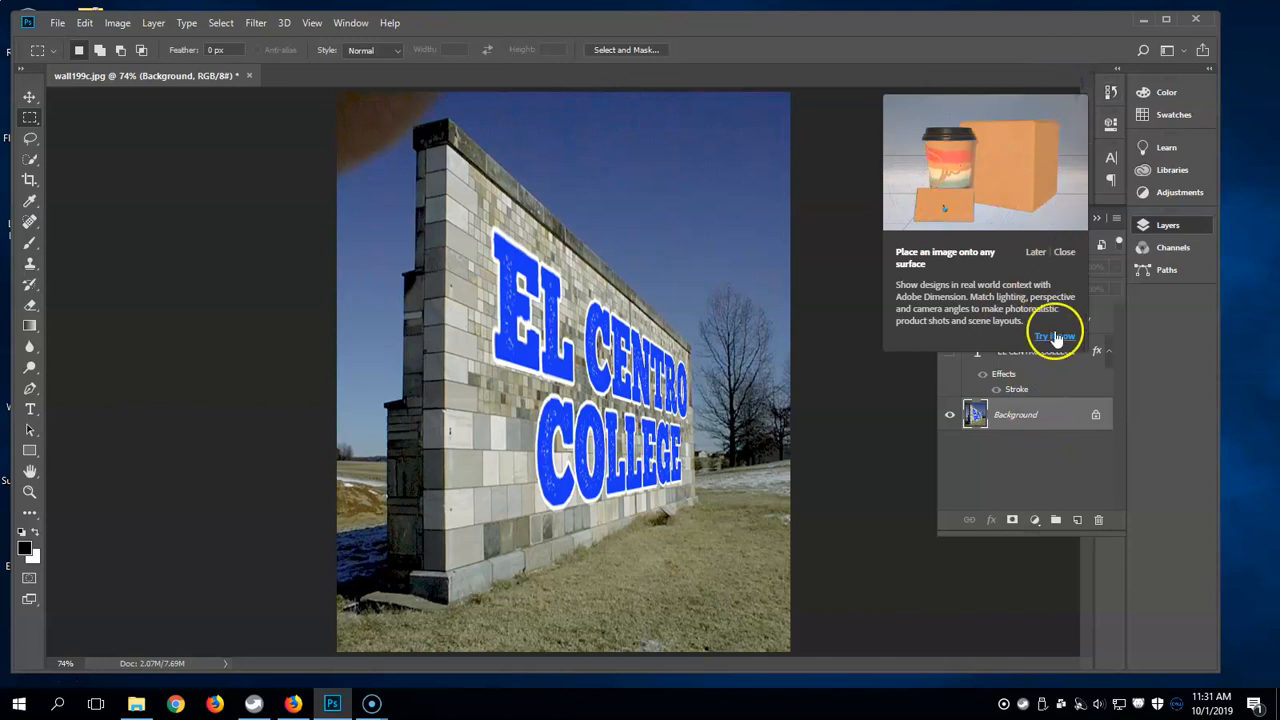
pyautogui.click(1064, 252)
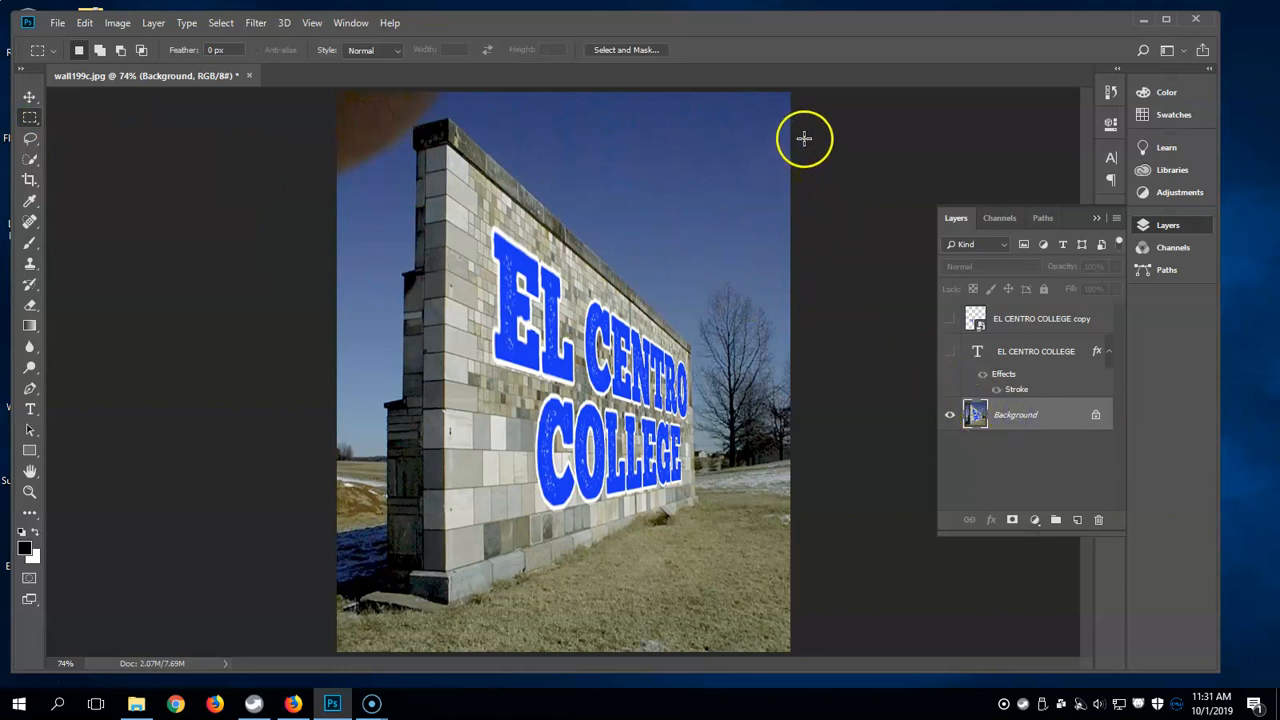
# Select a rectangular patch of sky in the photo's upper-right corner and copy and paste it onto a new layer.
pyautogui.moveTo(800, 141); pyautogui.dragTo(497, 77)
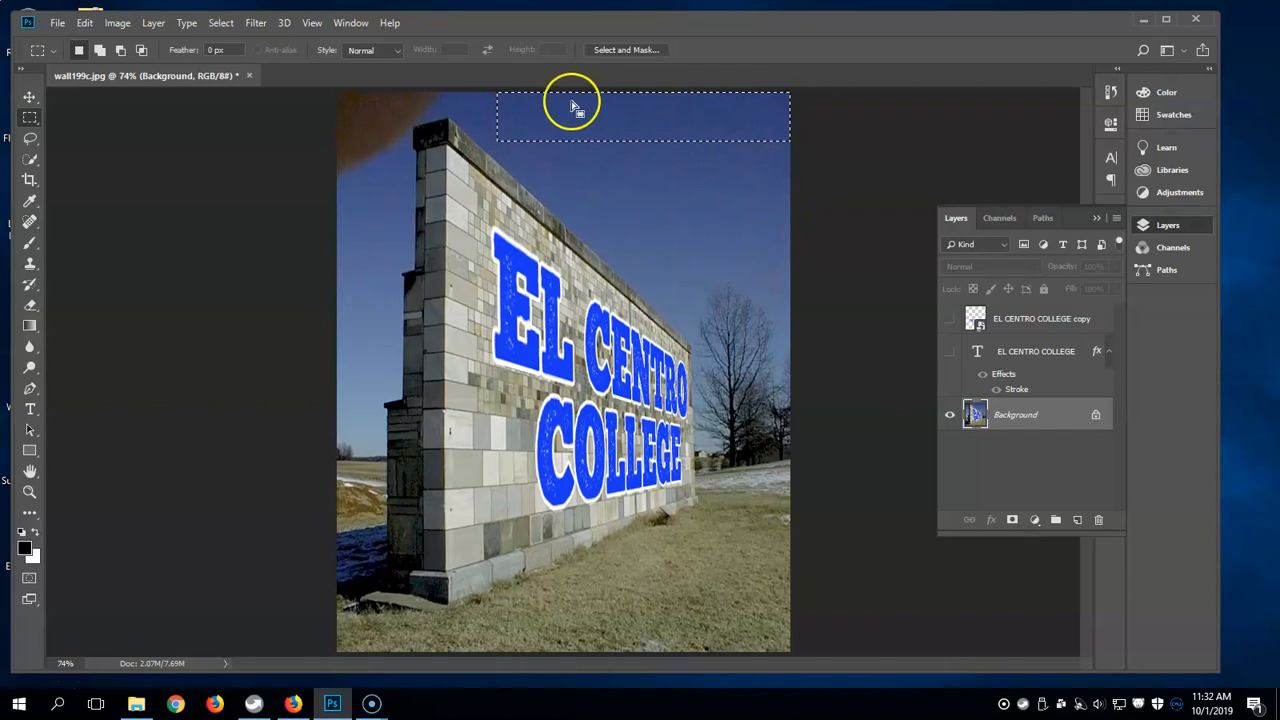
pyautogui.click(775, 128)
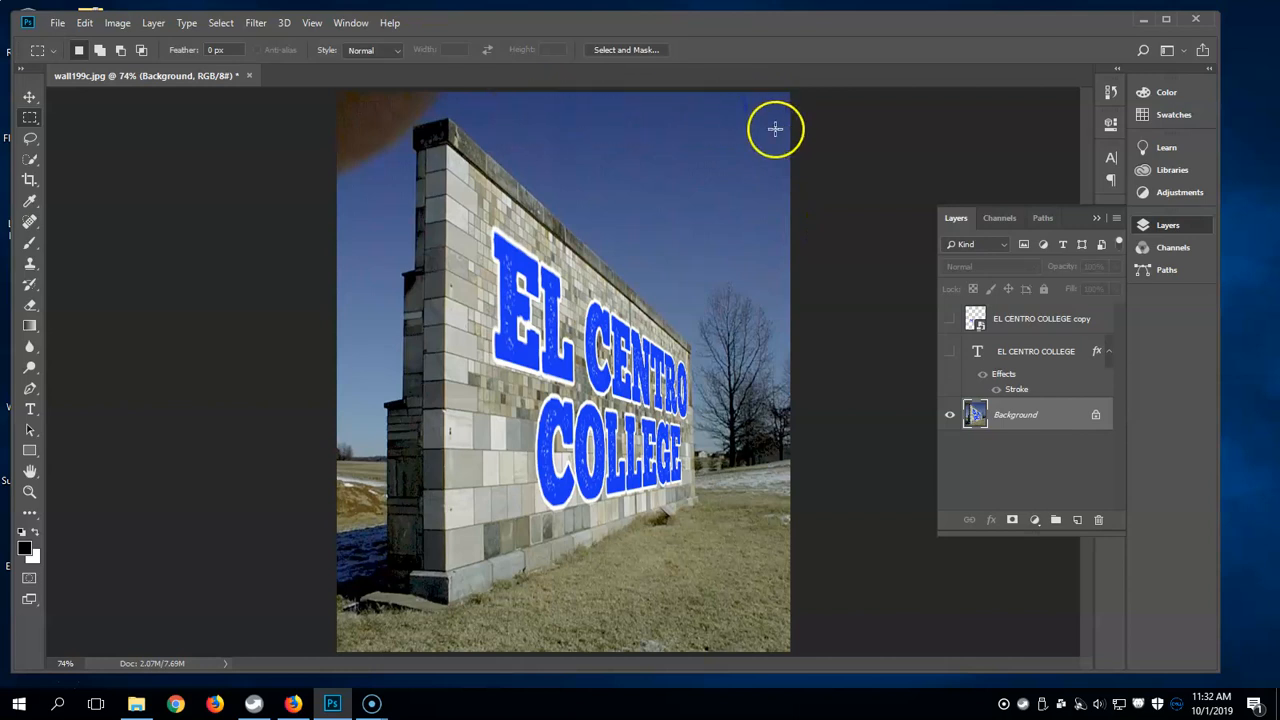
pyautogui.moveTo(812, 157); pyautogui.dragTo(673, 76)
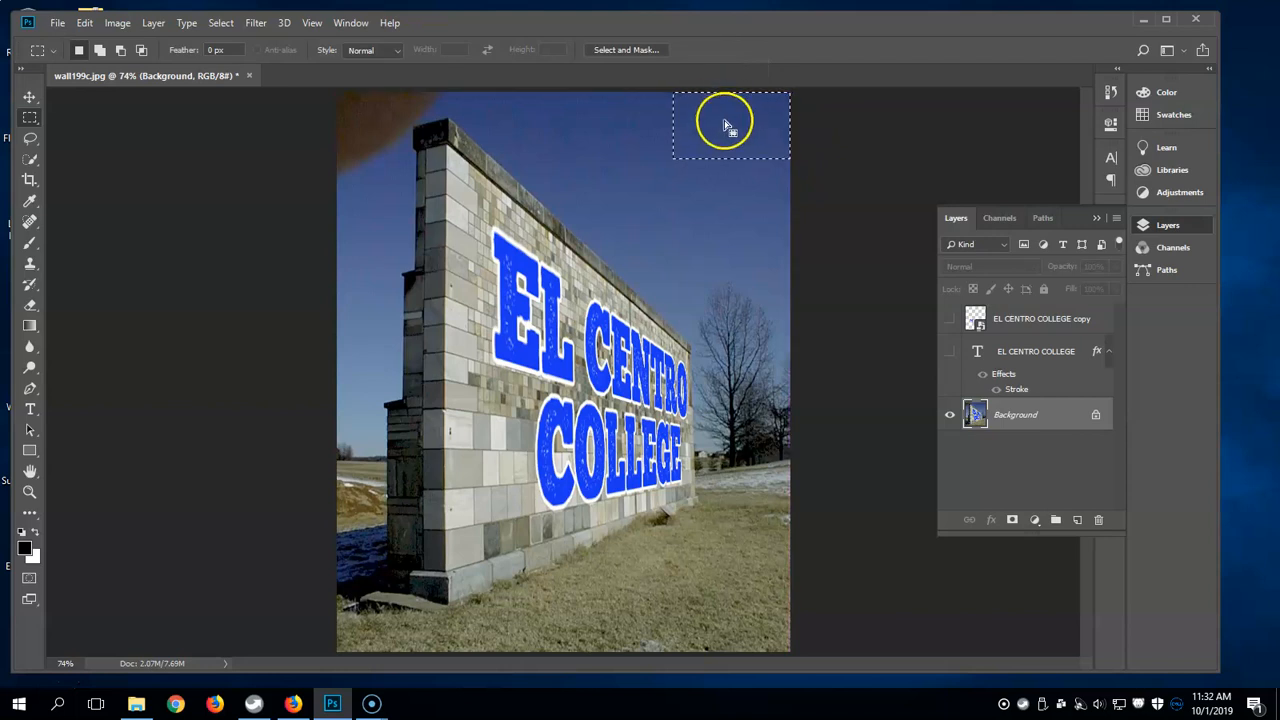
pyautogui.click(82, 22)
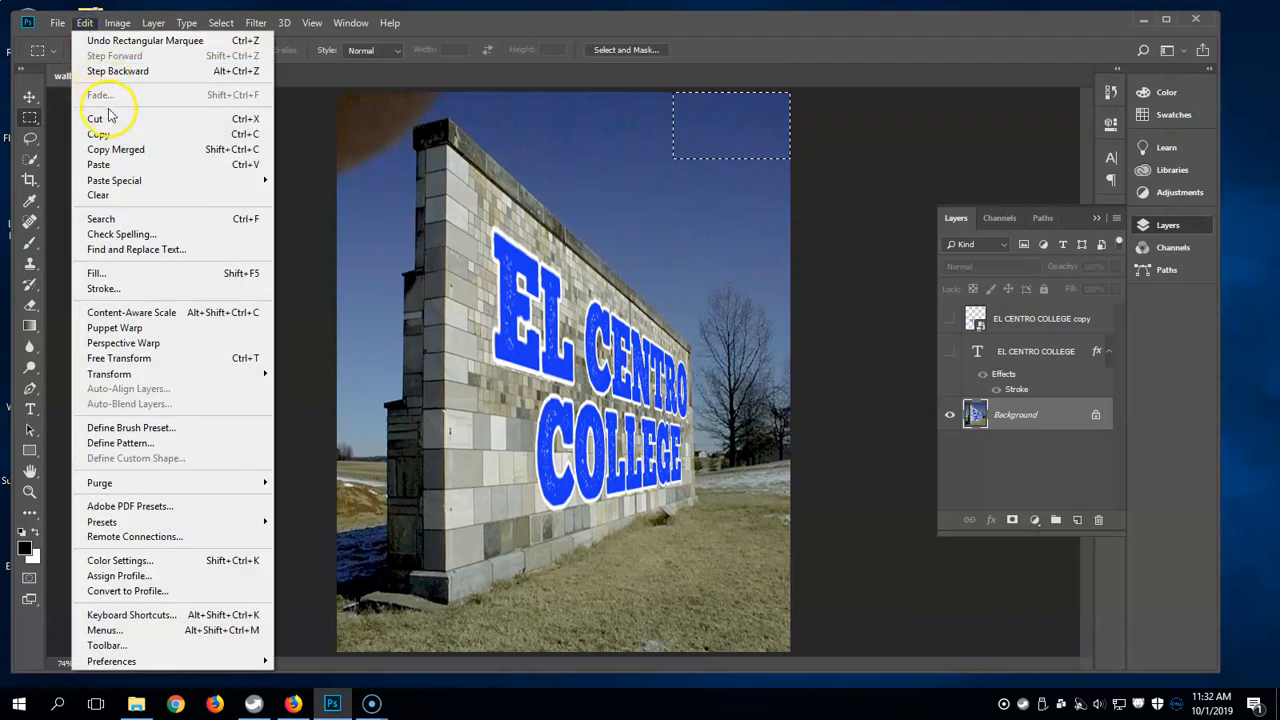
pyautogui.click(106, 131)
pyautogui.click(84, 22)
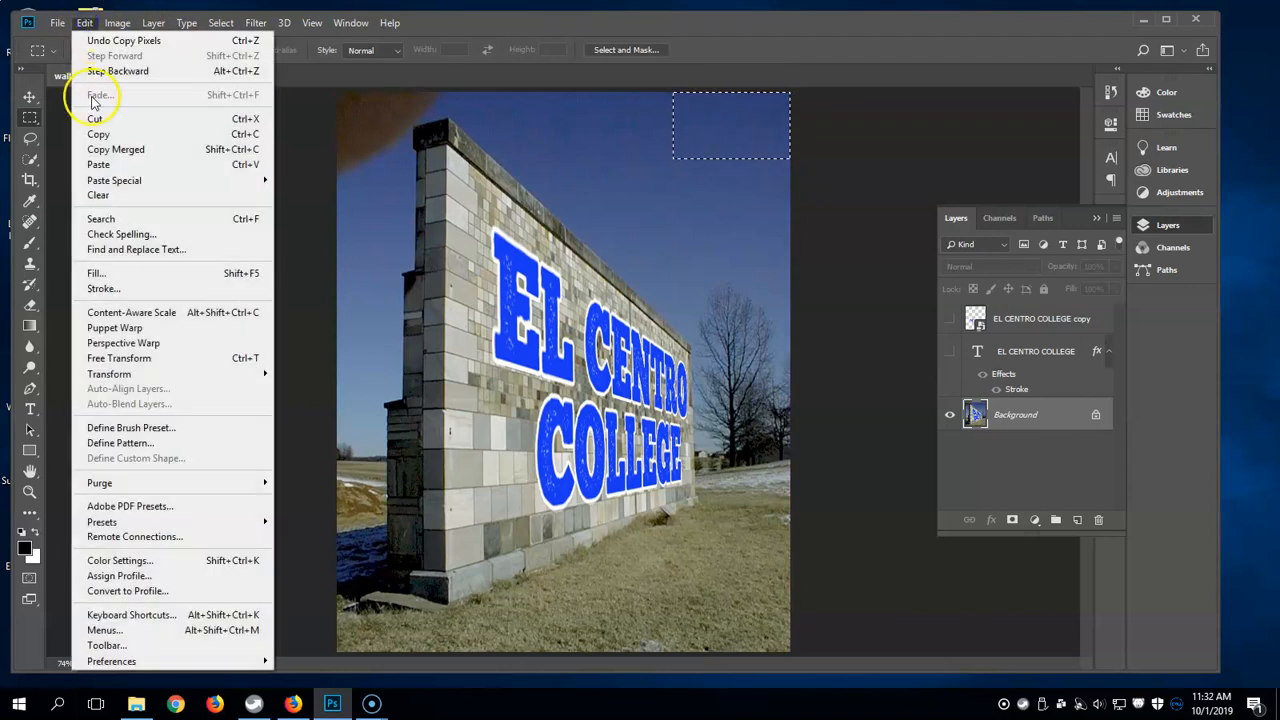
pyautogui.click(104, 164)
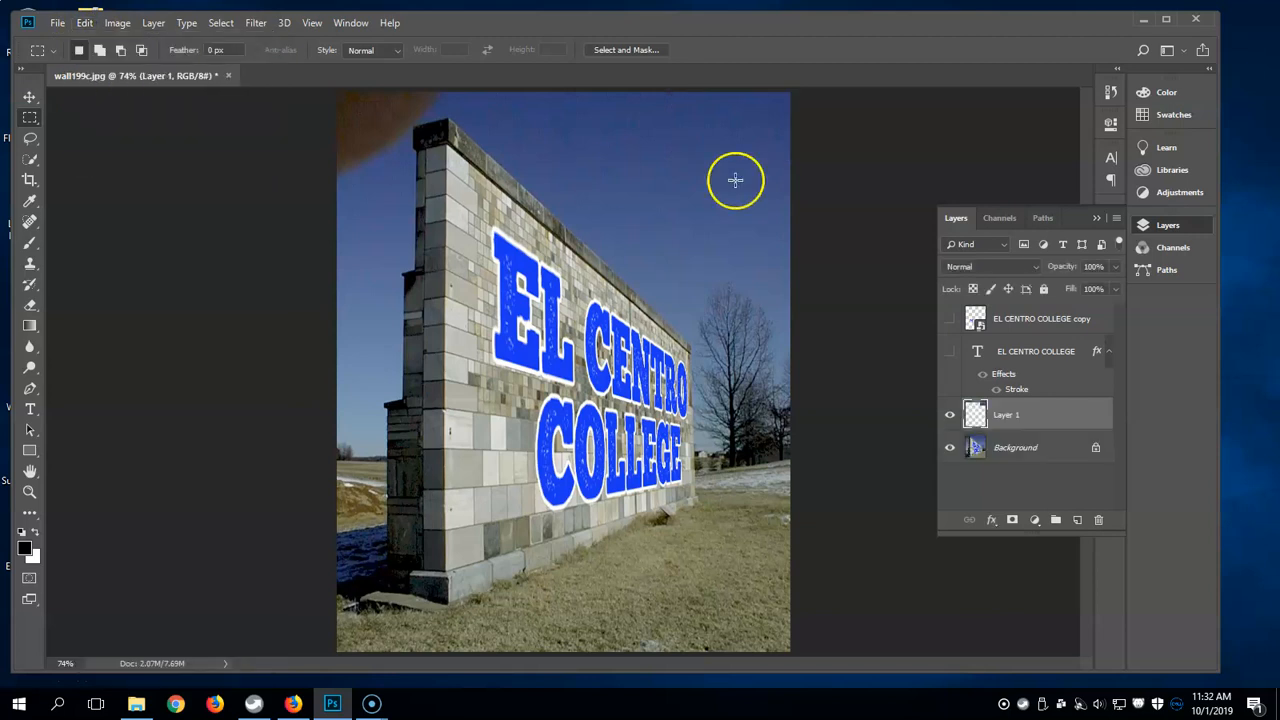
# Move the pasted sky patch over the brown finger smudge in the photo's upper-left corner.
pyautogui.click(29, 96)
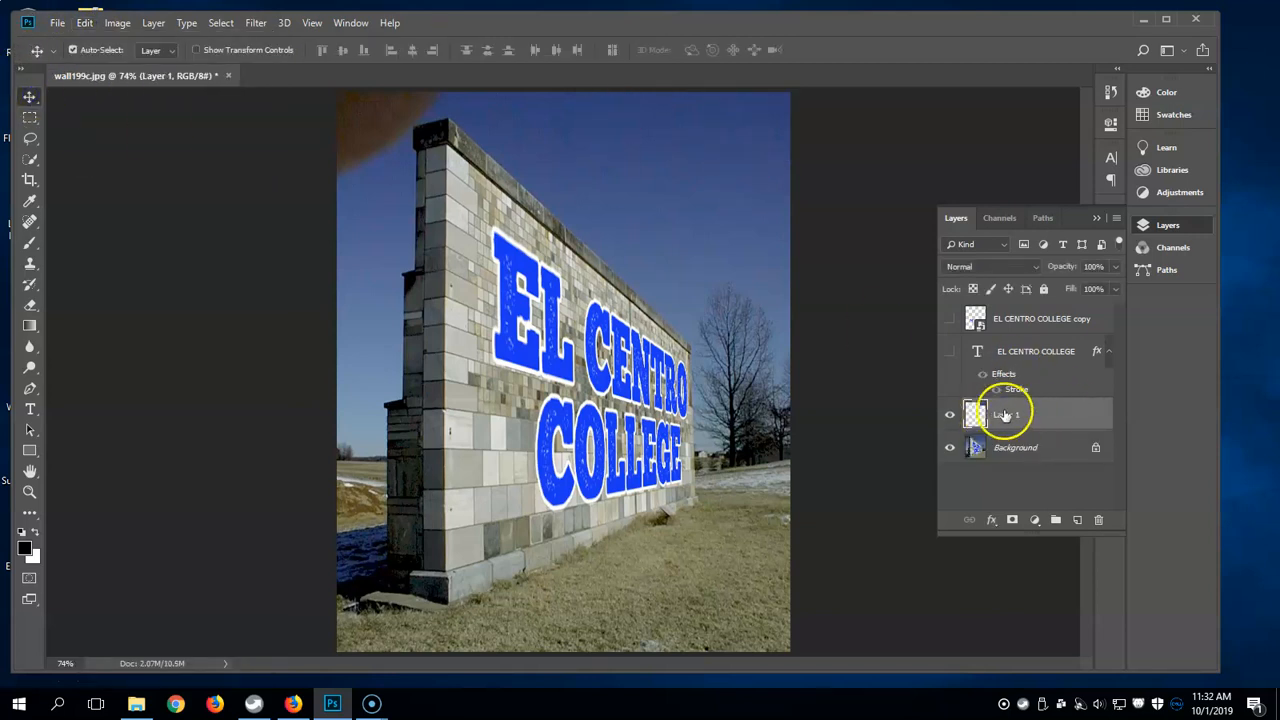
pyautogui.moveTo(752, 124); pyautogui.dragTo(354, 187)
pyautogui.hotkey('ctrl', 't')
pyautogui.press('Return')
pyautogui.hotkey('ctrl', 'z')
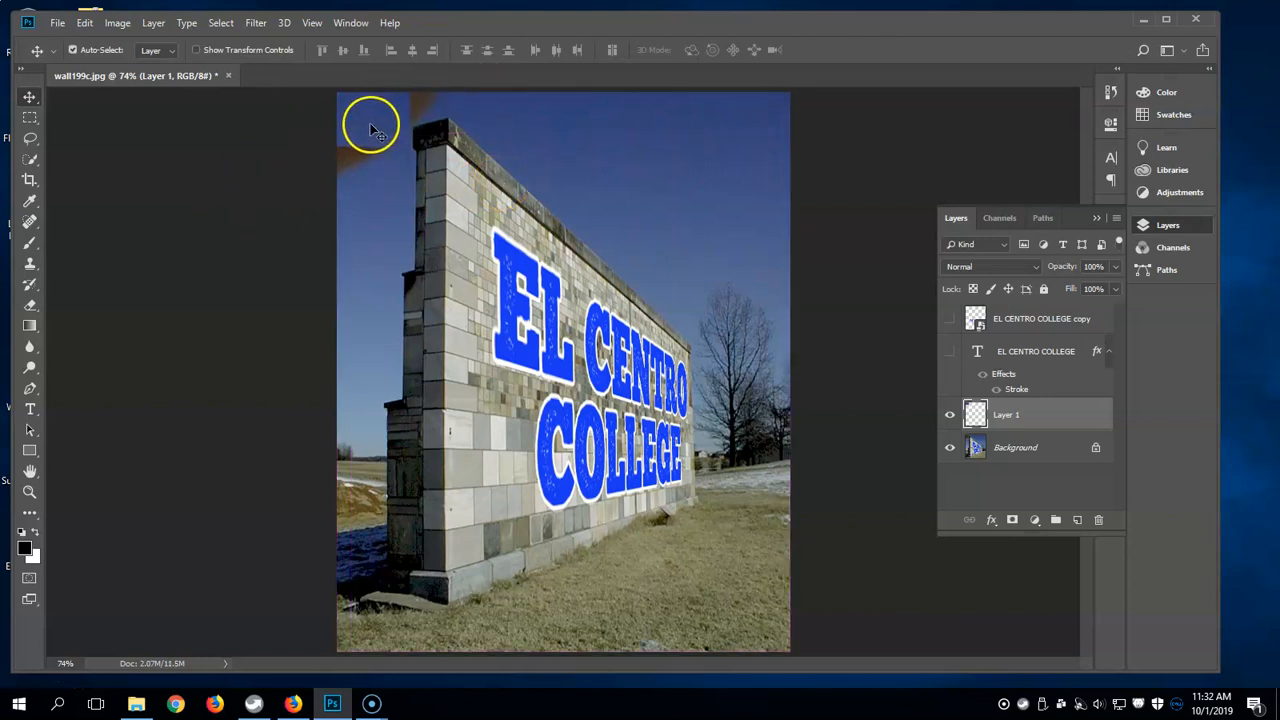
pyautogui.moveTo(367, 130); pyautogui.dragTo(361, 129)
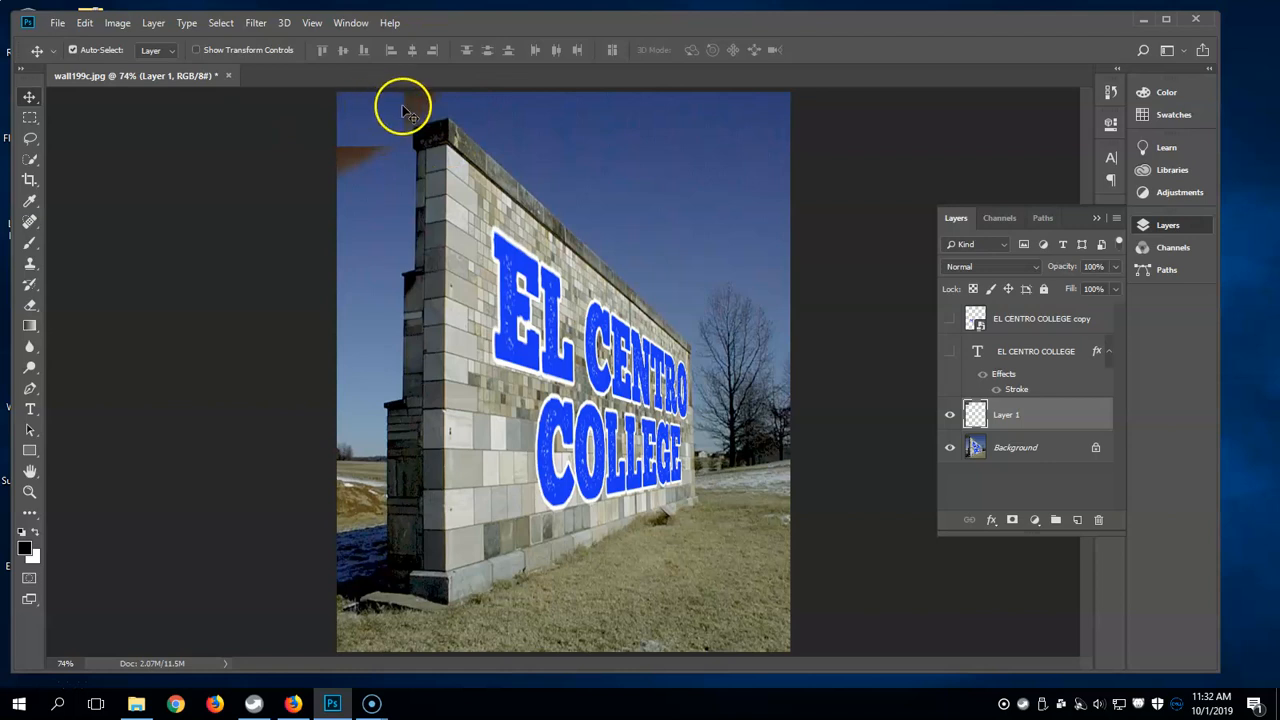
# Widen the sky patch to about 150% so it extends past the wall's near end, and lower its layer opacity to 68%.
pyautogui.hotkey('ctrl', 't')
pyautogui.moveTo(404, 113); pyautogui.dragTo(465, 111)
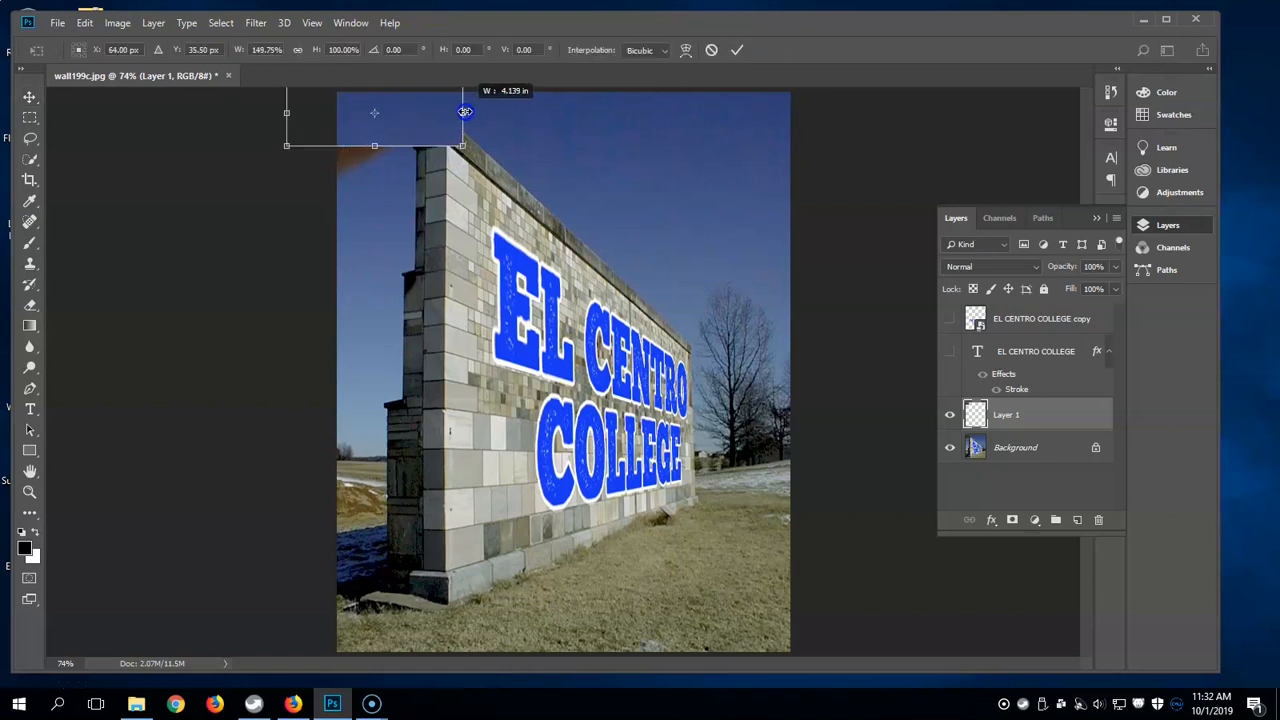
pyautogui.press('Return')
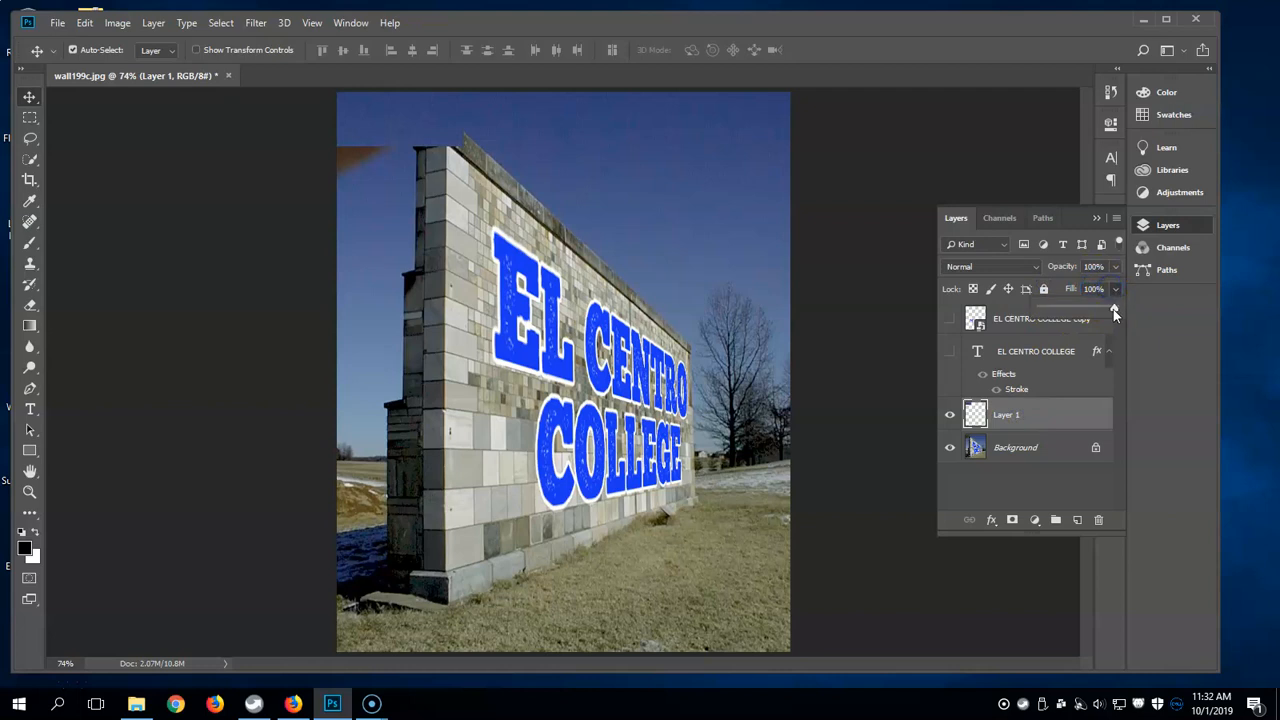
pyautogui.moveTo(1114, 284); pyautogui.dragTo(1089, 290)
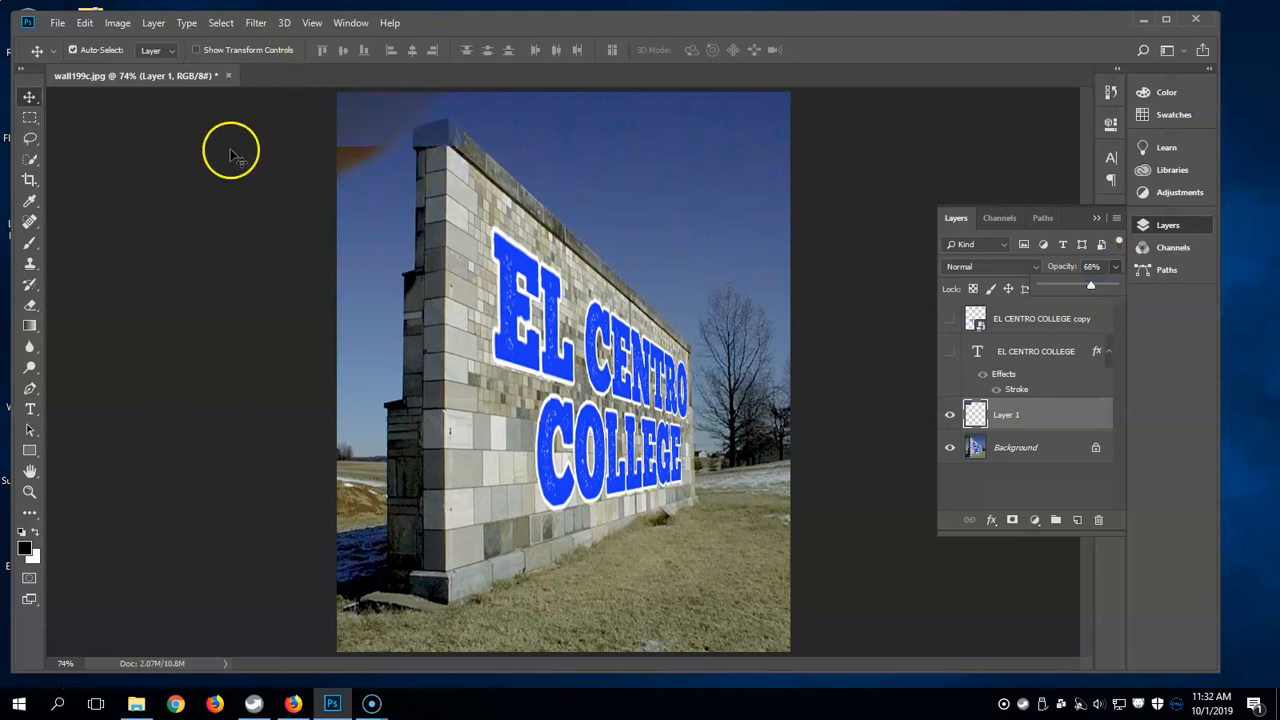
# Erase the sky patch over the wall's capstone with a softened 28 px Eraser, and set the layer's opacity to 100%.
pyautogui.click(33, 312)
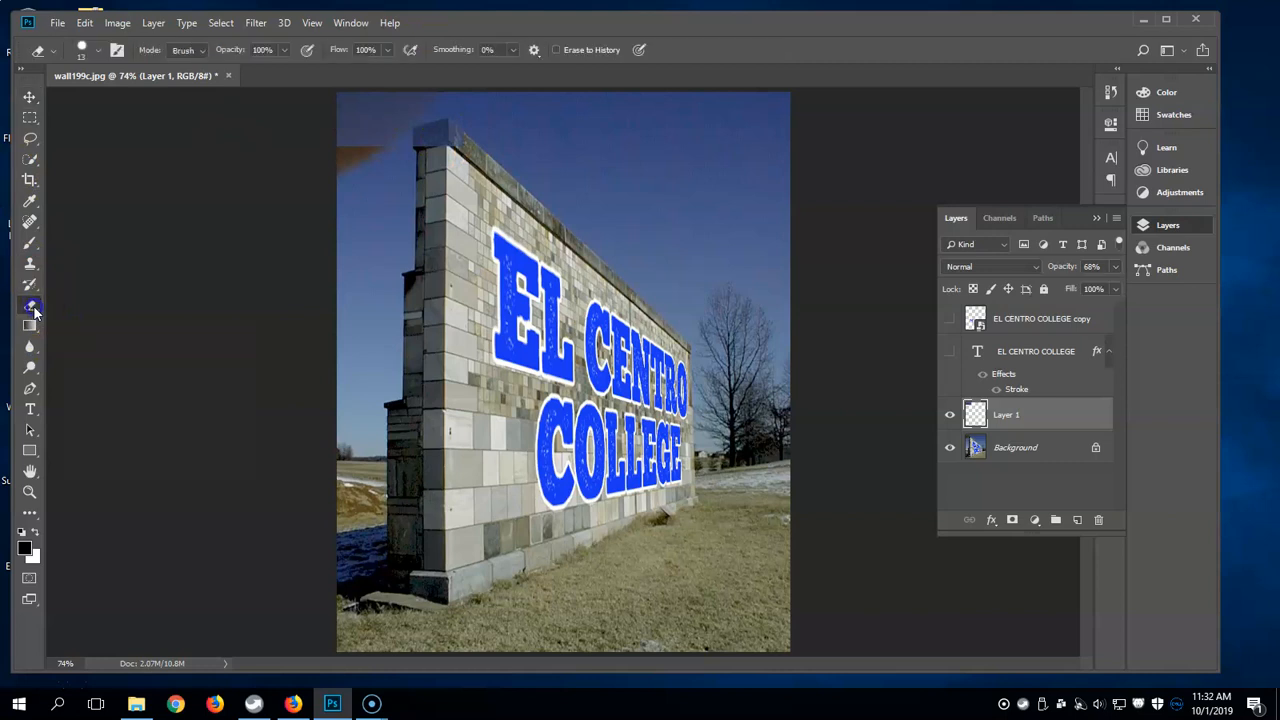
pyautogui.click(98, 307)
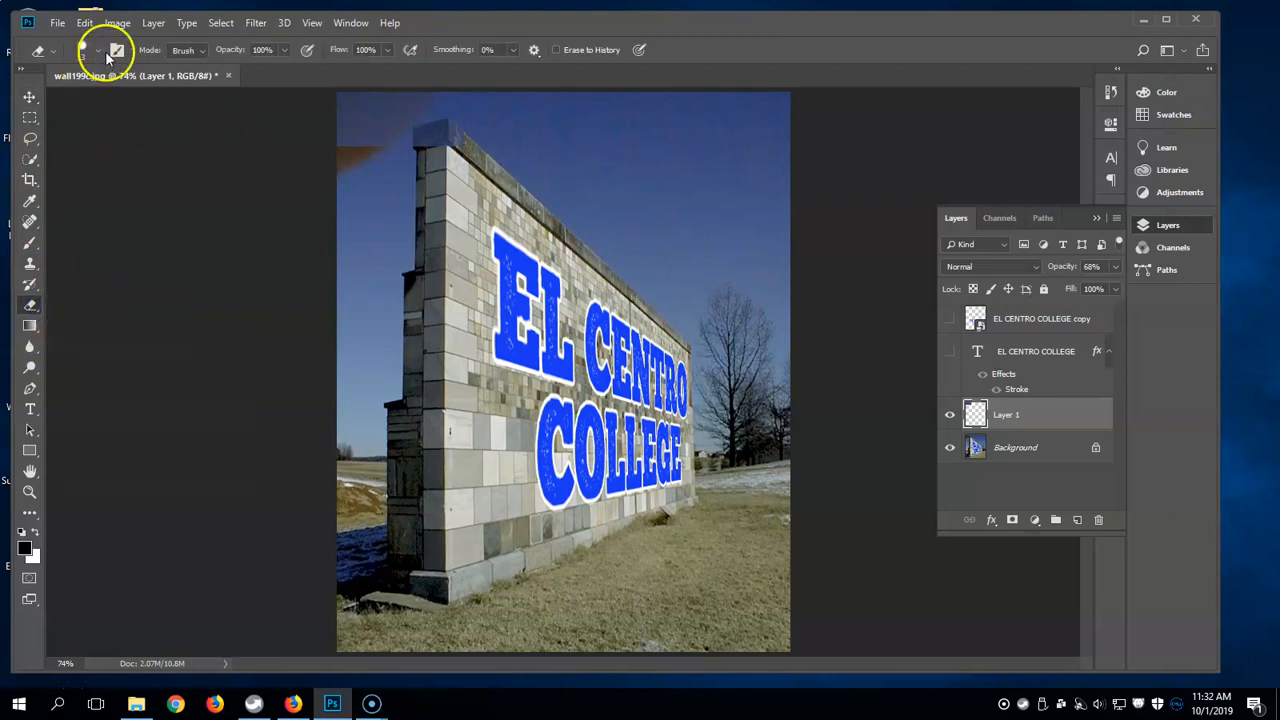
pyautogui.click(88, 50)
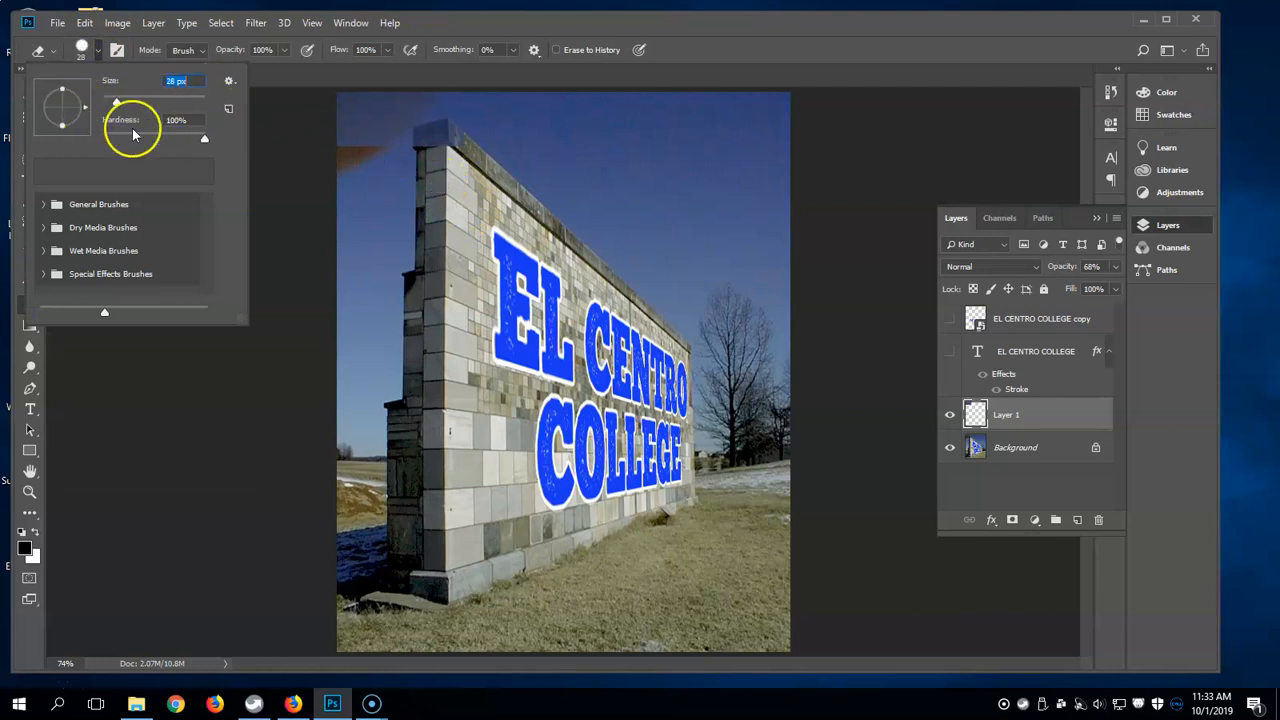
pyautogui.moveTo(205, 140); pyautogui.dragTo(145, 139)
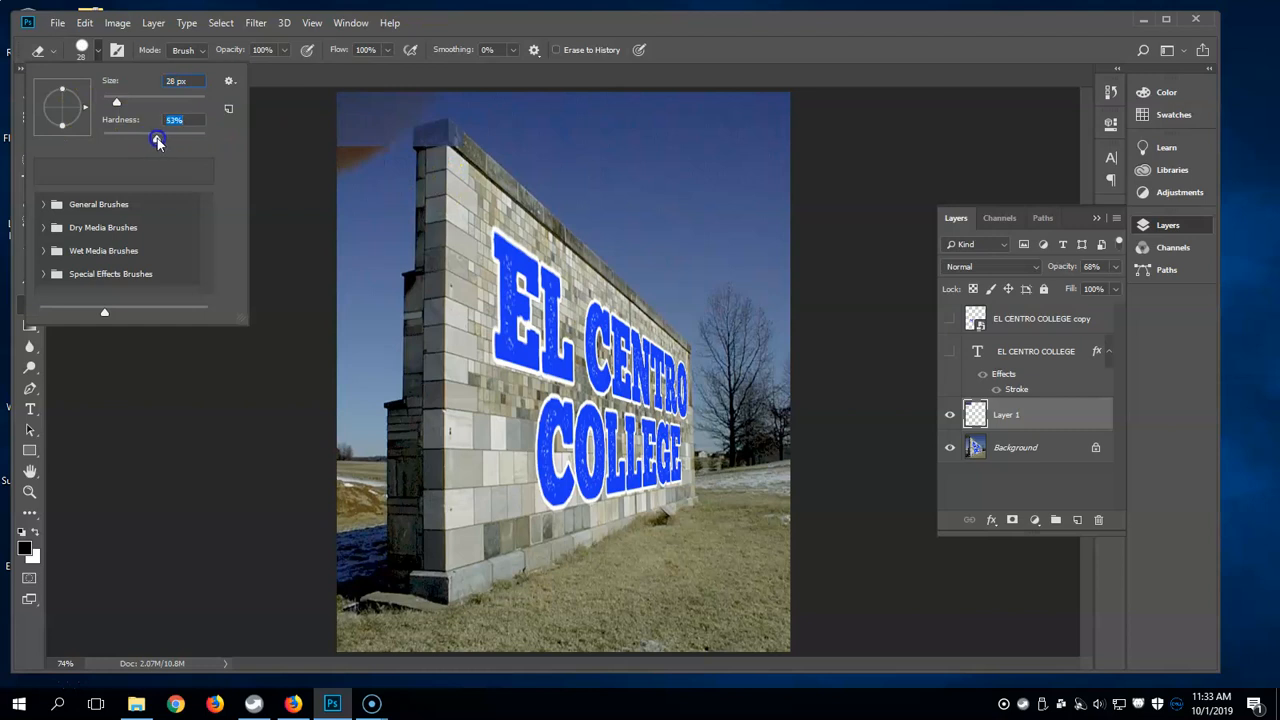
pyautogui.click(428, 142)
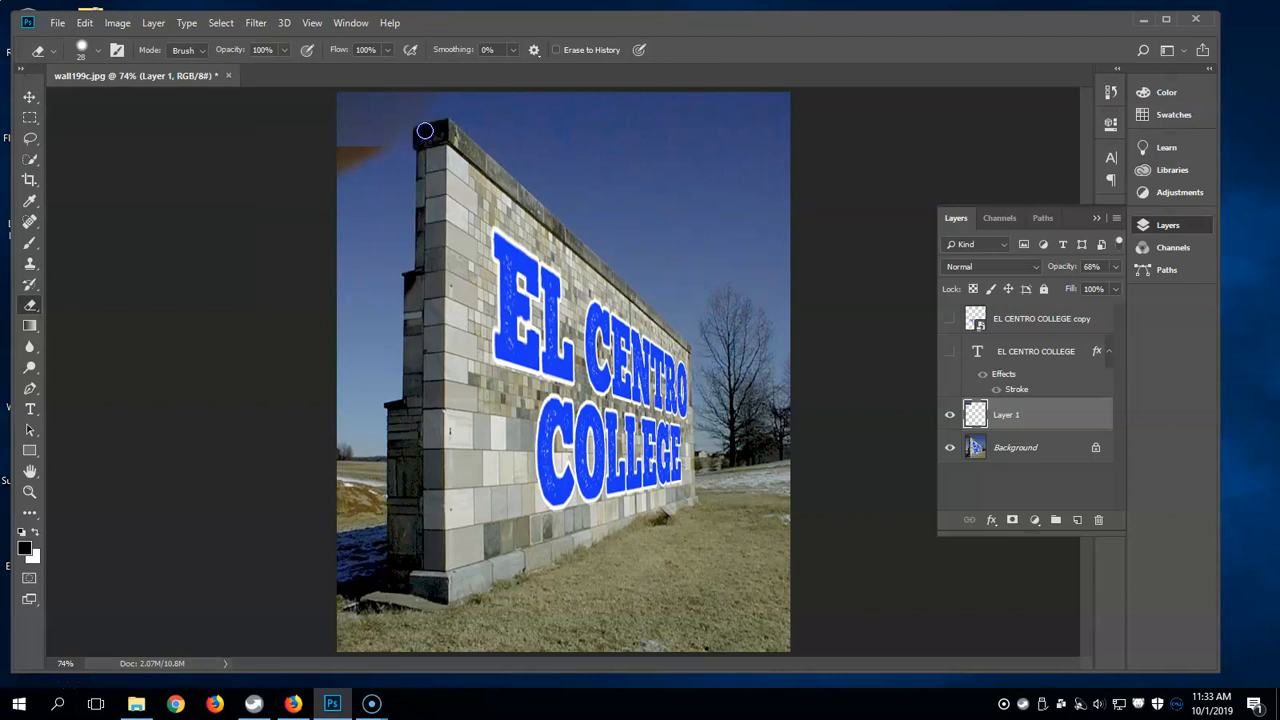
pyautogui.click(1114, 266)
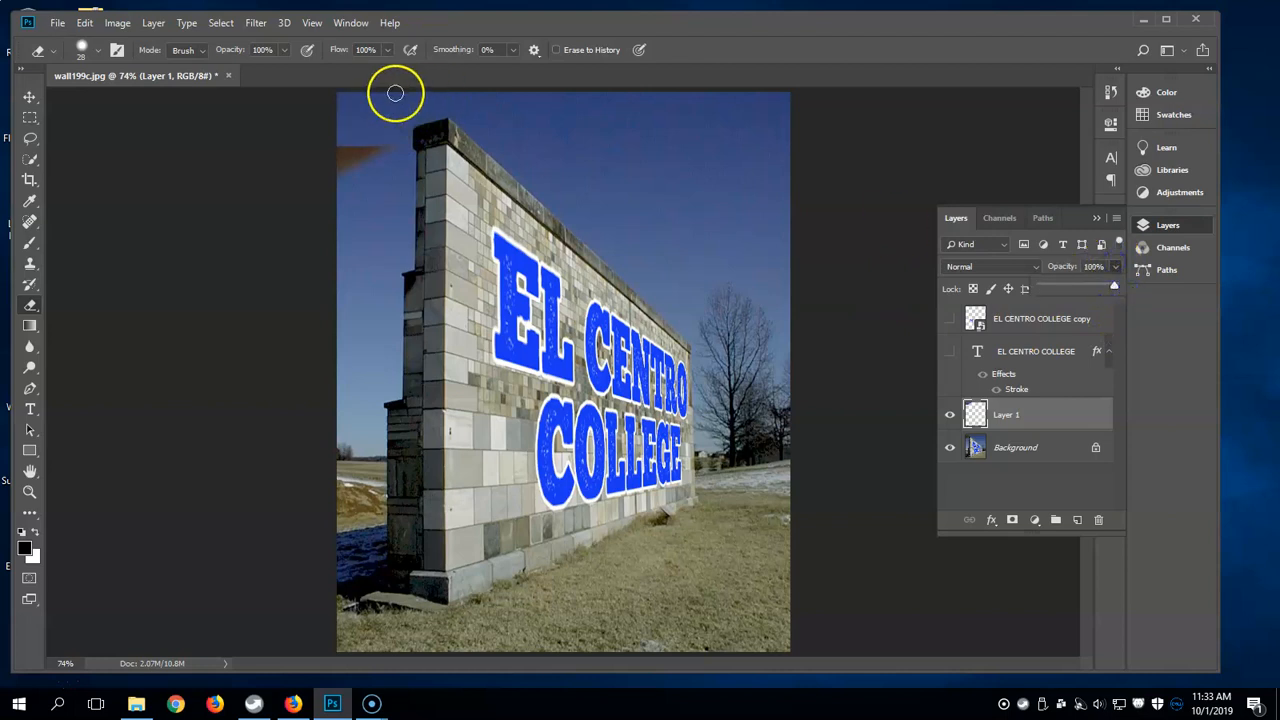
# Finish erasing the sky patch along the wall's capstone, and copy a sky rectangle from the Background layer onto a new layer.
pyautogui.moveTo(416, 143); pyautogui.dragTo(480, 145)
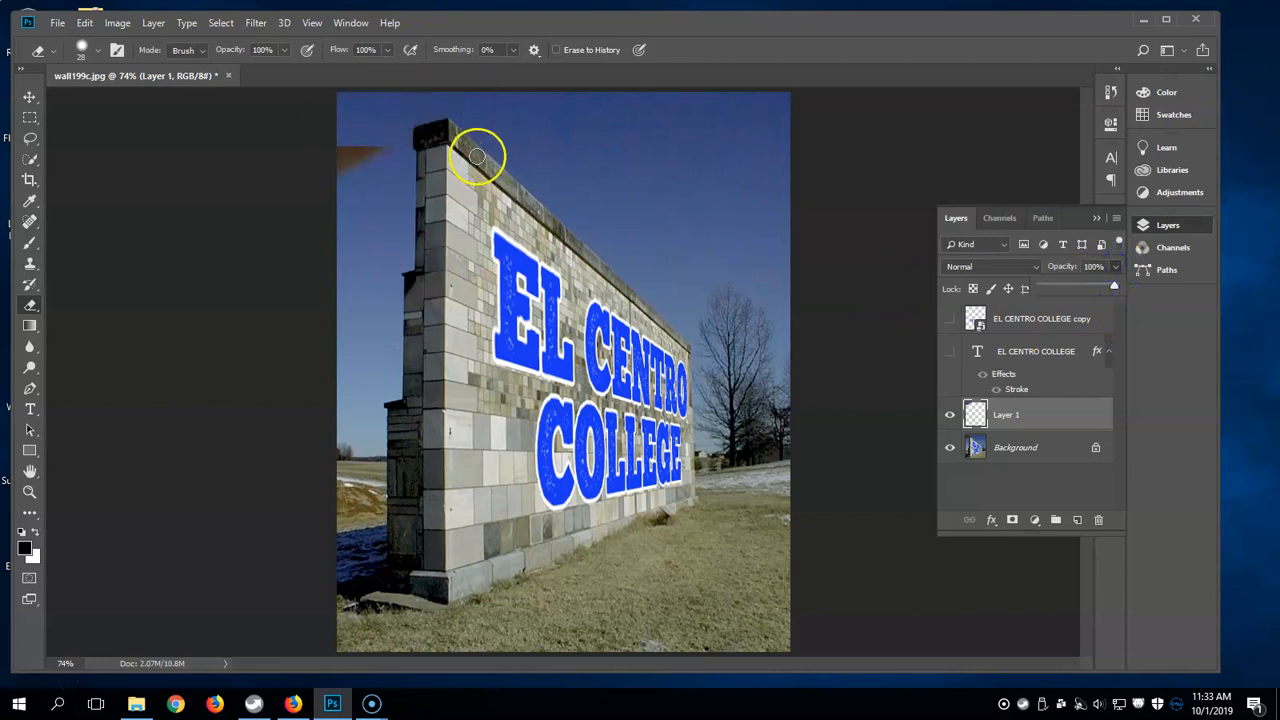
pyautogui.click(30, 118)
pyautogui.moveTo(563, 145); pyautogui.dragTo(642, 204)
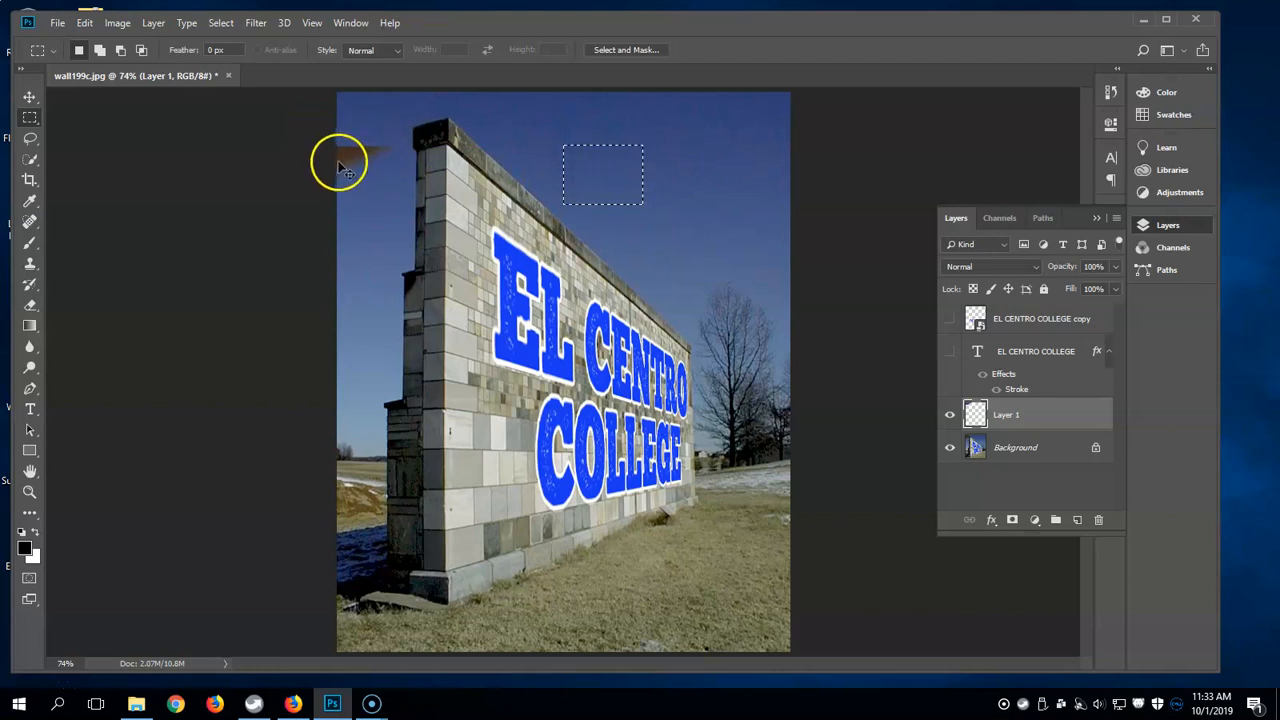
pyautogui.click(1030, 448)
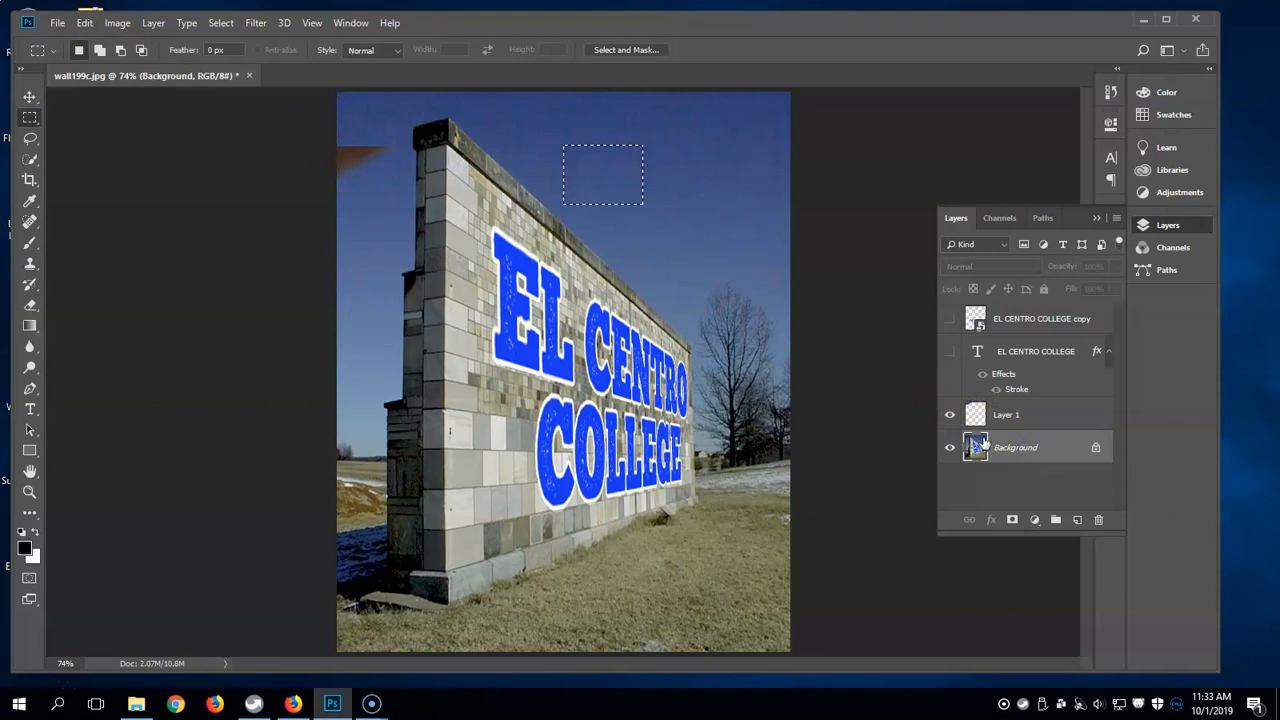
pyautogui.click(85, 22)
pyautogui.click(105, 138)
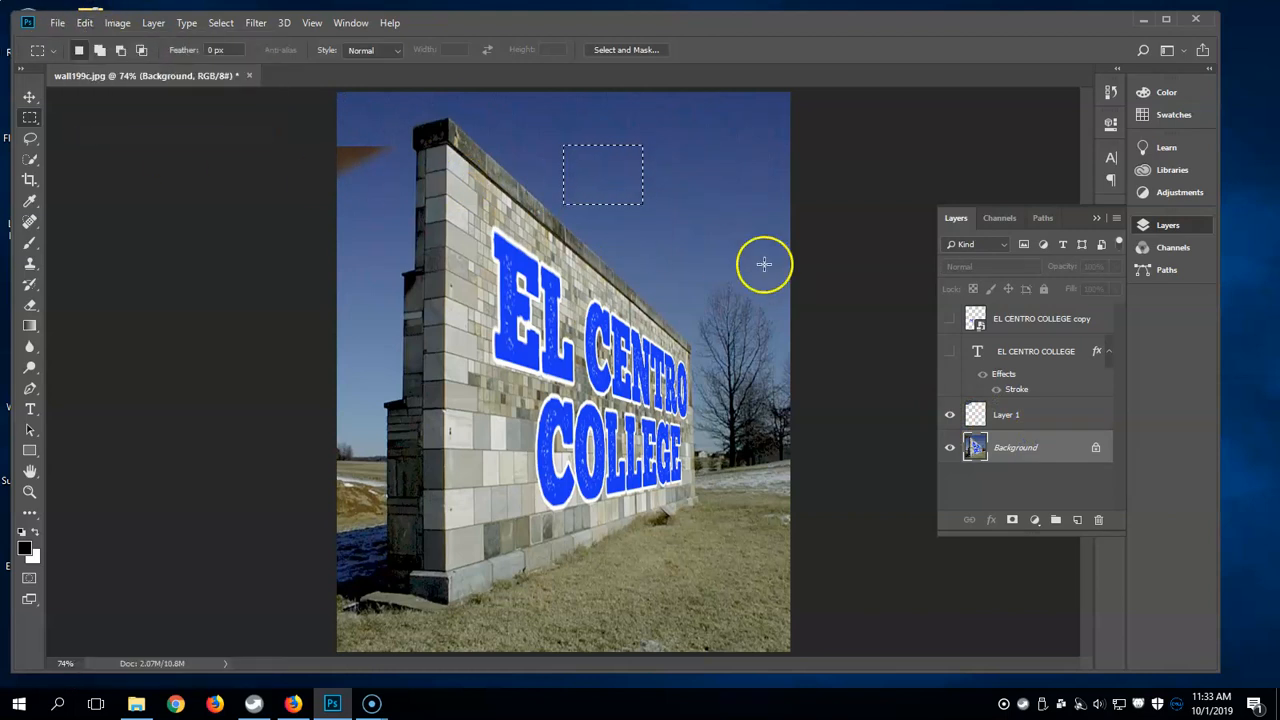
pyautogui.click(86, 22)
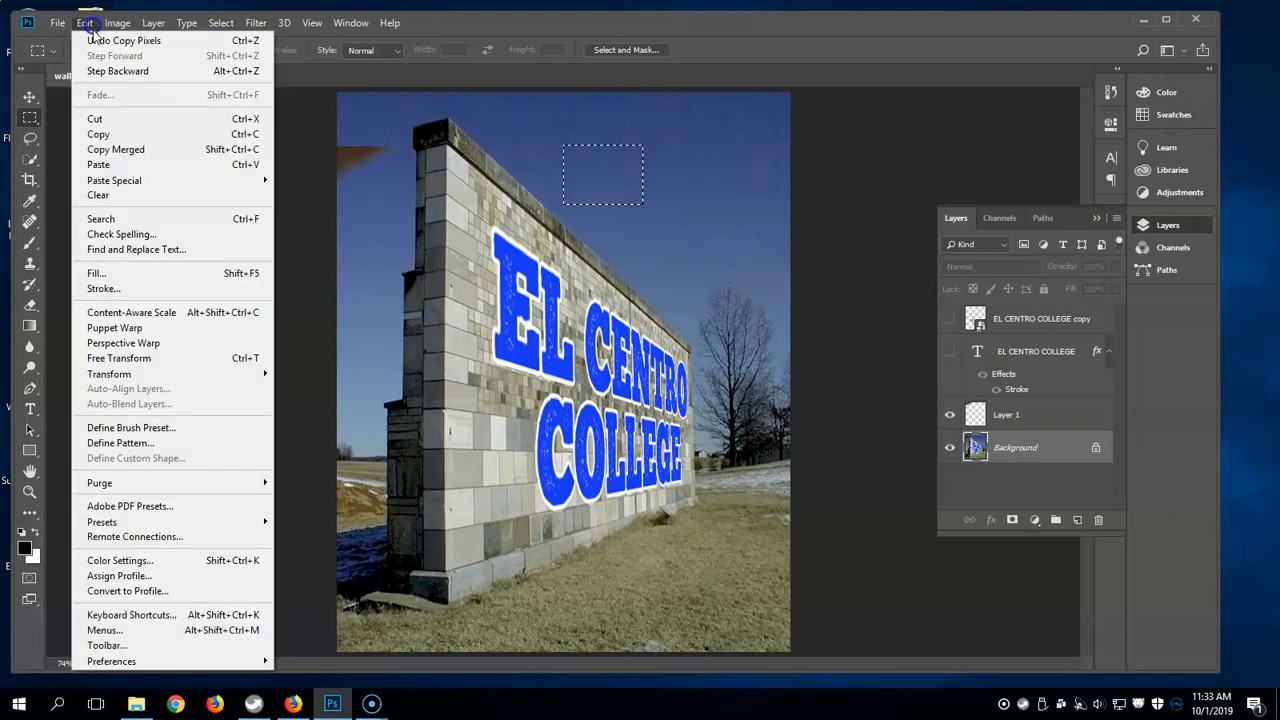
pyautogui.click(98, 164)
# Move the new sky patch over the remaining brown smudge beside the wall's near end.
pyautogui.click(27, 97)
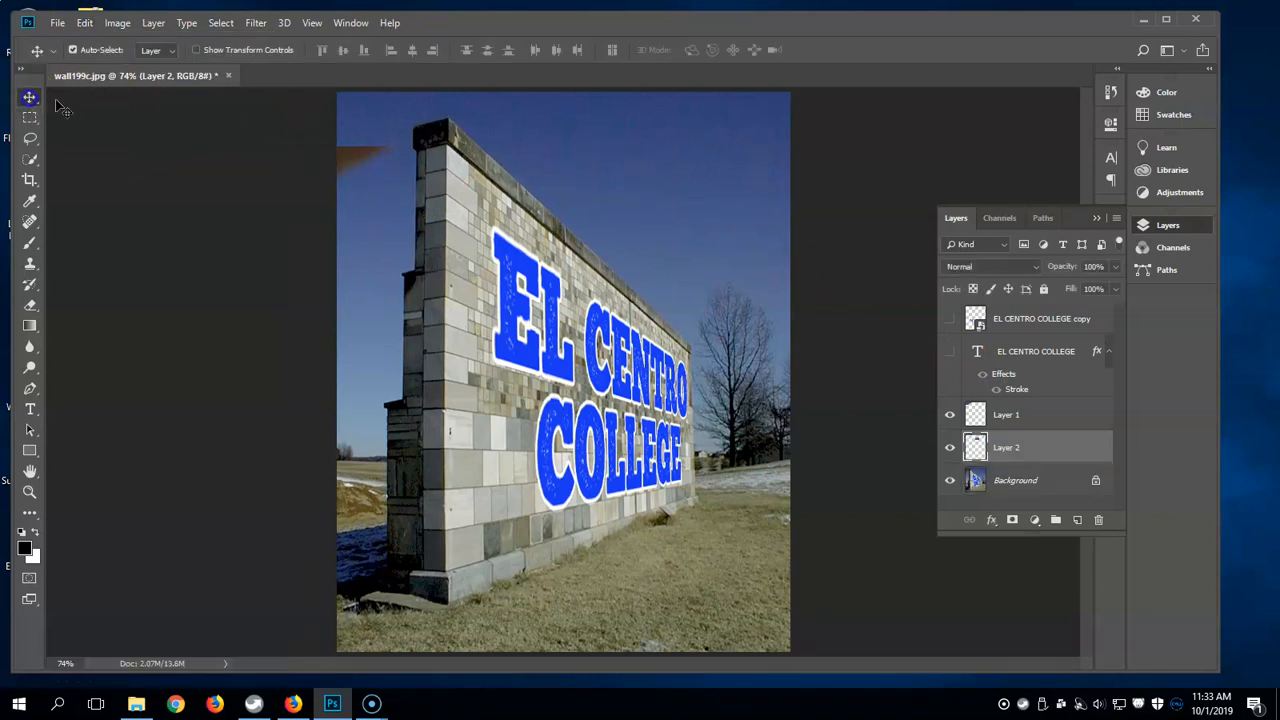
pyautogui.moveTo(587, 178); pyautogui.dragTo(493, 222)
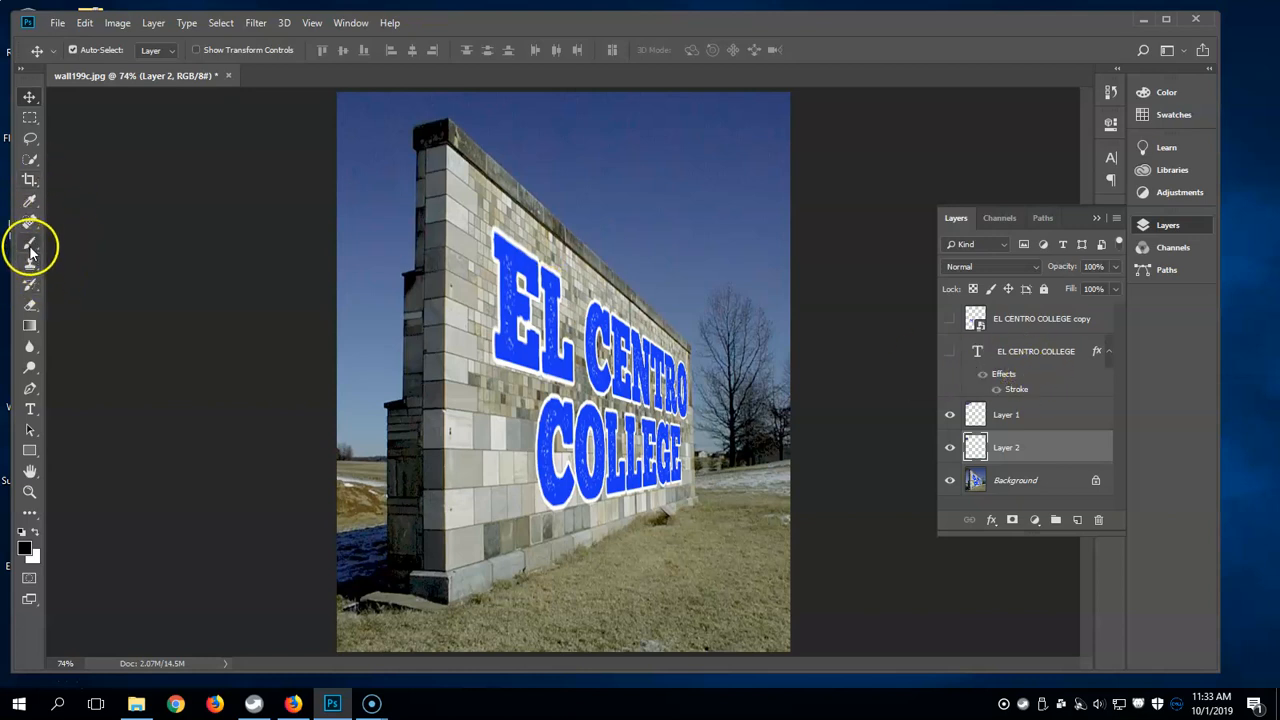
pyautogui.click(30, 304)
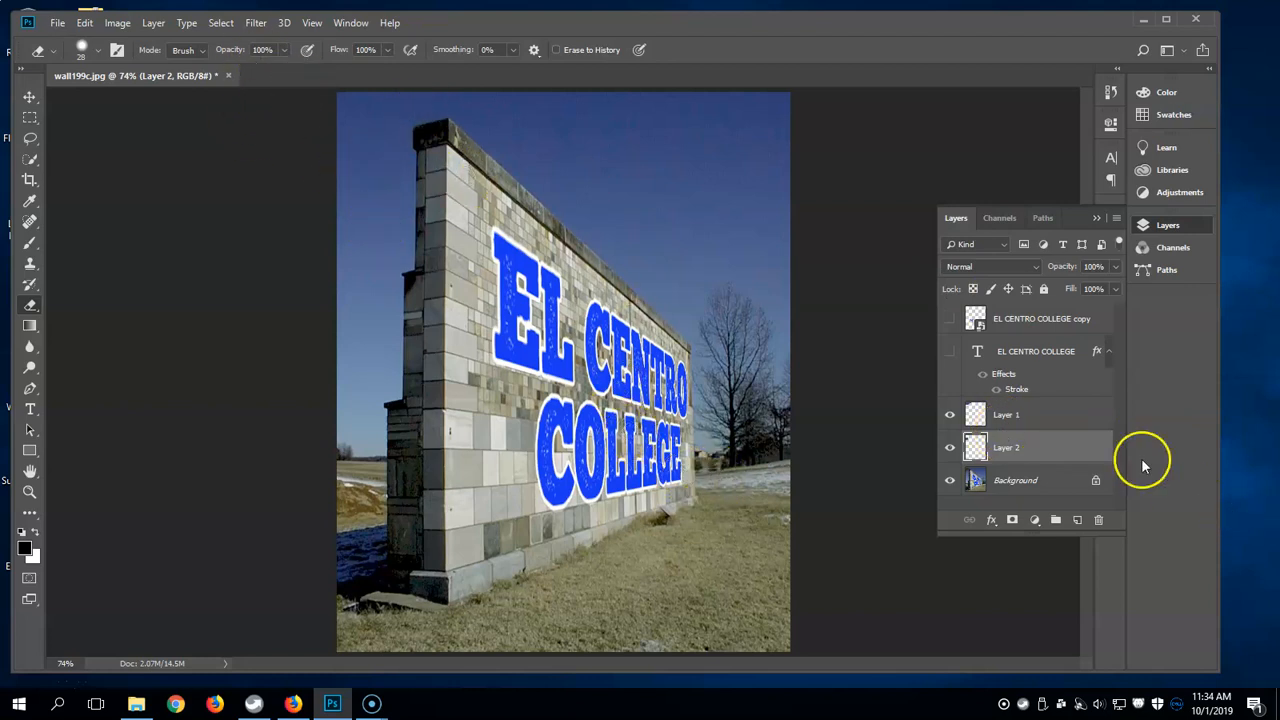
# Merge the two sky patch layers, Layer 1 and Layer 2, into one layer.
pyautogui.click(1026, 413)
pyautogui.keyDown('shift'); pyautogui.click(1032, 451); pyautogui.keyUp('shift')
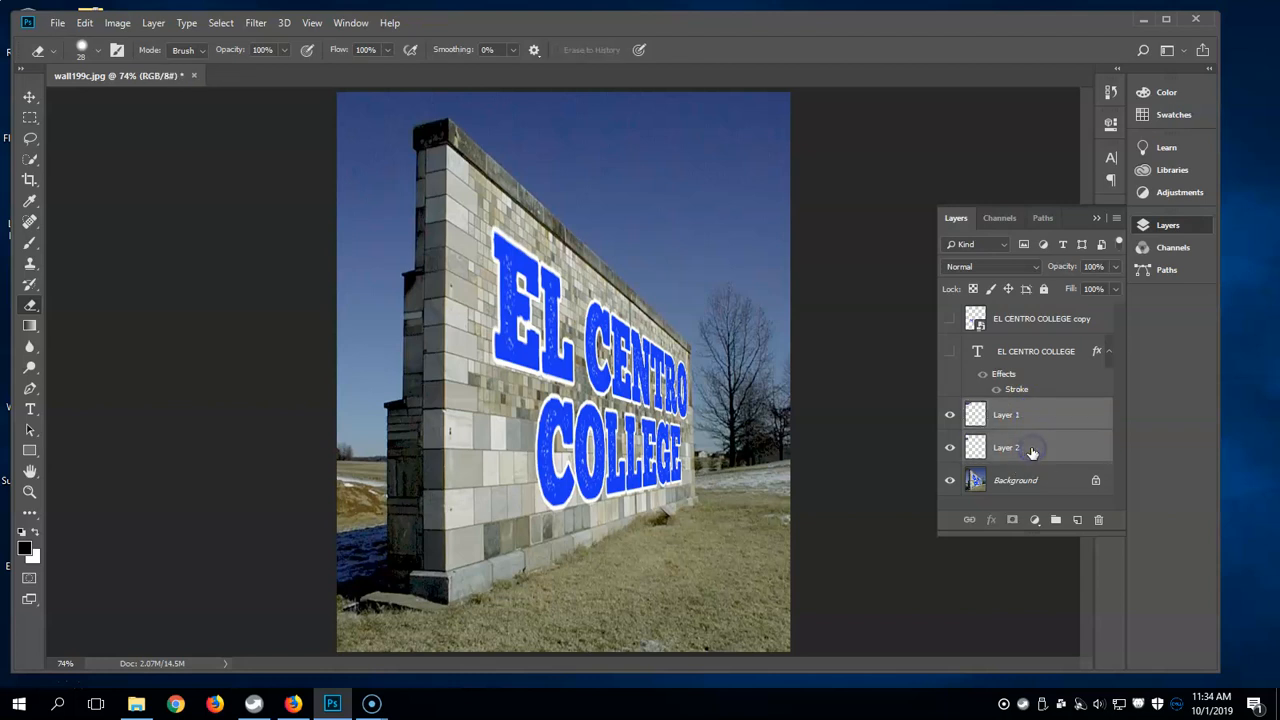
pyautogui.rightClick(1032, 453)
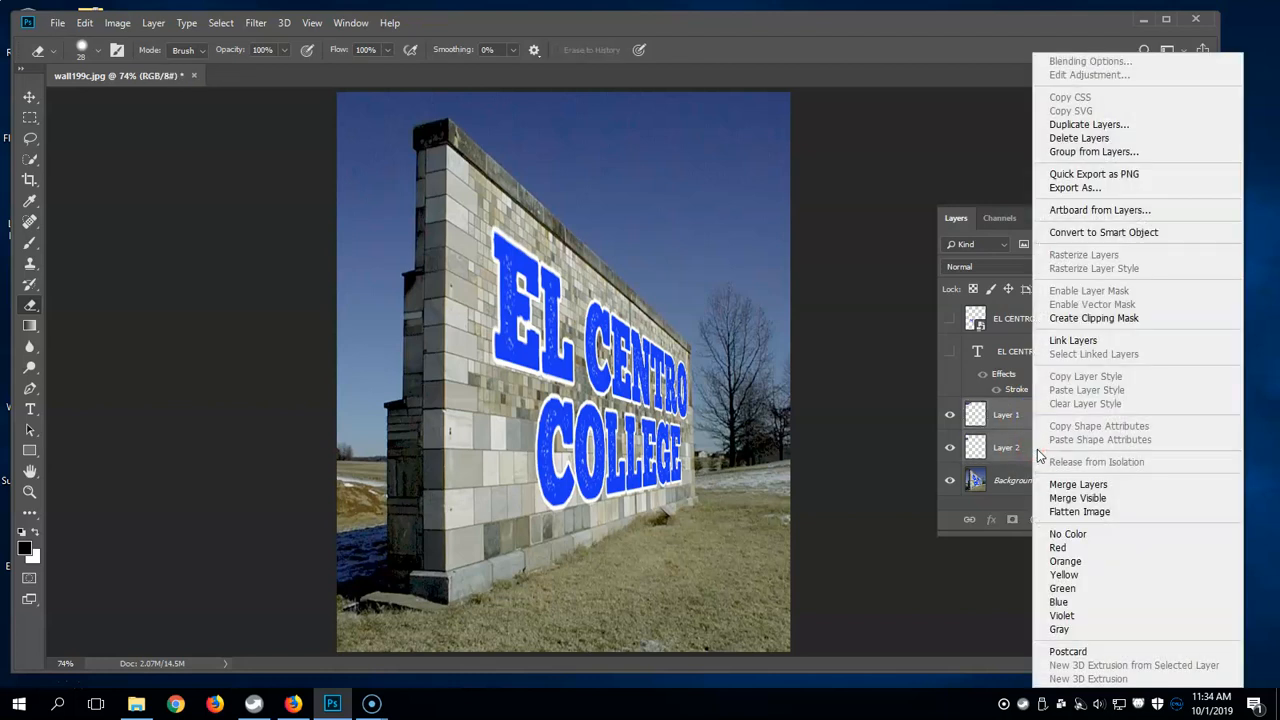
pyautogui.click(1044, 486)
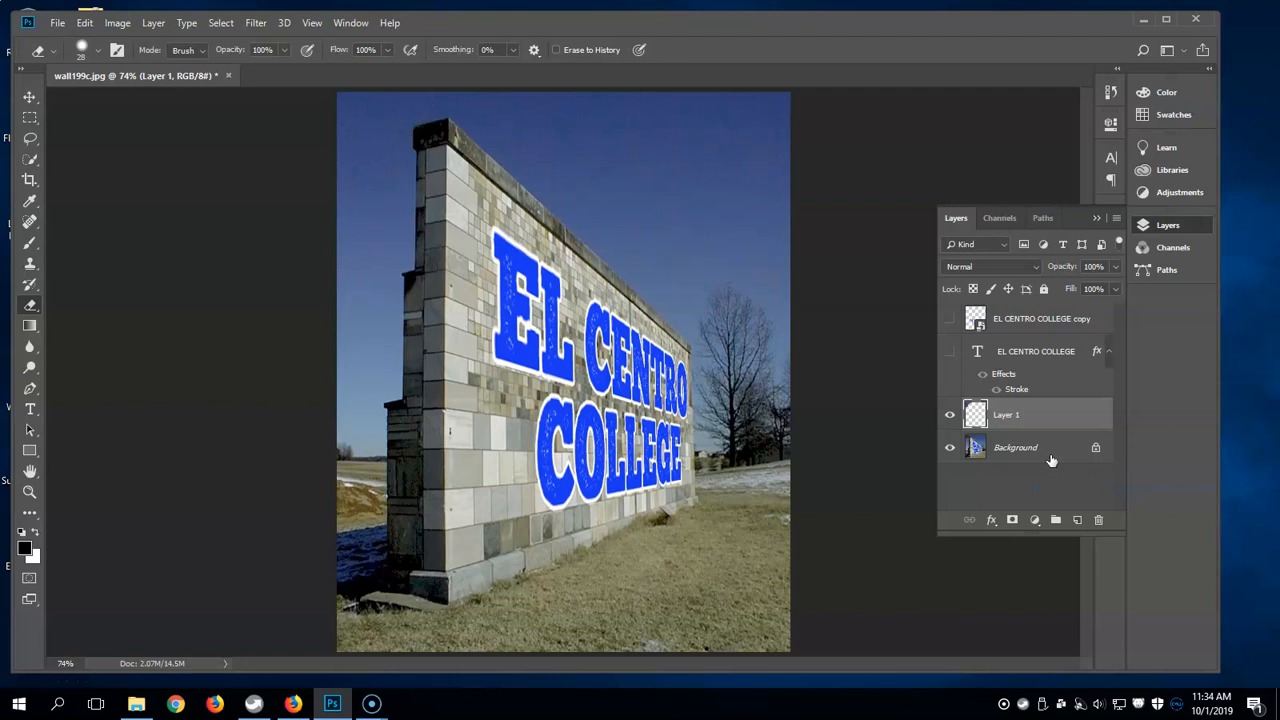
# Compare the photo with and without the merged sky patch, and leave Layer 1 hidden.
pyautogui.click(950, 414)
pyautogui.click(950, 414)
pyautogui.click(950, 414)
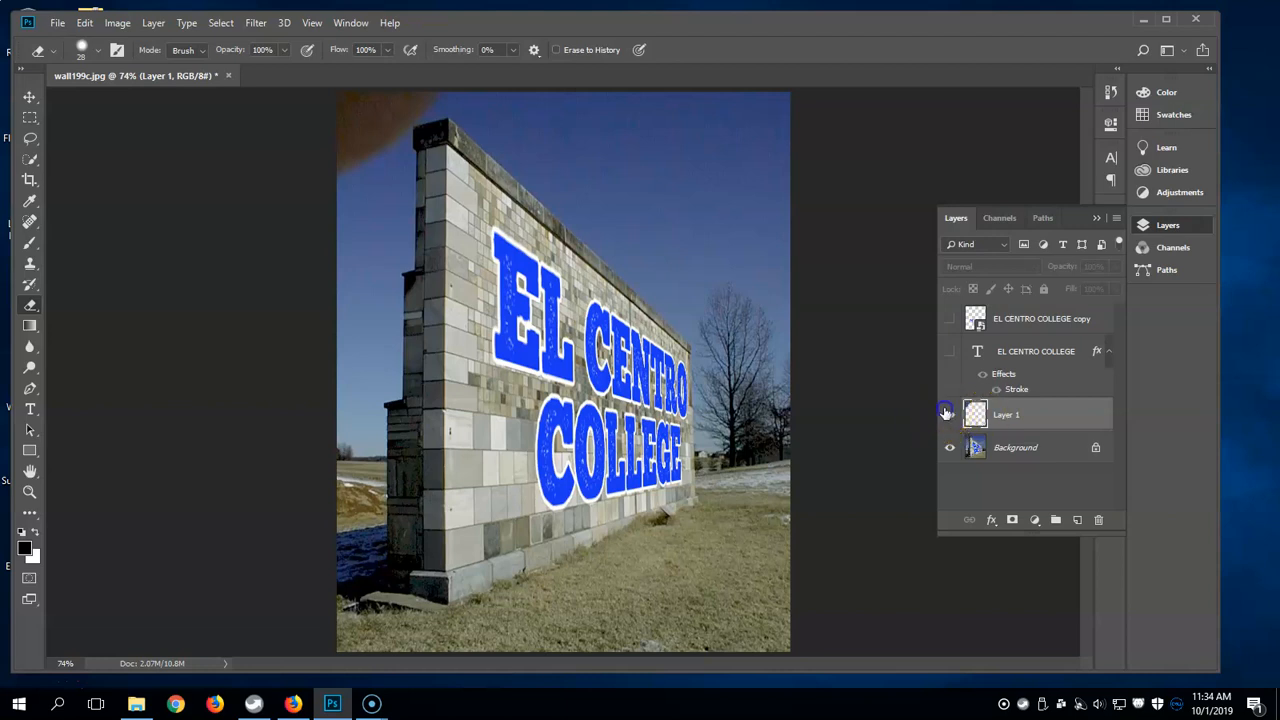
pyautogui.click(949, 414)
pyautogui.click(949, 414)
pyautogui.click(949, 414)
pyautogui.click(949, 414)
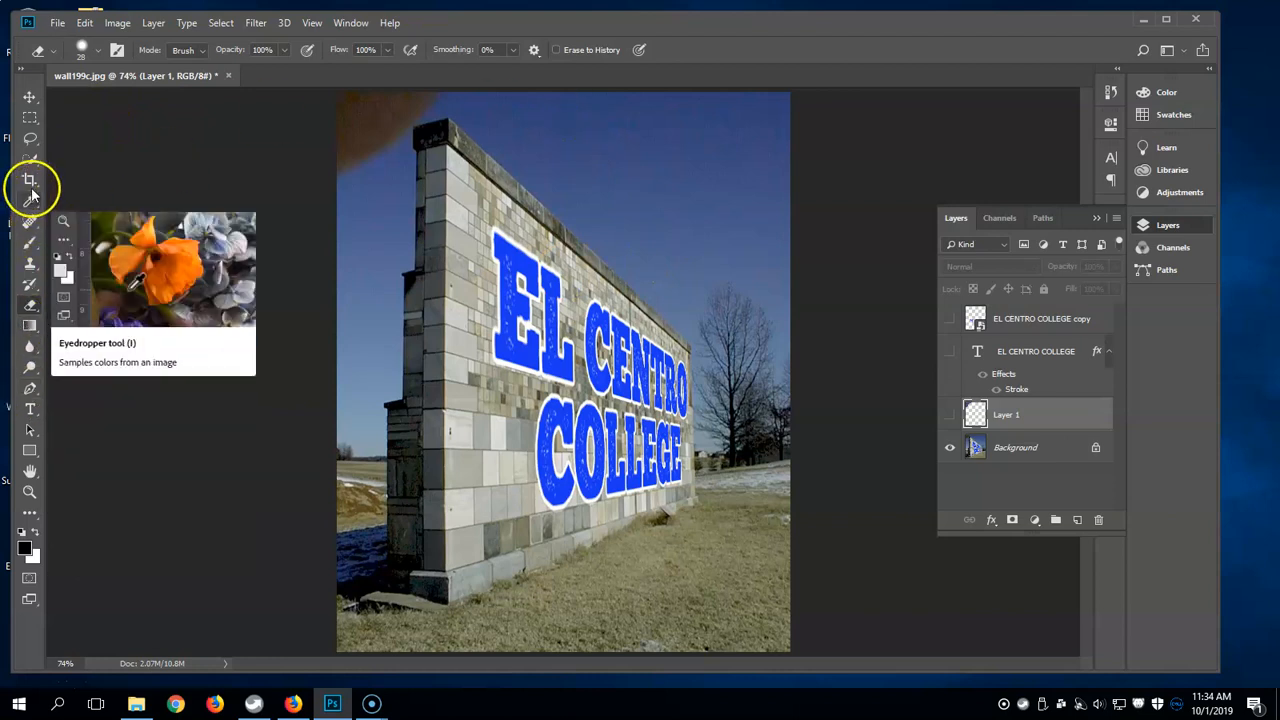
# Choose the Clone Stamp tool and add an empty layer directly above the Background layer.
pyautogui.click(30, 266)
pyautogui.rightClick(31, 267)
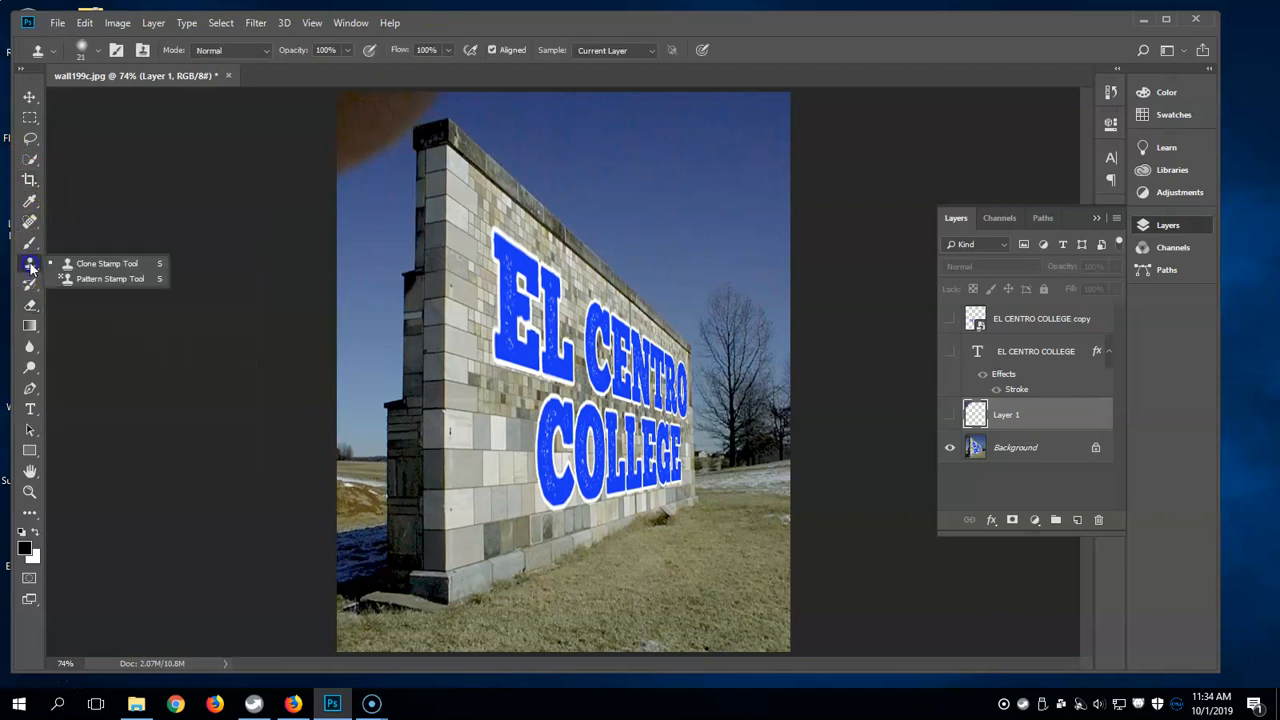
pyautogui.click(128, 265)
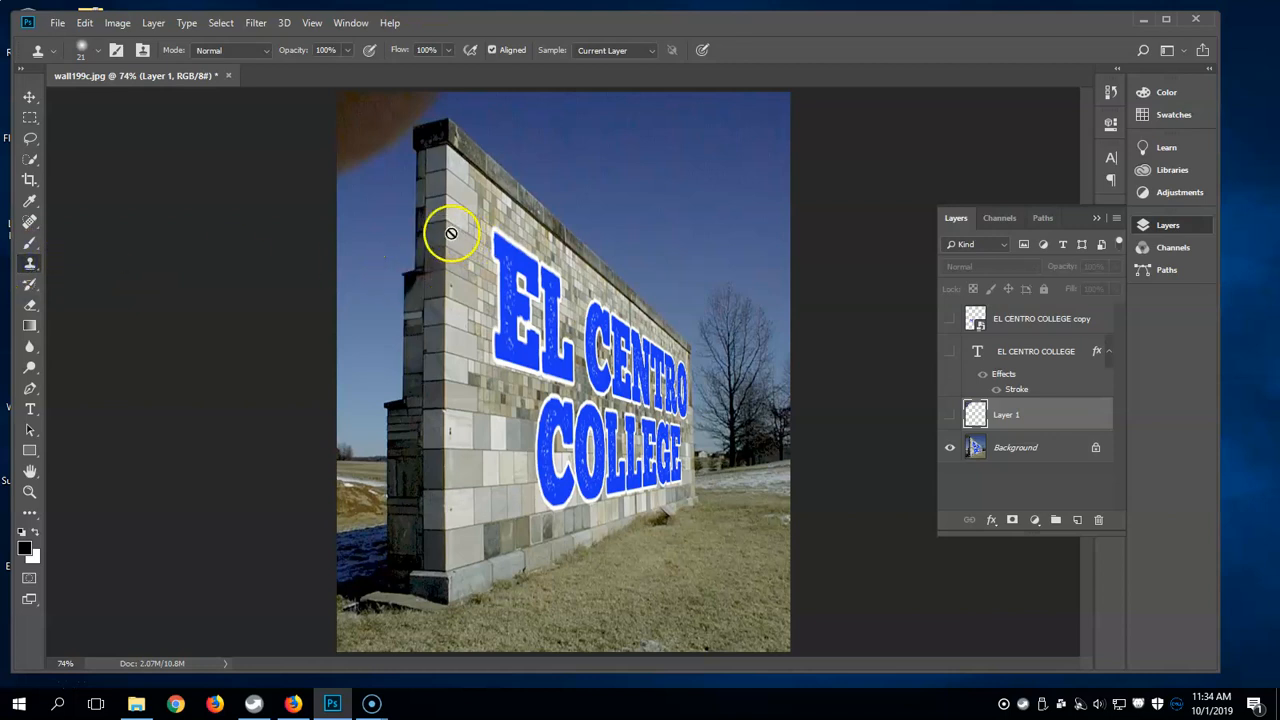
pyautogui.click(1016, 448)
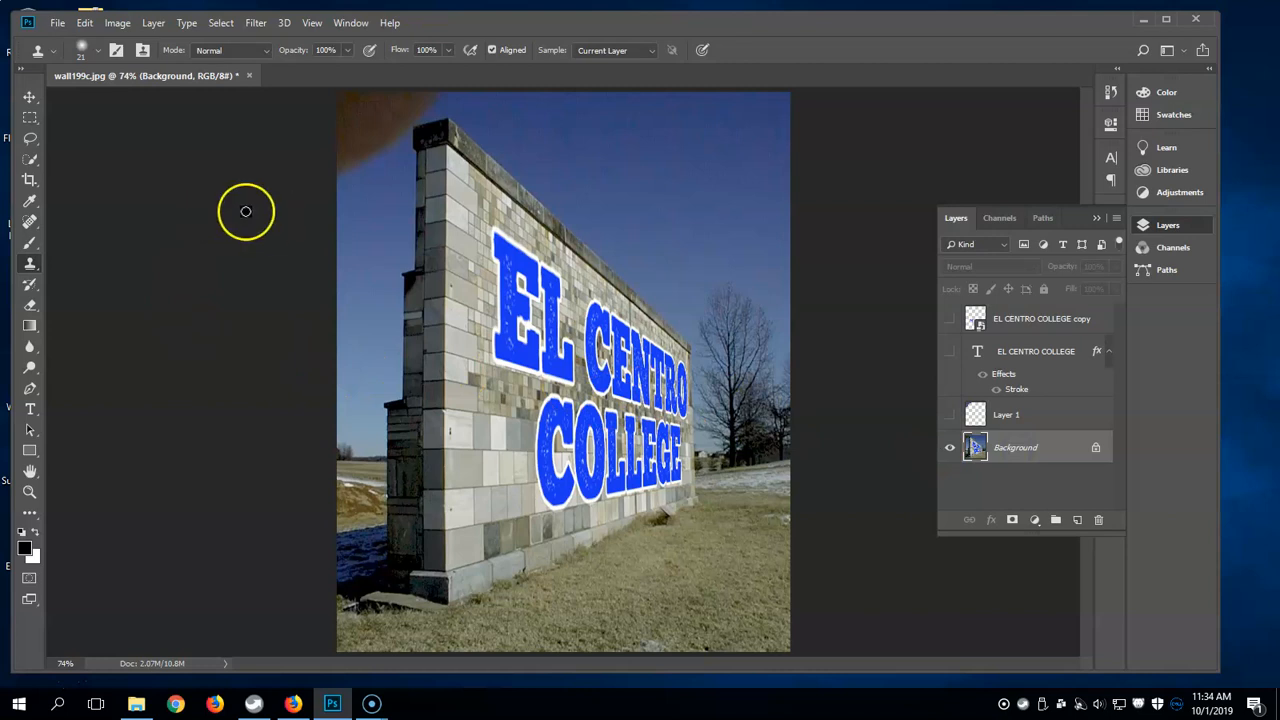
pyautogui.click(1020, 457)
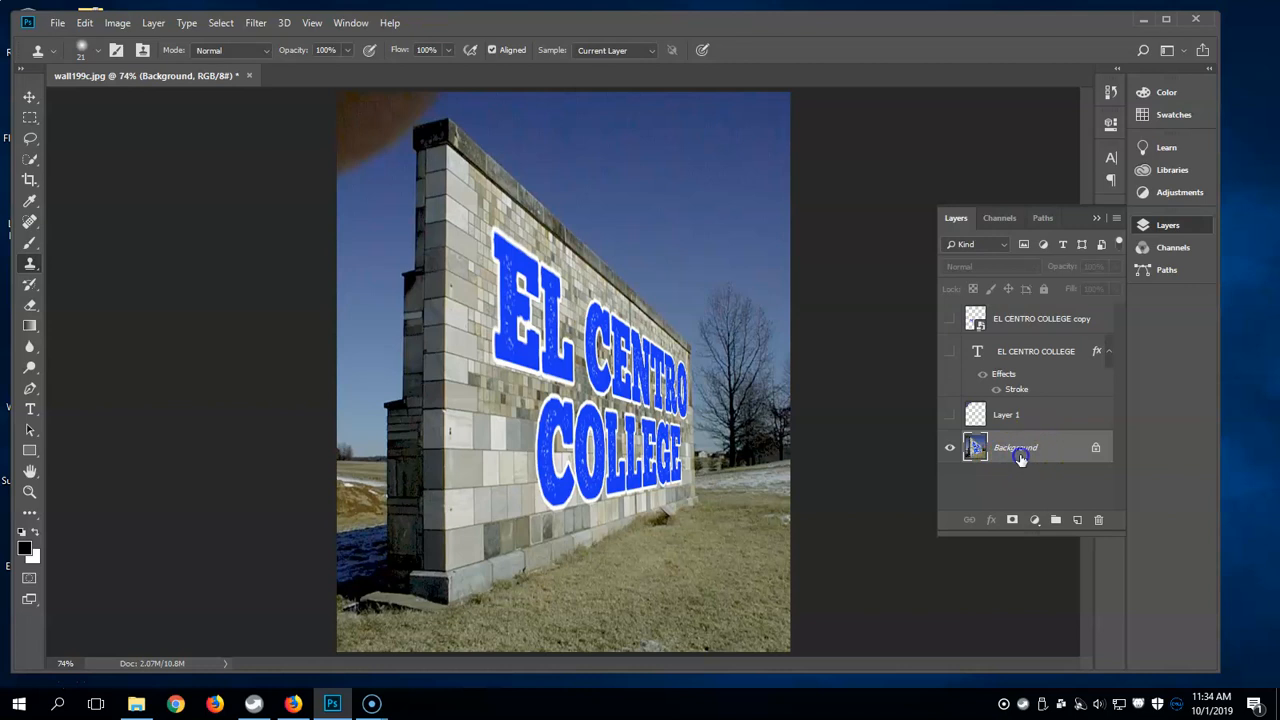
pyautogui.click(1078, 521)
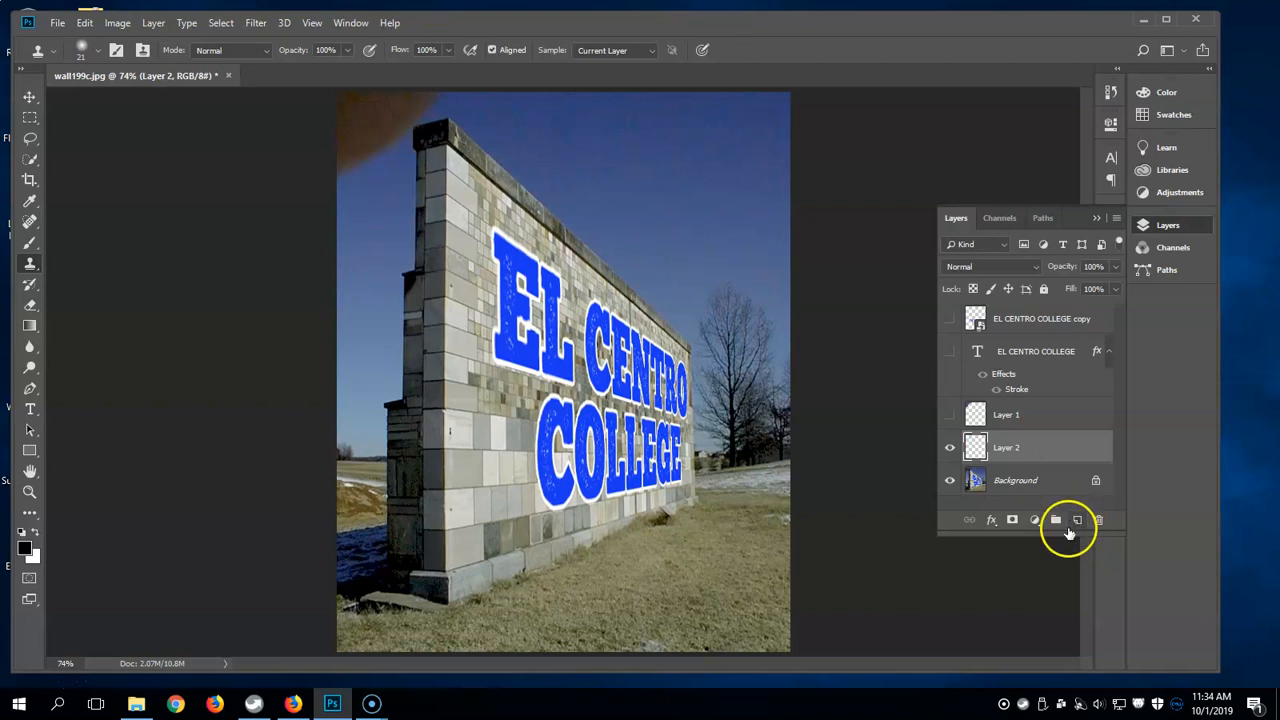
pyautogui.click(157, 23)
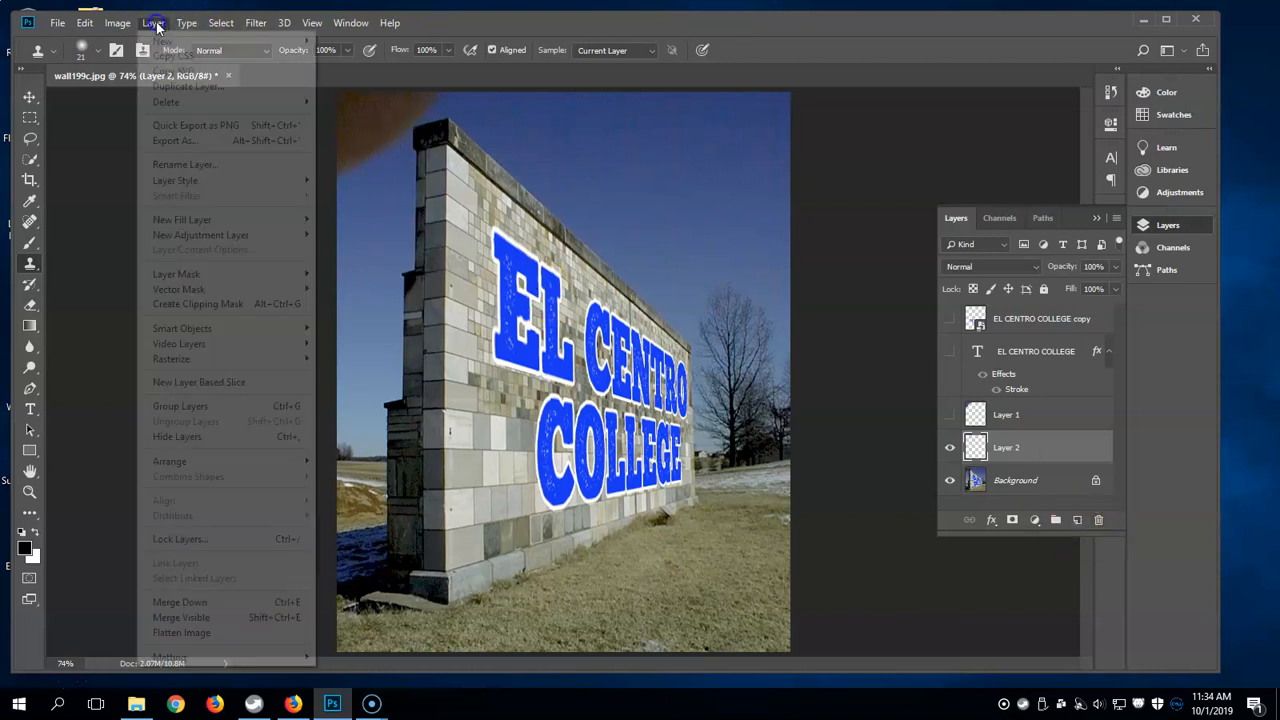
pyautogui.moveTo(166, 42)
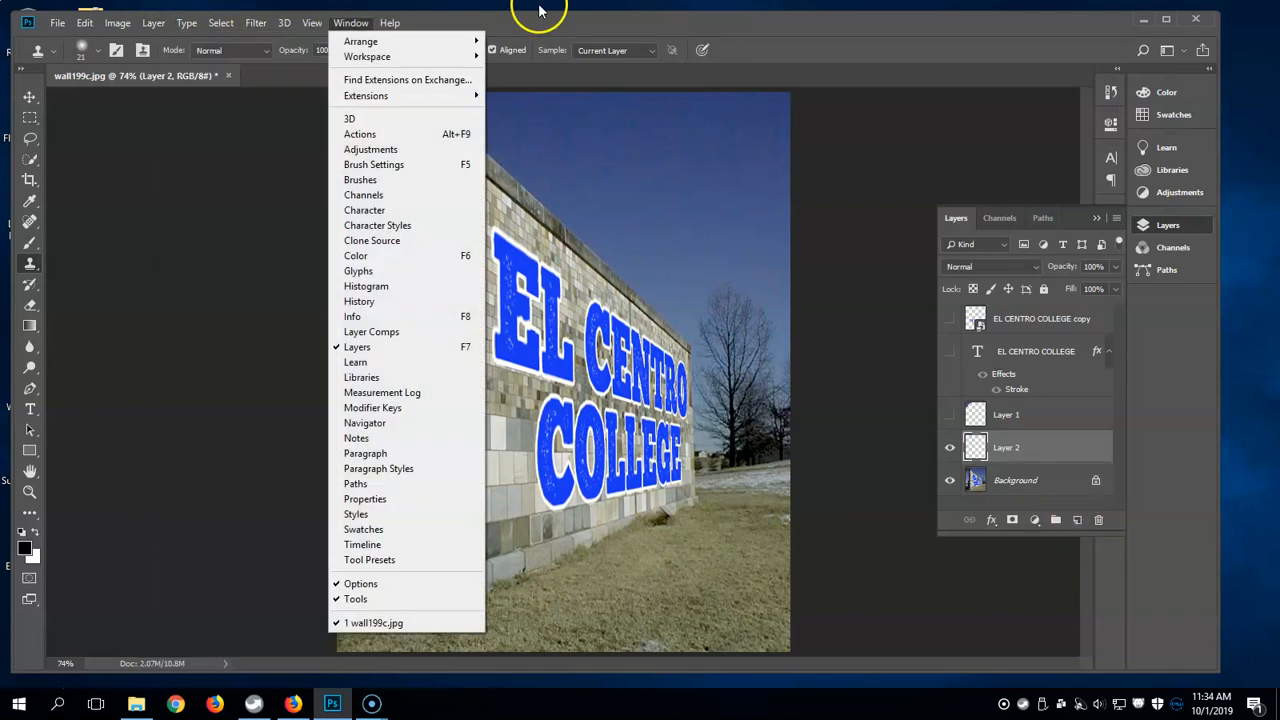
pyautogui.click(539, 8)
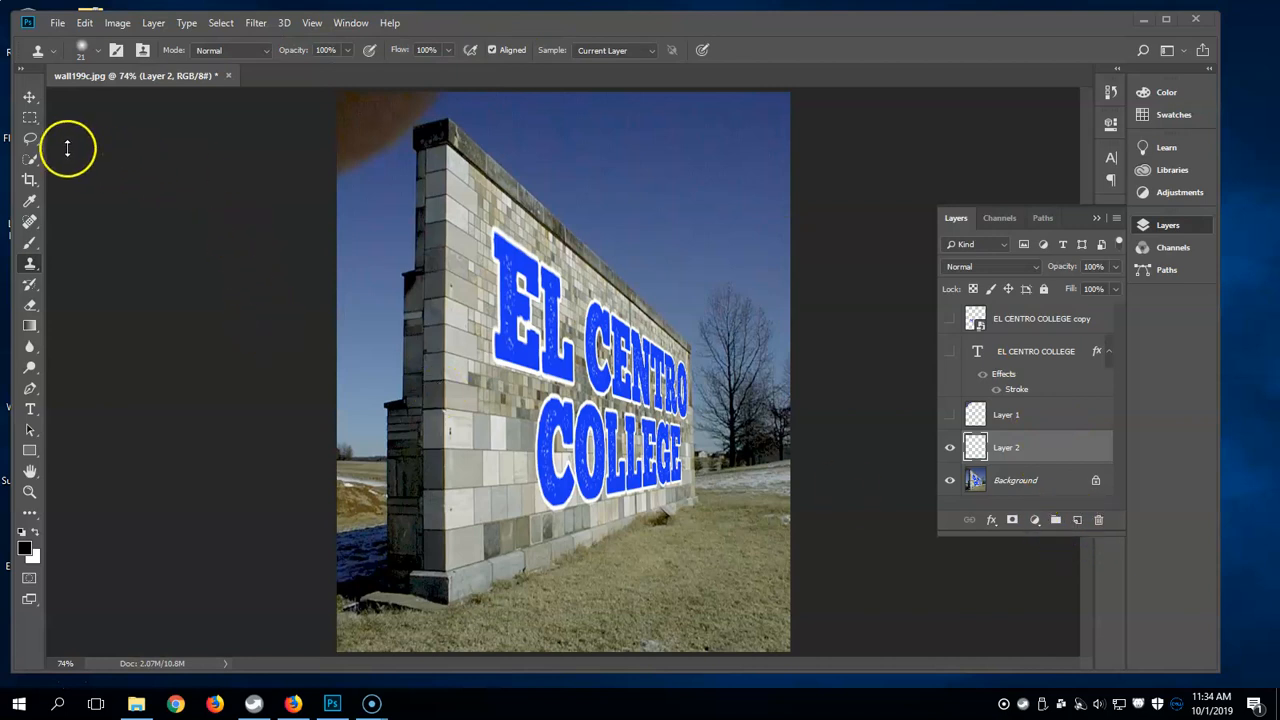
# Set the Clone Stamp brush to 50 px with 43% hardness, and have it sample Current & Below.
pyautogui.click(98, 55)
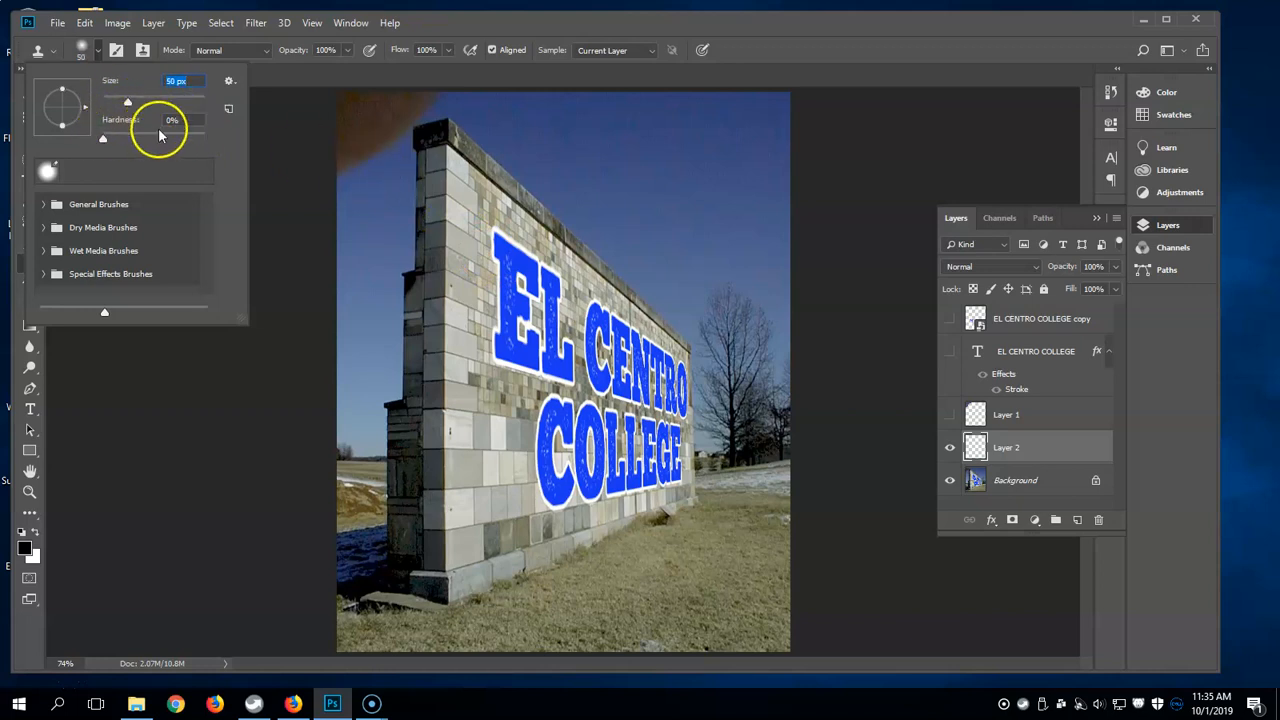
pyautogui.moveTo(108, 142); pyautogui.dragTo(116, 141)
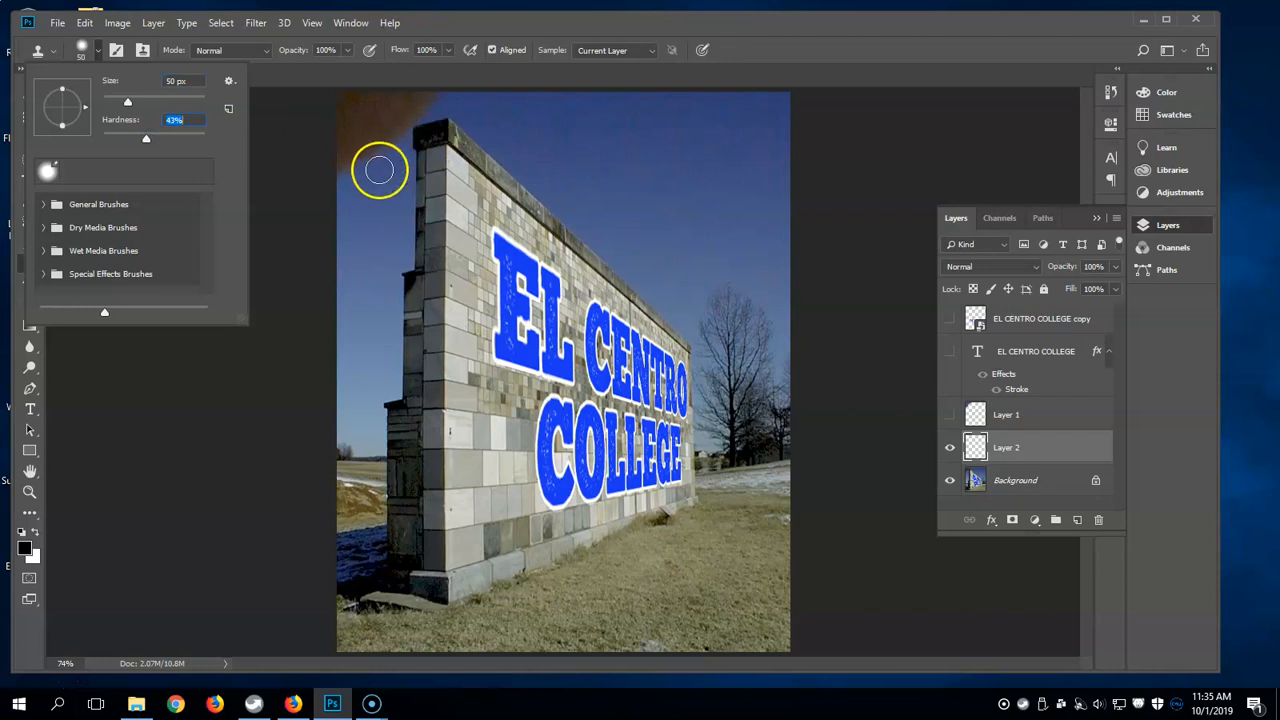
pyautogui.click(346, 73)
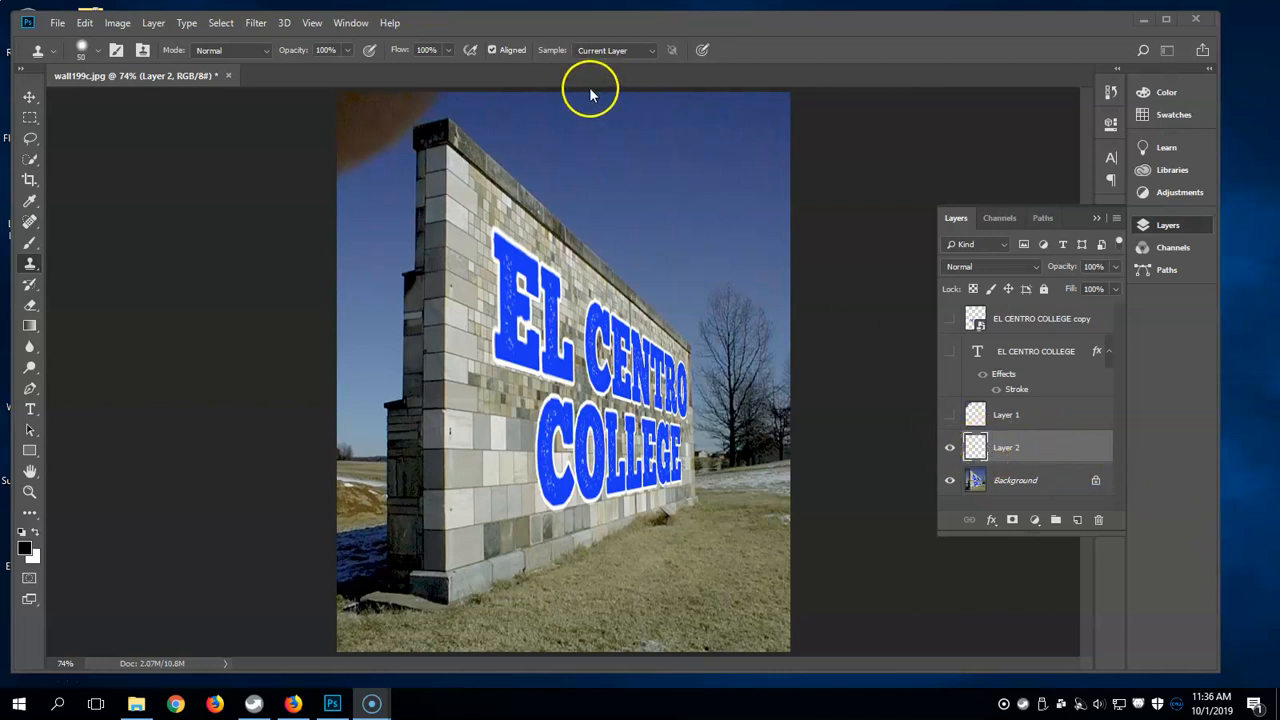
pyautogui.click(651, 51)
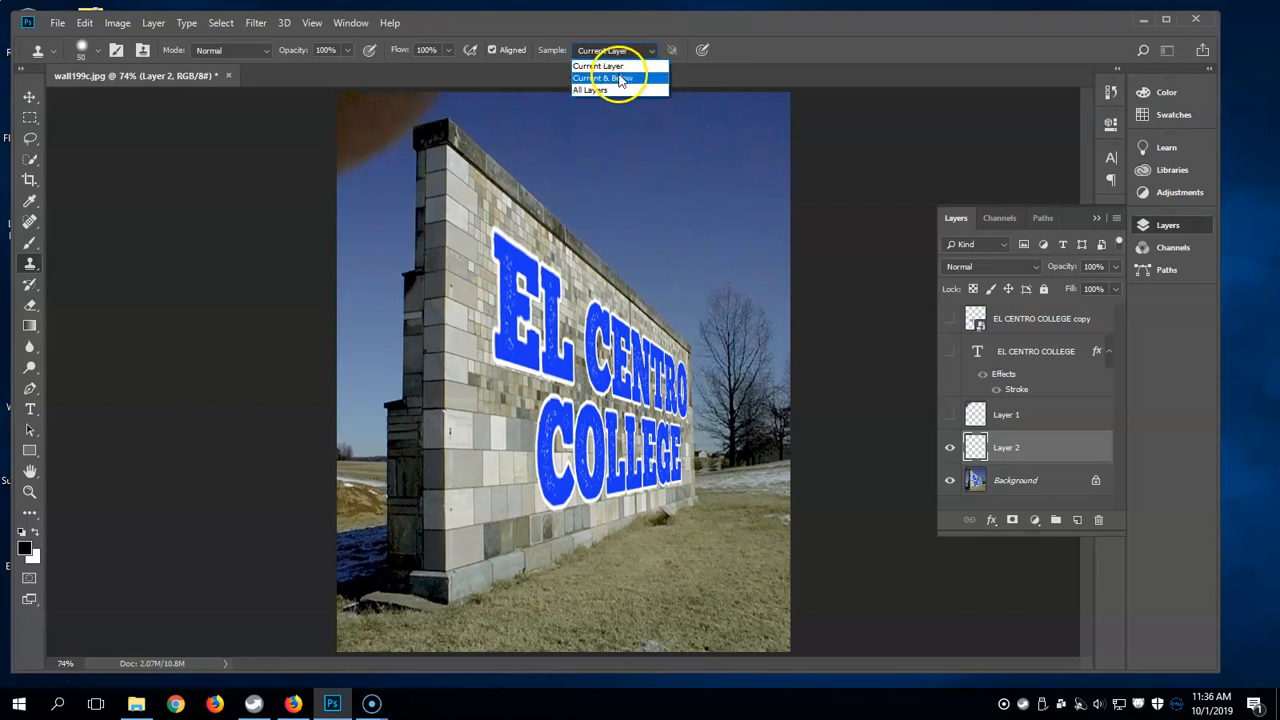
pyautogui.click(625, 80)
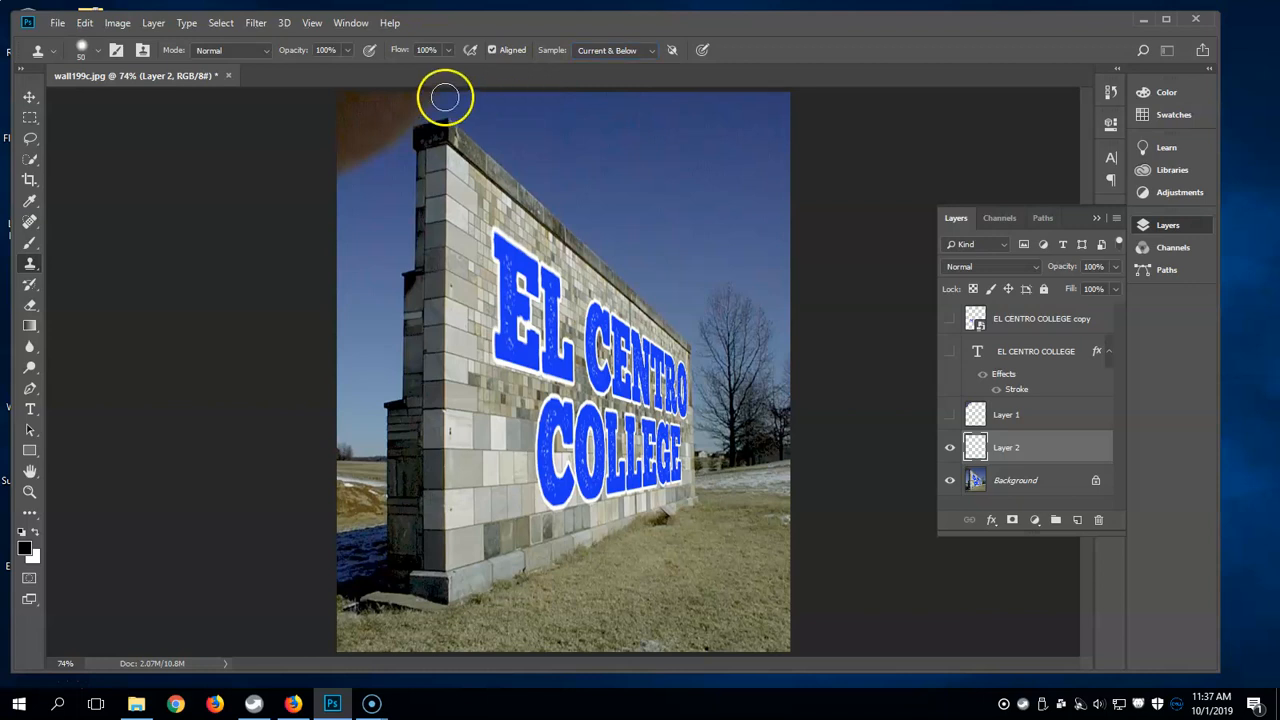
# Clone clean sky over the brown finger smudge in the photo's upper-left corner on the empty layer.
pyautogui.click(340, 93)
pyautogui.moveTo(340, 93)
pyautogui.mouseDown()
pyautogui.moveTo(438, 92)
pyautogui.moveTo(339, 107)
pyautogui.moveTo(341, 134)
pyautogui.moveTo(376, 124)
pyautogui.moveTo(366, 103)
pyautogui.moveTo(388, 103)
pyautogui.moveTo(394, 129)
pyautogui.moveTo(369, 150)
pyautogui.moveTo(346, 147)
pyautogui.moveTo(363, 150)
pyautogui.moveTo(341, 162)
pyautogui.moveTo(351, 155)
pyautogui.moveTo(351, 194)
pyautogui.mouseUp()
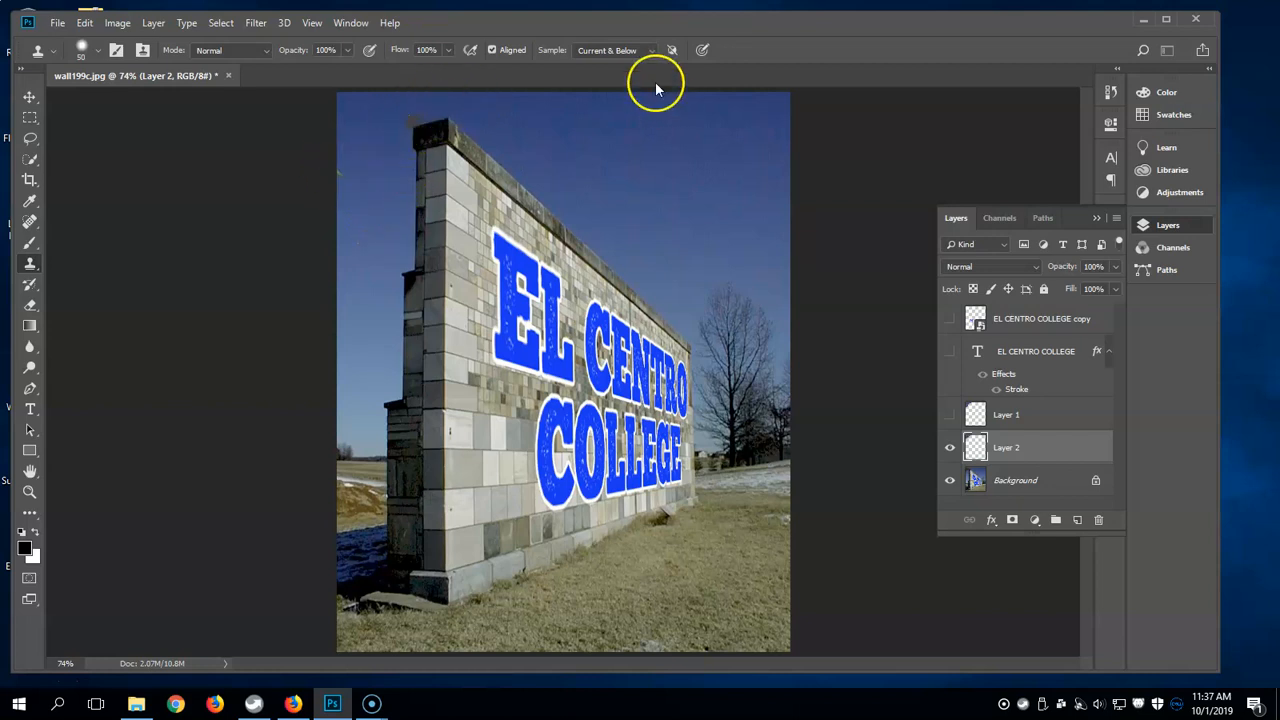
pyautogui.press('super')
pyautogui.press('super')
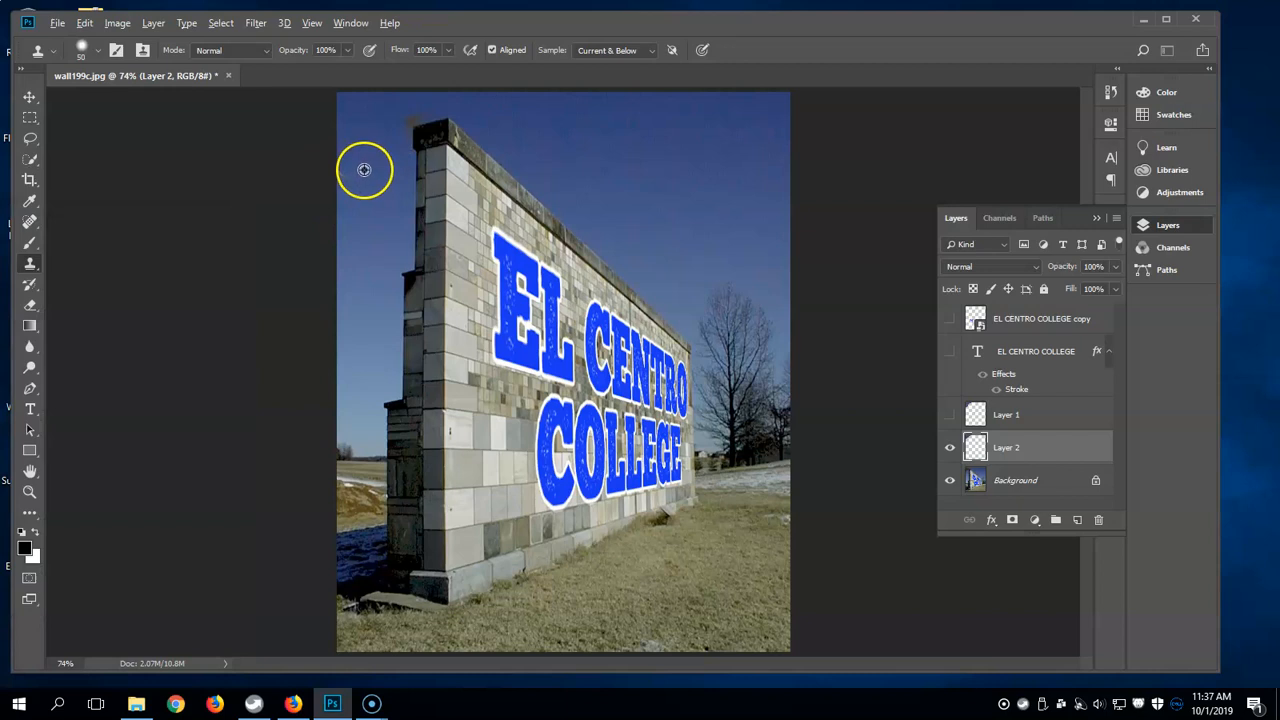
# Resample nearby sky and clone it over the leftover smudge specks at the photo's left edge and beside the wall's capstone.
pyautogui.click(364, 169)
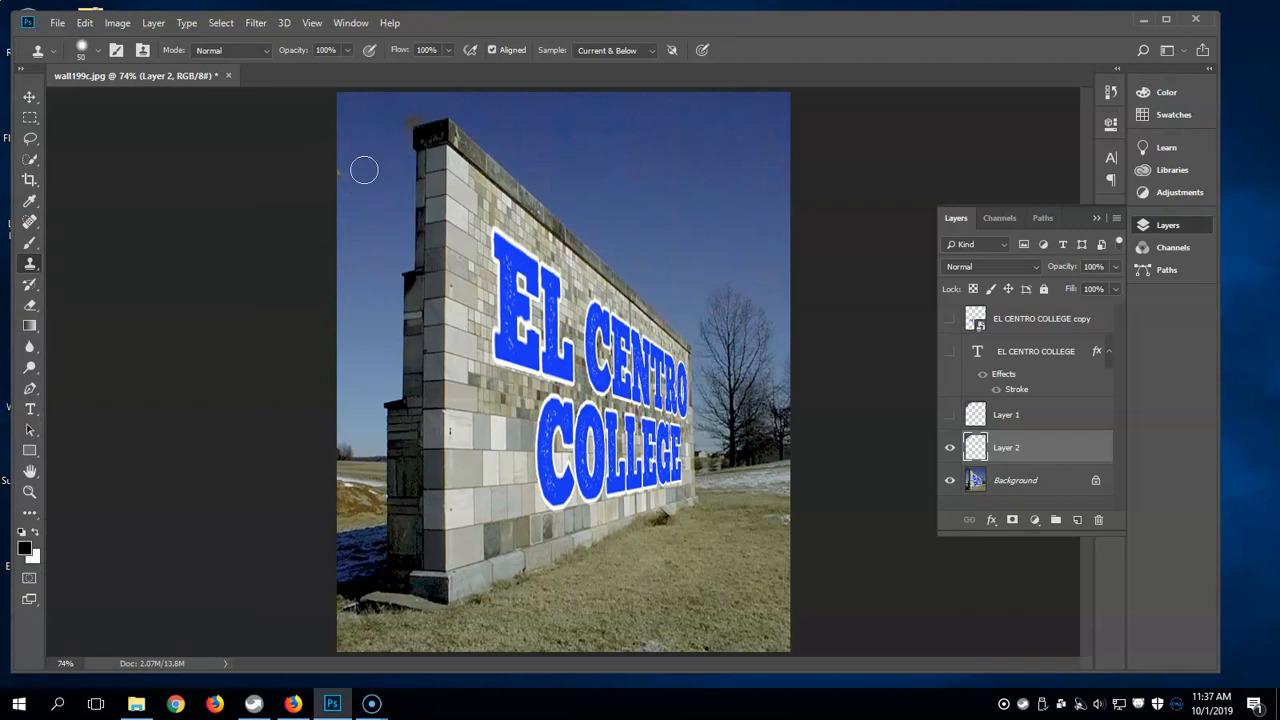
pyautogui.moveTo(341, 169); pyautogui.dragTo(343, 187)
pyautogui.keyDown('alt'); pyautogui.click(392, 121); pyautogui.keyUp('alt')
pyautogui.keyDown('alt'); pyautogui.click(375, 119); pyautogui.keyUp('alt')
pyautogui.click(426, 103)
pyautogui.moveTo(426, 103)
pyautogui.mouseDown()
pyautogui.moveTo(397, 126)
pyautogui.moveTo(418, 104)
pyautogui.moveTo(385, 106)
pyautogui.mouseUp()
pyautogui.click(880, 278)
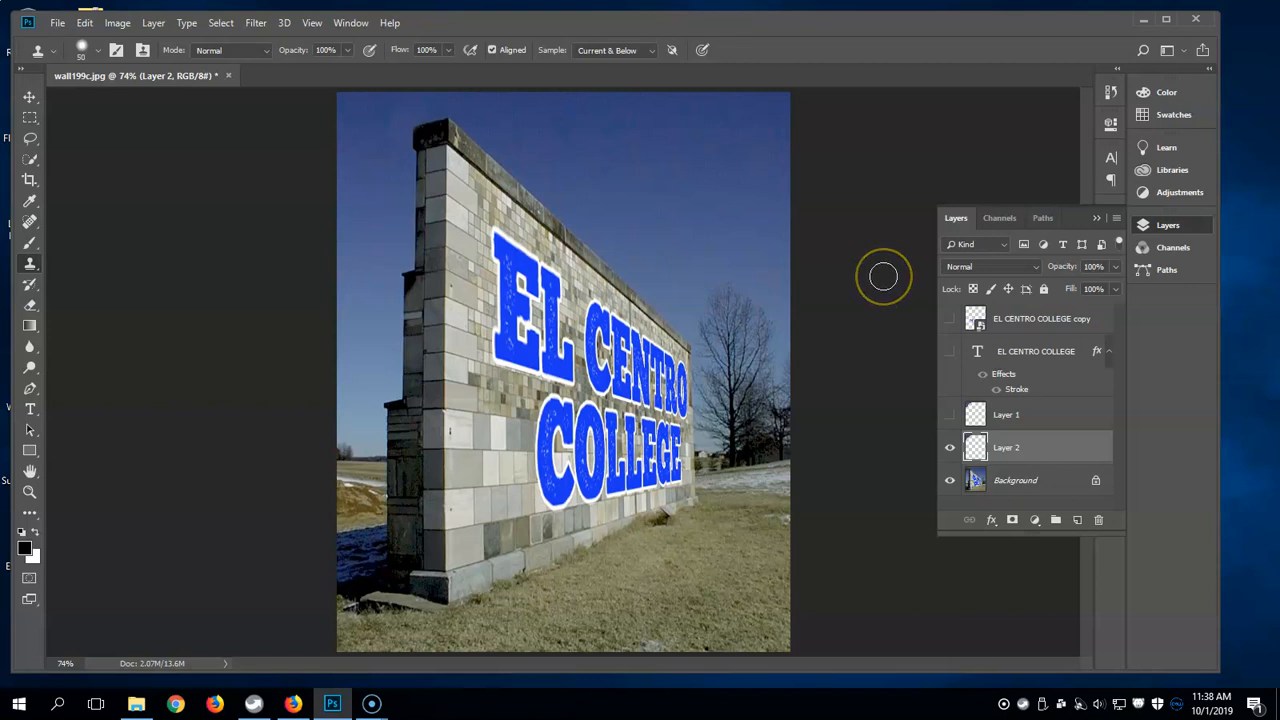